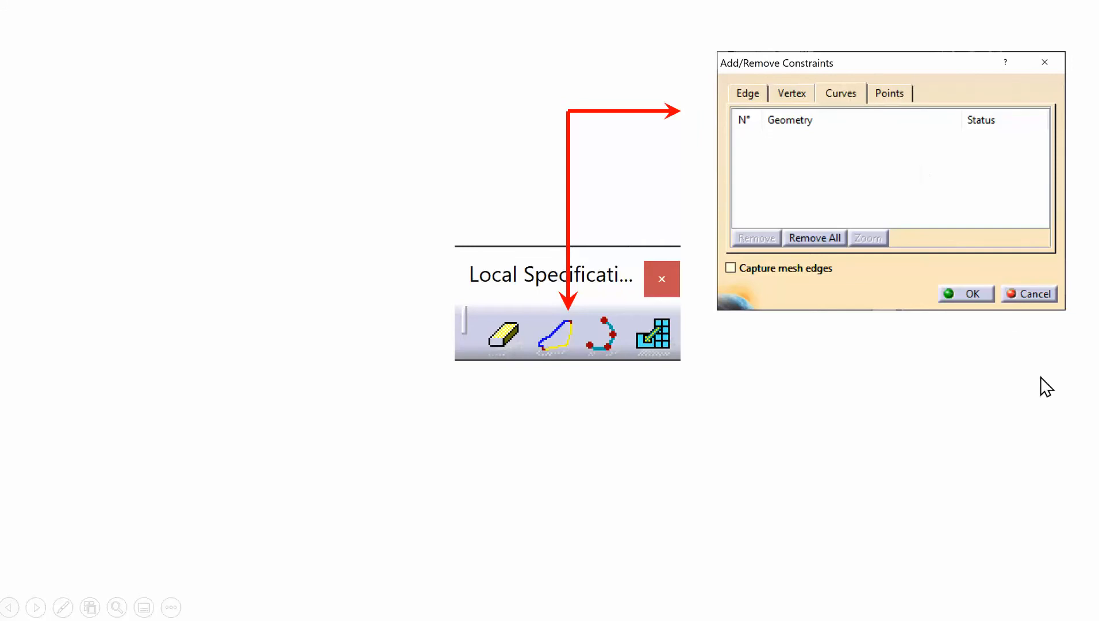
click(1051, 408)
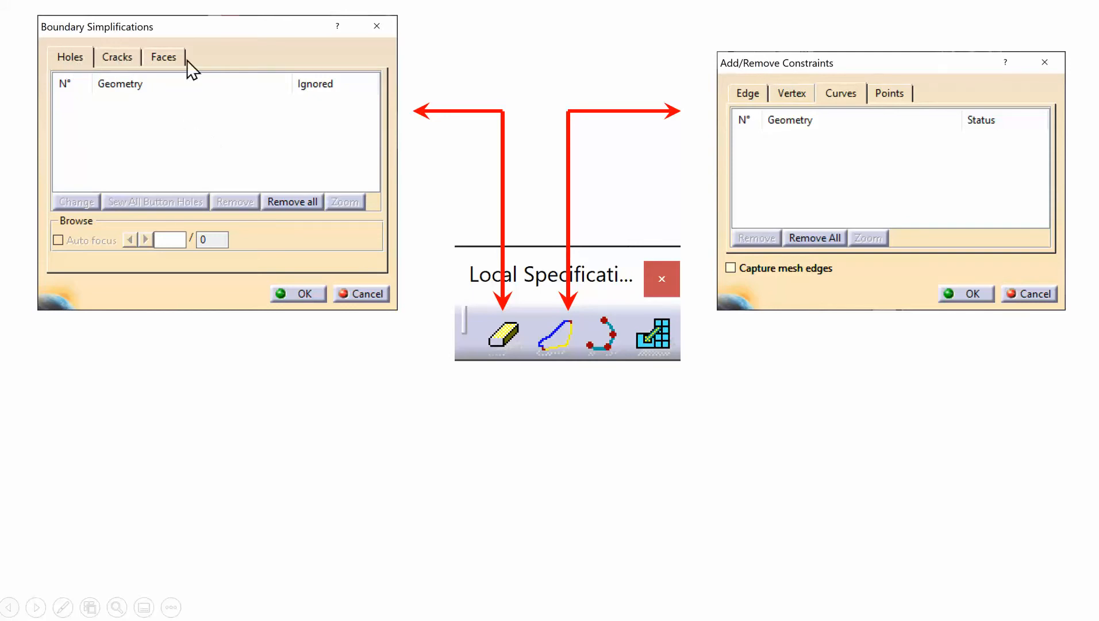
click(1015, 442)
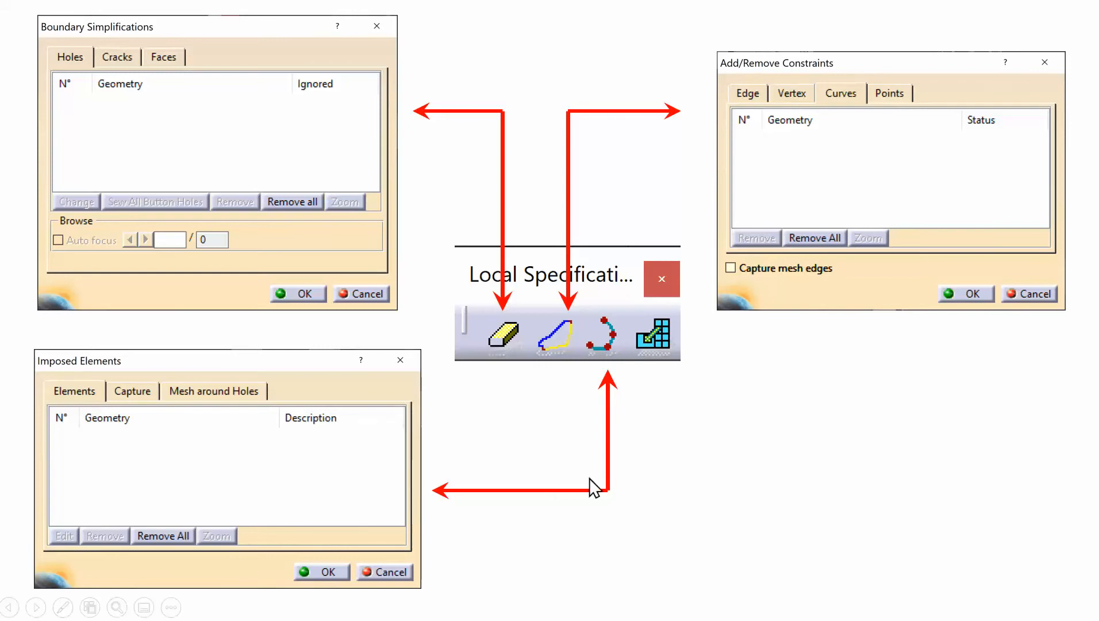
click(685, 481)
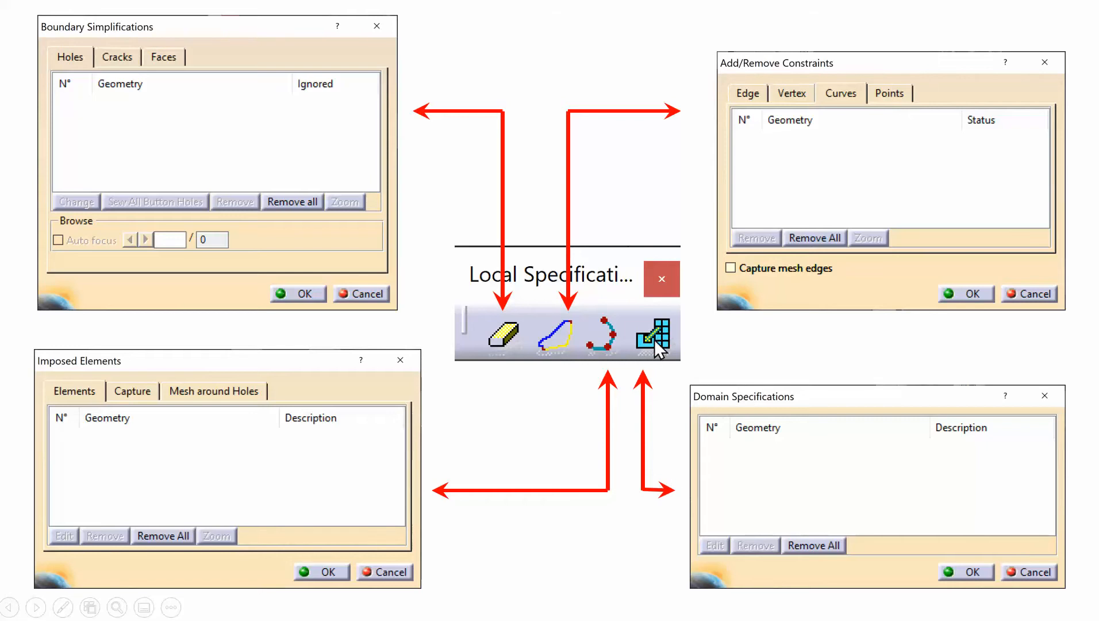
click(583, 570)
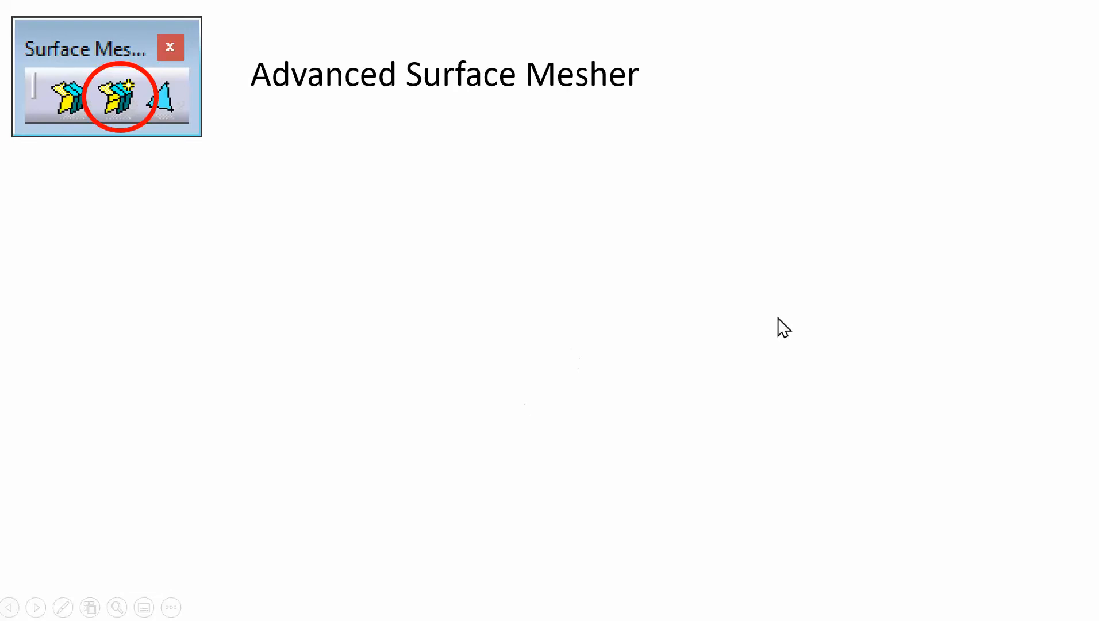
click(921, 320)
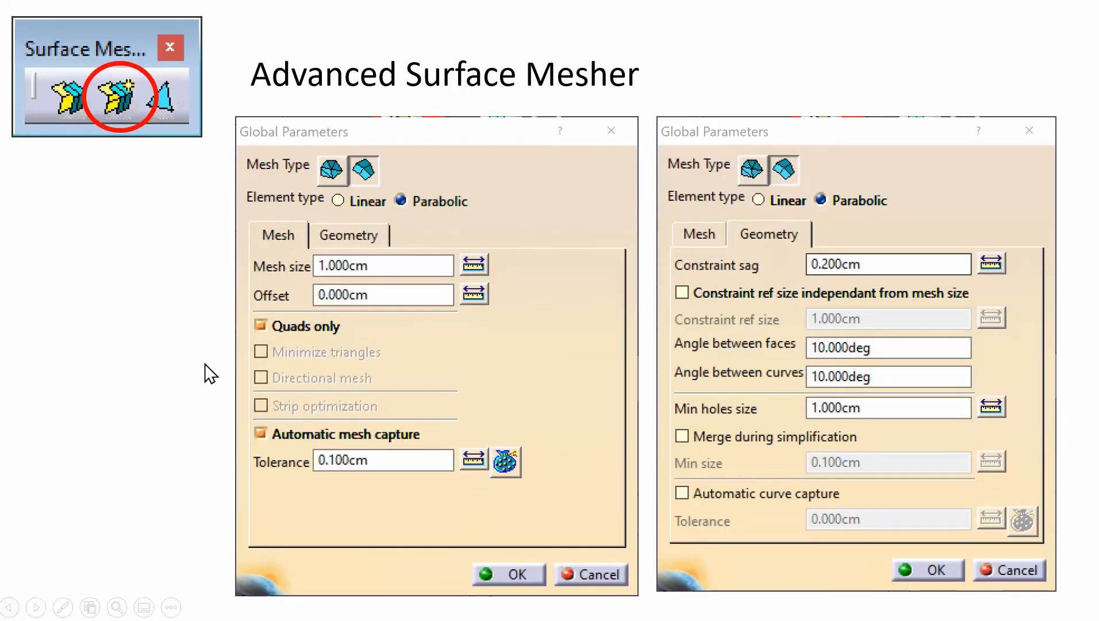
click(156, 337)
click(157, 337)
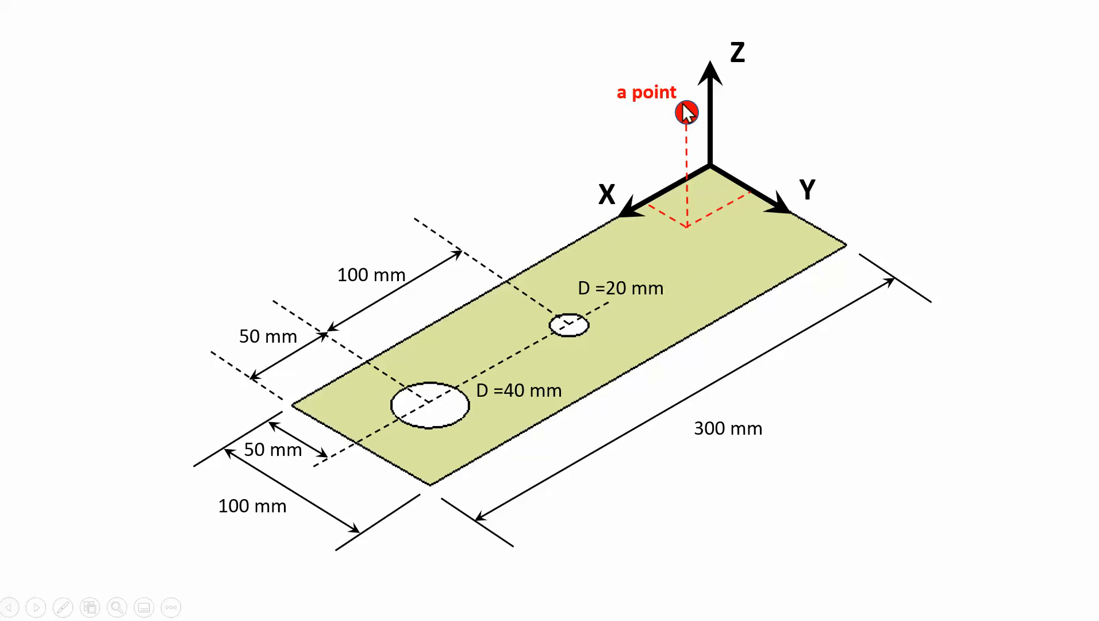
click(1022, 81)
click(1024, 79)
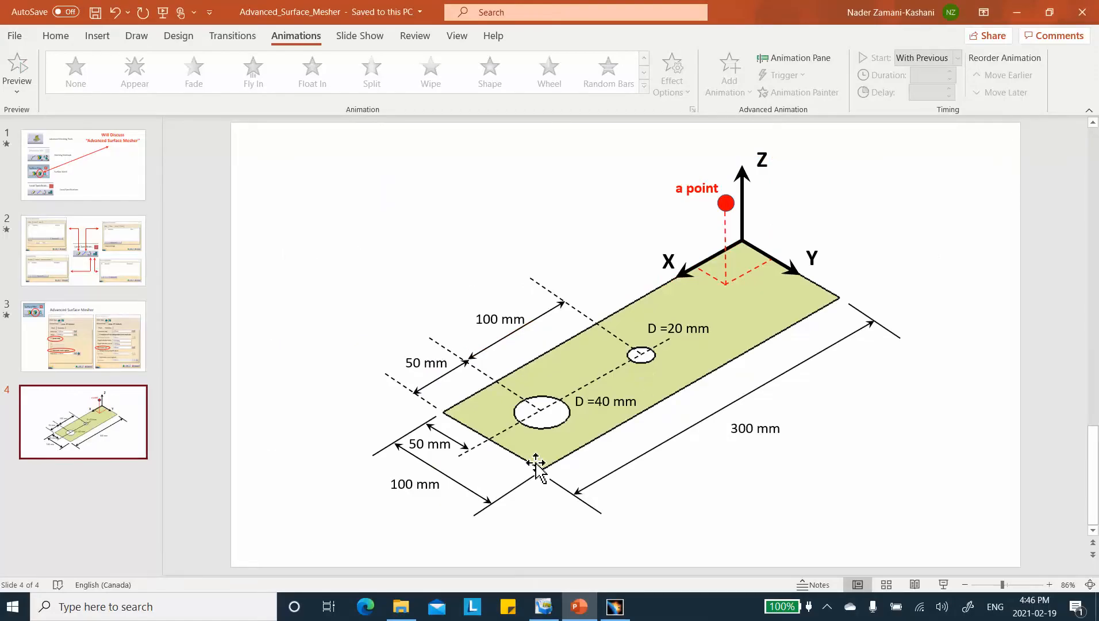
Switch to CATIA and sketch a rectangle on the xy plane from the origin, about 180 mm wide and 68 mm high.
click(613, 609)
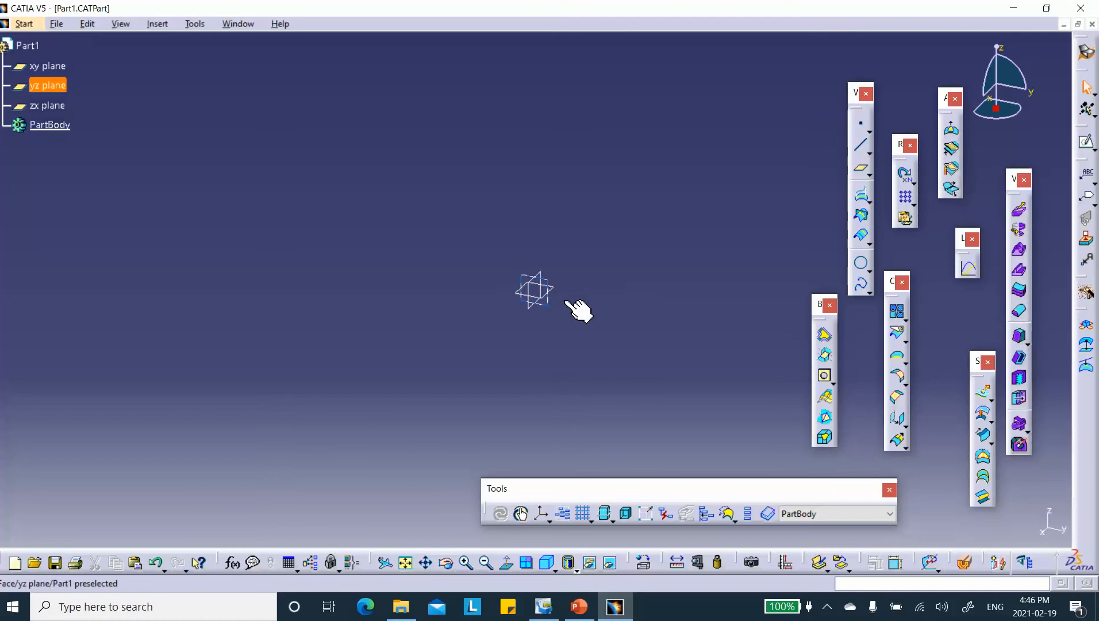
click(557, 292)
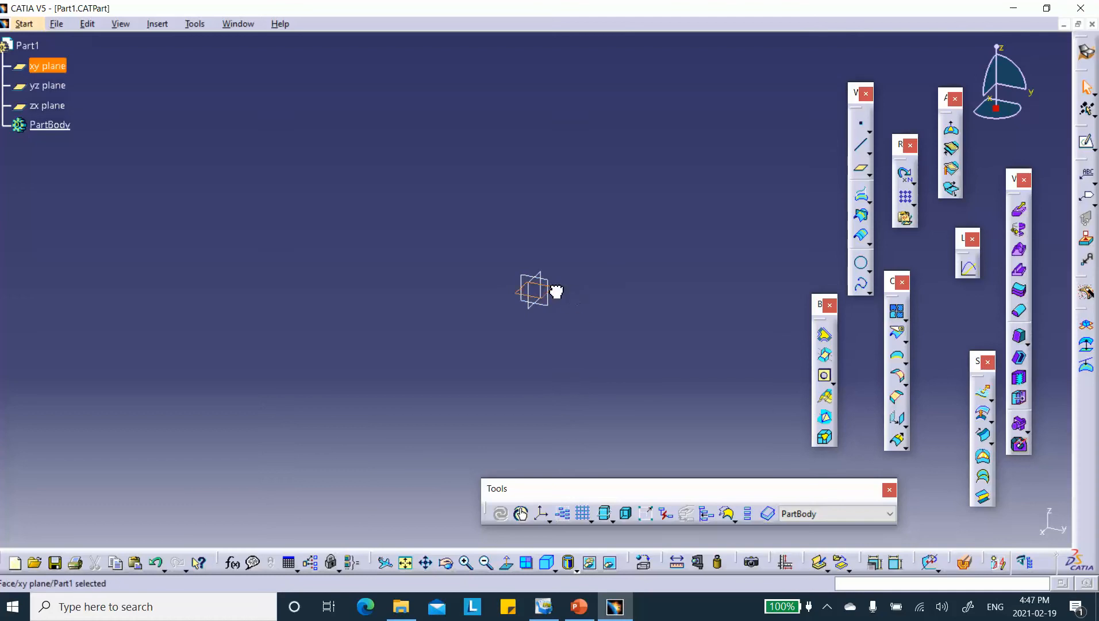
click(1086, 142)
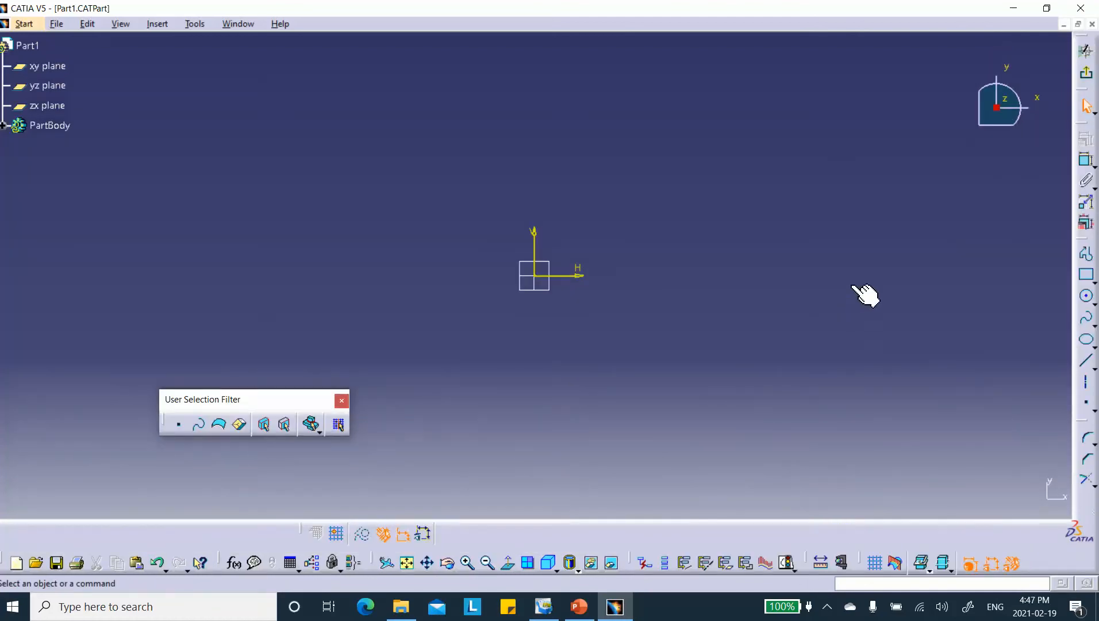
click(1086, 275)
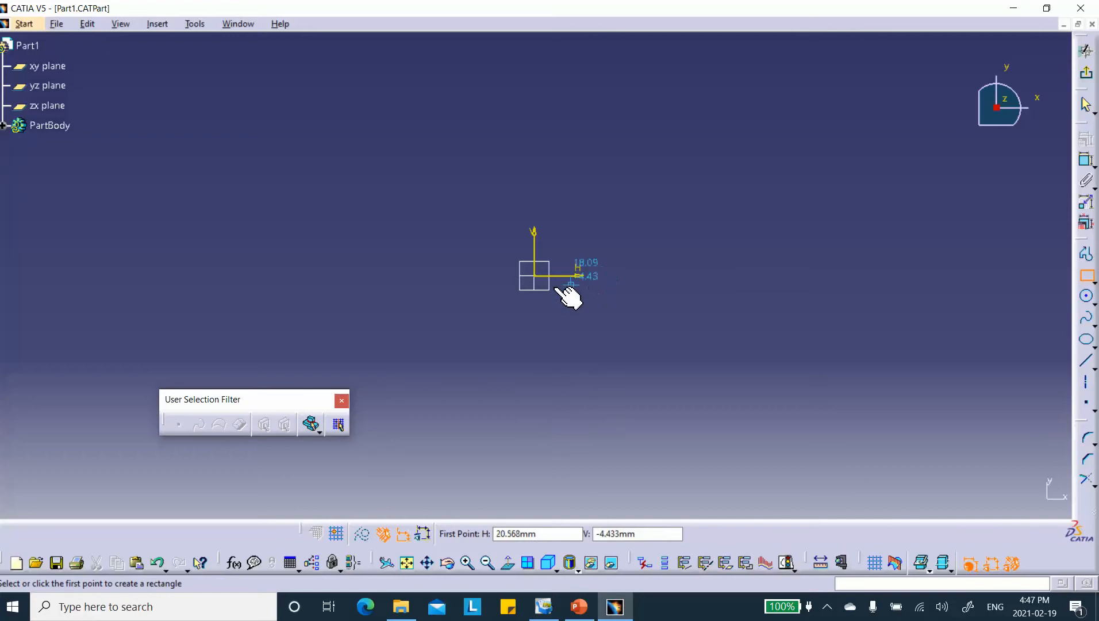
click(537, 272)
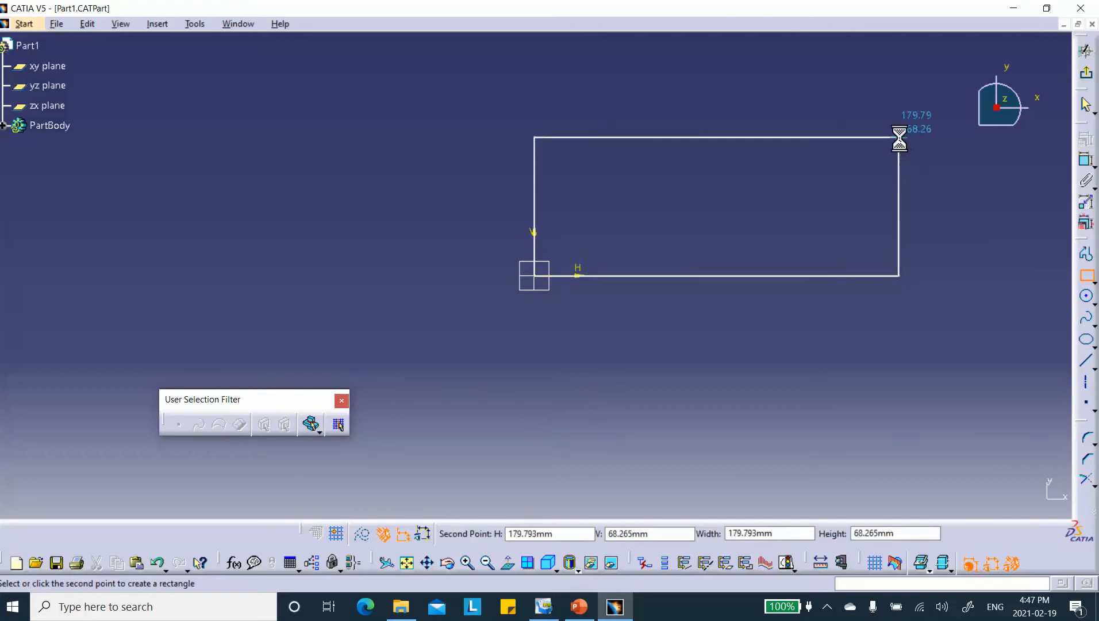
click(899, 137)
Dimension the rectangle's long edge along the horizontal axis and set its length to 300 mm.
click(1085, 161)
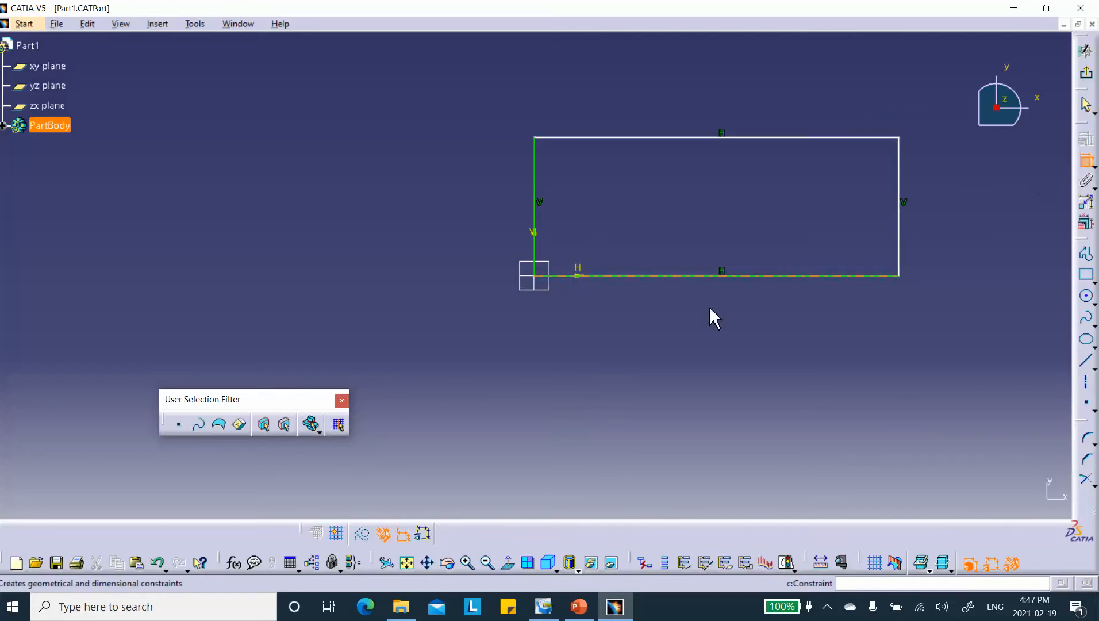
click(720, 276)
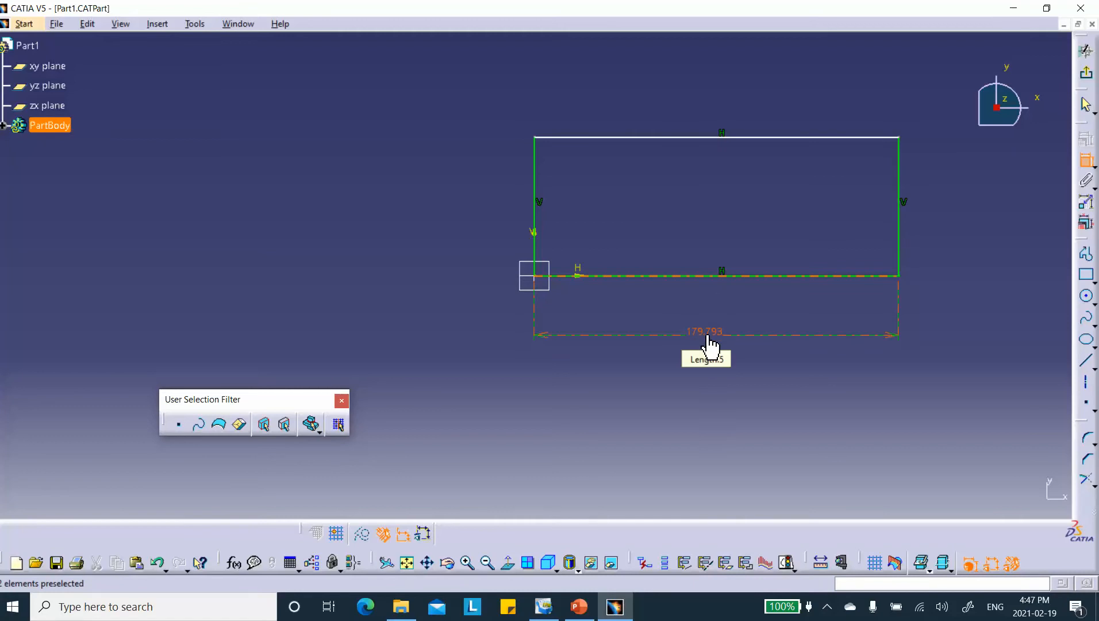
text(3)
click(852, 340)
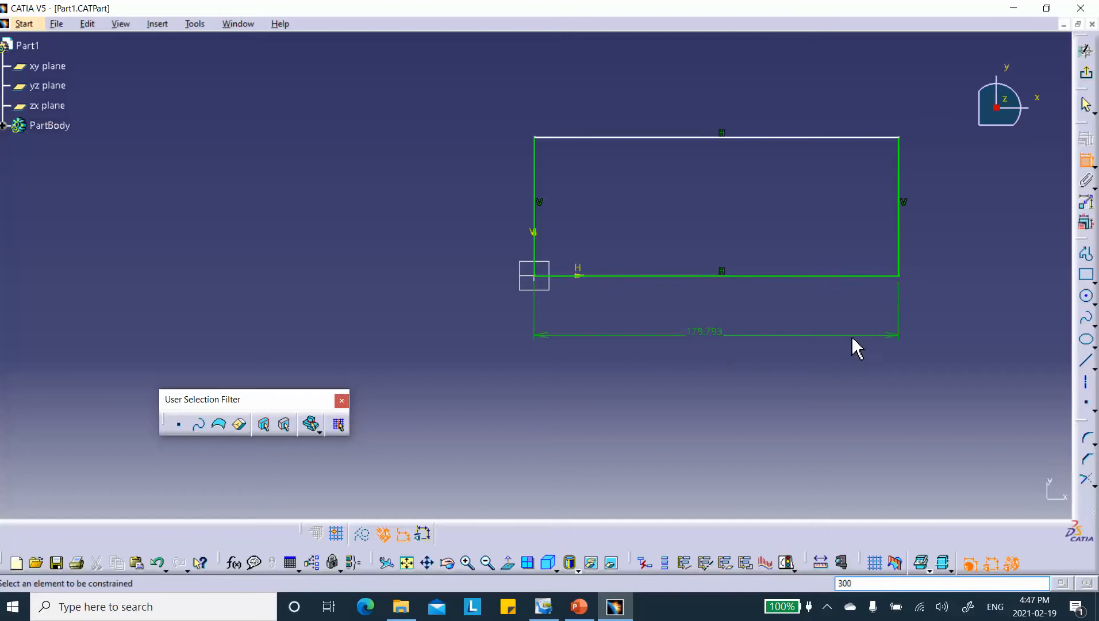
double_click(712, 328)
text(3)
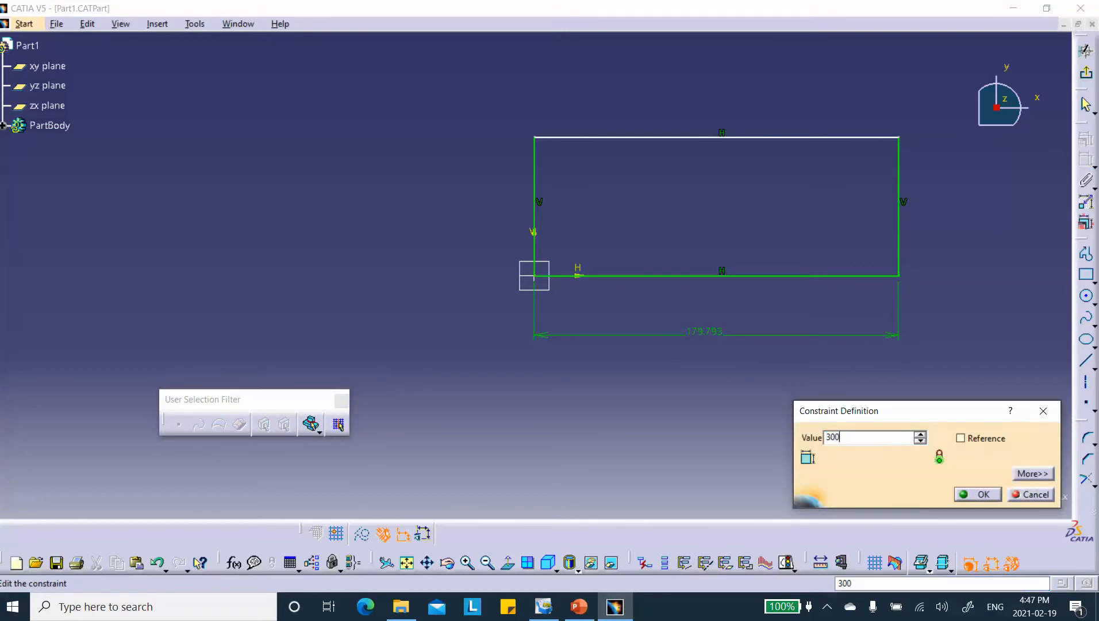
text(00)
key(Return)
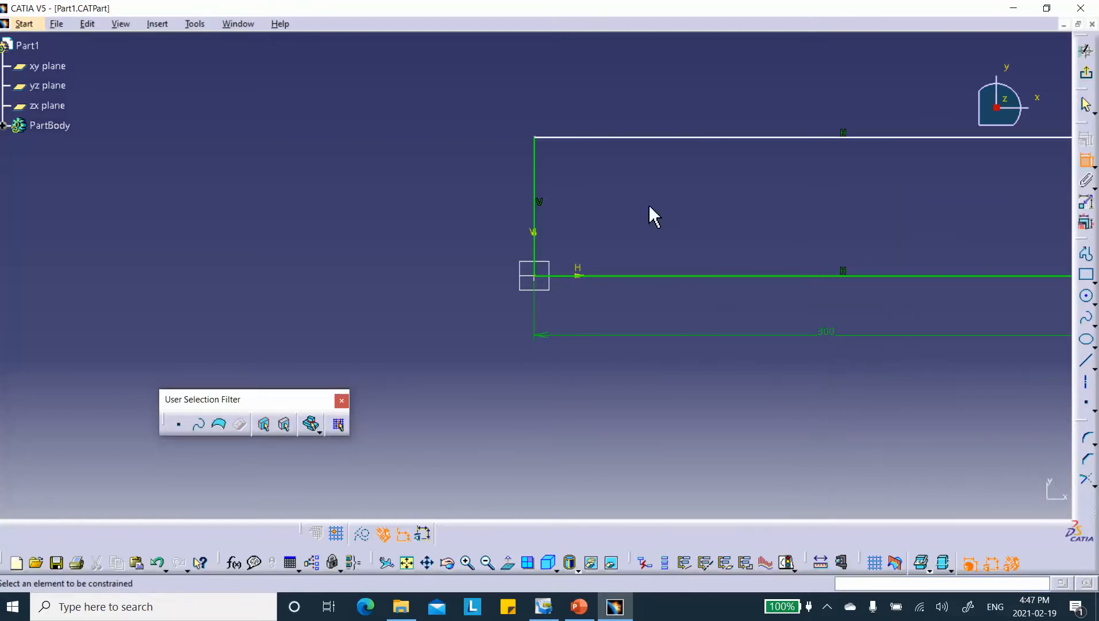
Dimension the rectangle's short edge on the vertical axis, set it to 100 mm, and exit the sketch.
click(534, 178)
click(485, 205)
double_click(485, 206)
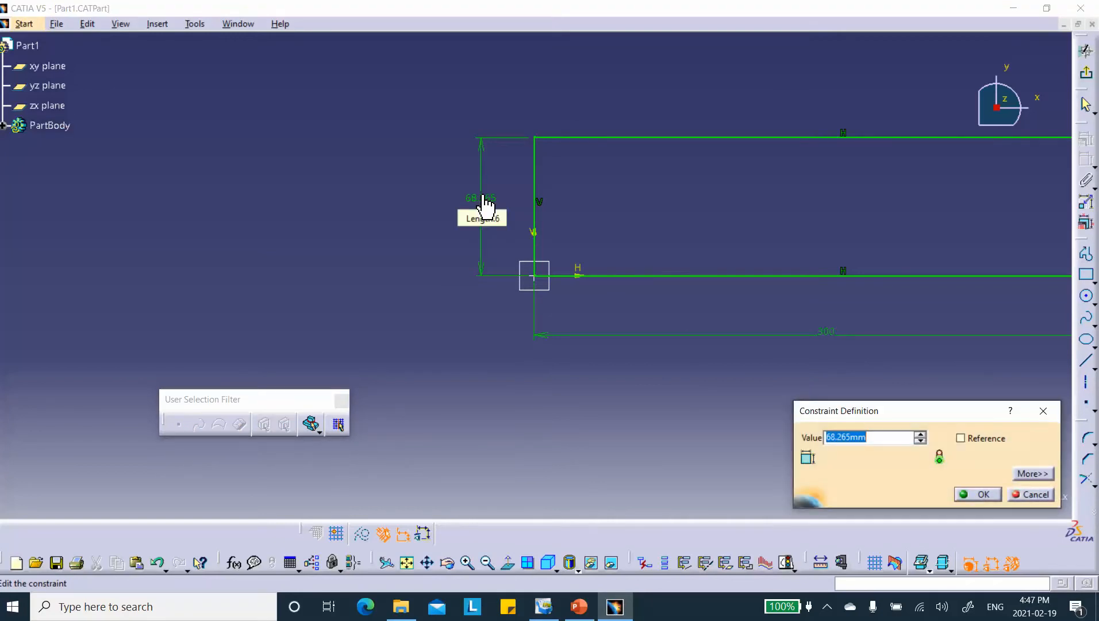
text(100)
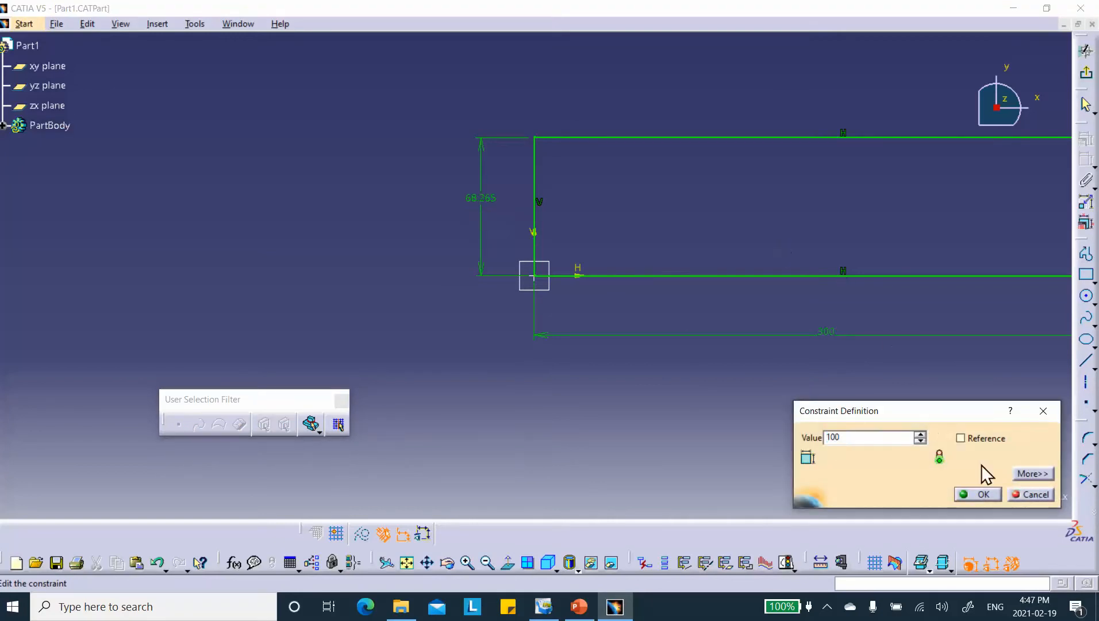
click(979, 496)
click(1084, 77)
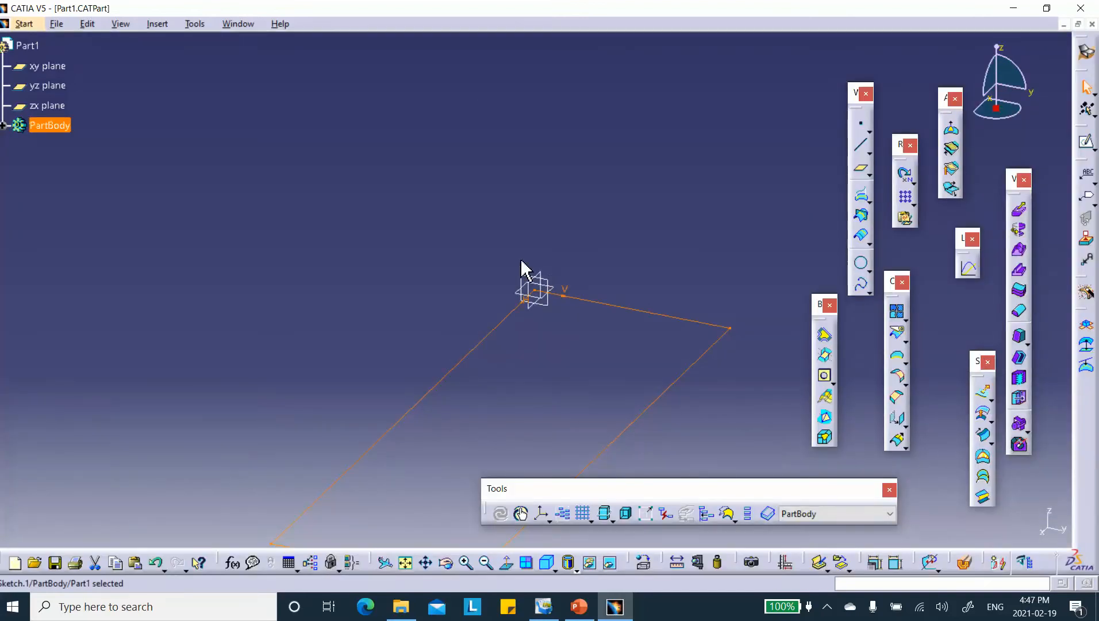
Create a Fill surface from the closed rectangular sketch, keeping the default fill settings.
click(983, 466)
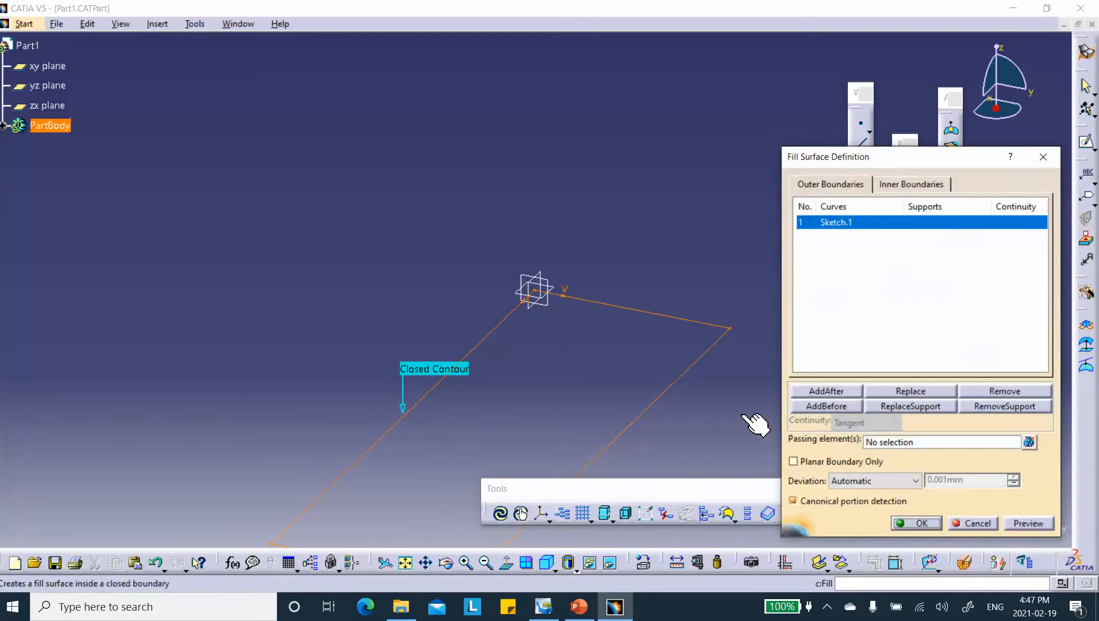
click(919, 522)
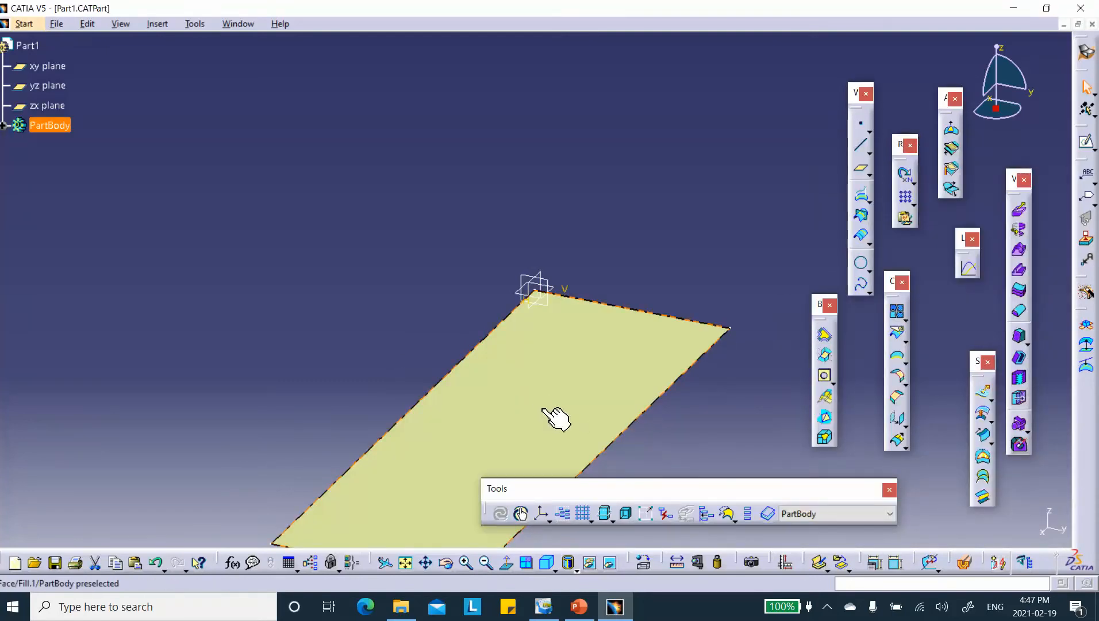
double_click(620, 372)
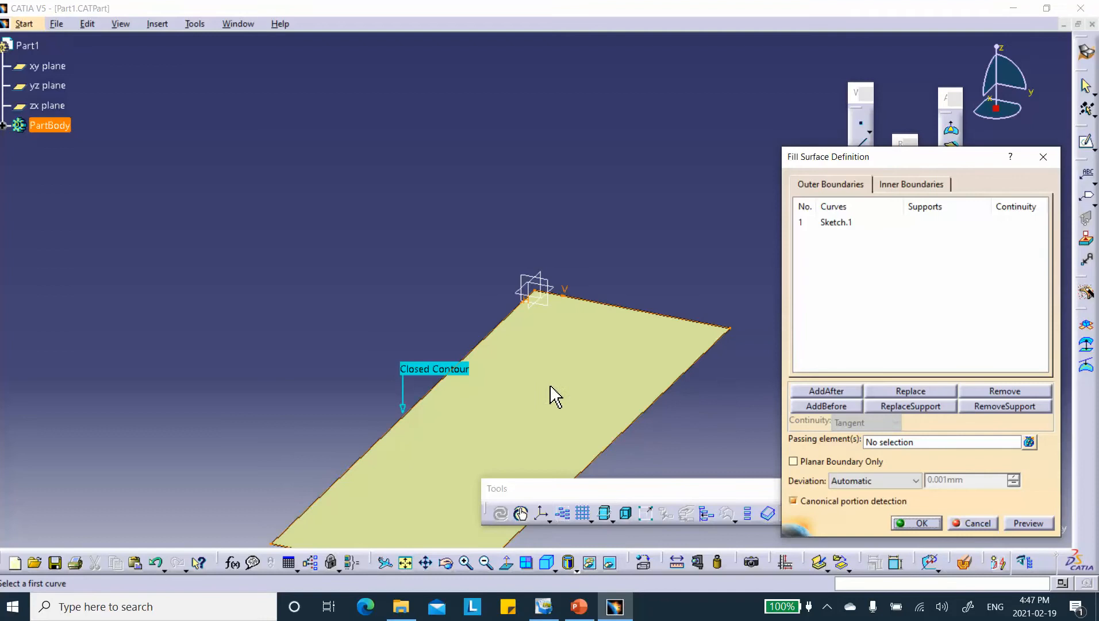
click(933, 524)
middle_drag(318, 316, 322, 158)
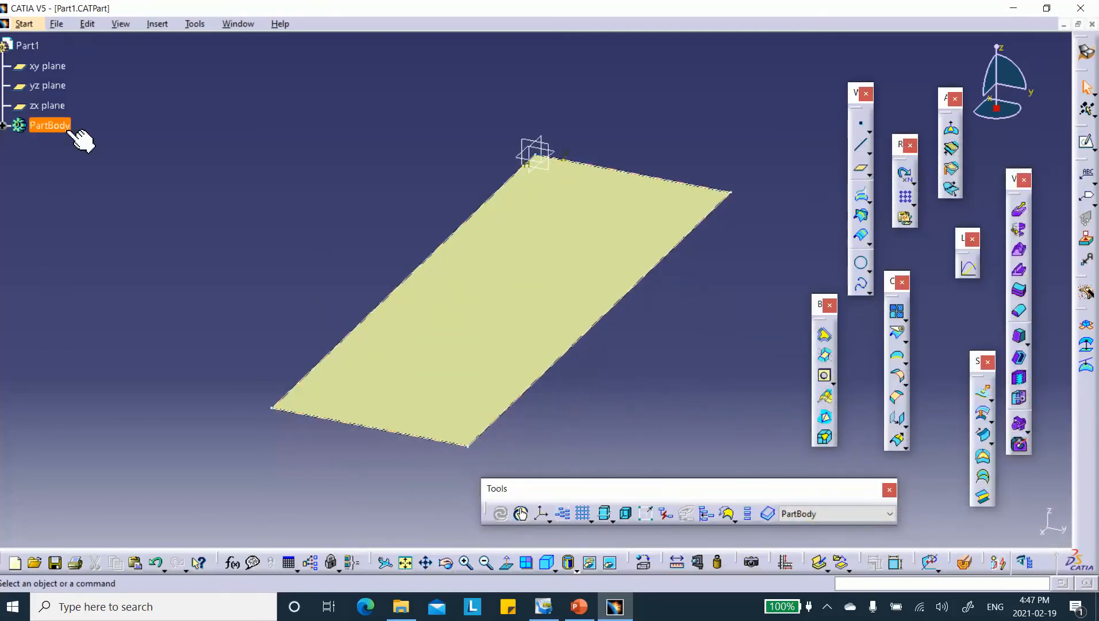
Create a Join containing only the fill surface, with the merging distance at 0.001 mm.
click(4, 126)
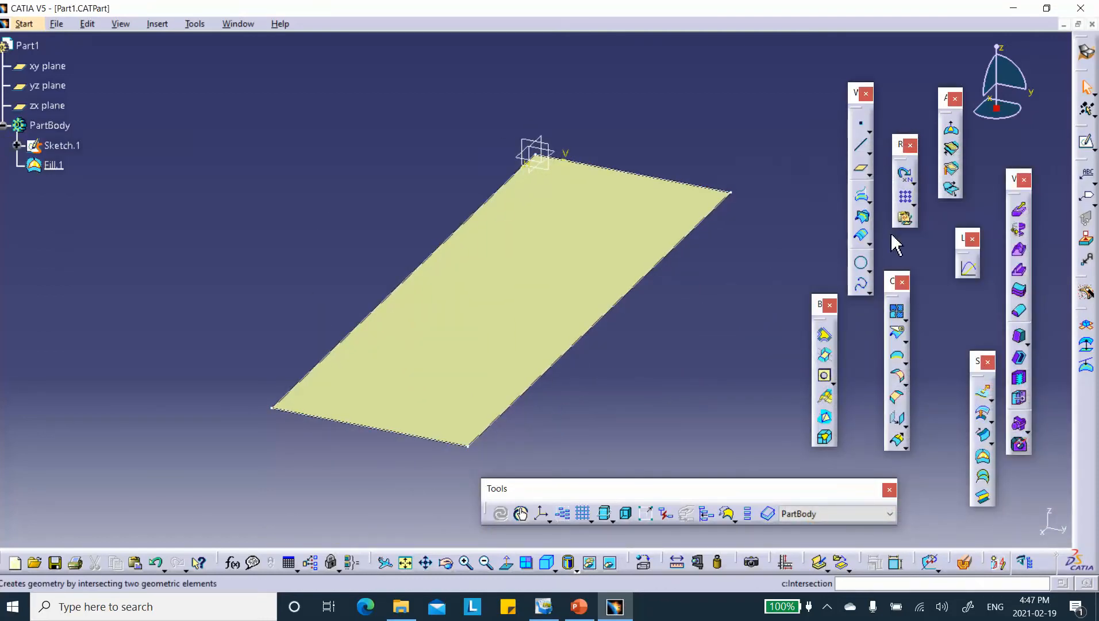
click(896, 311)
click(588, 263)
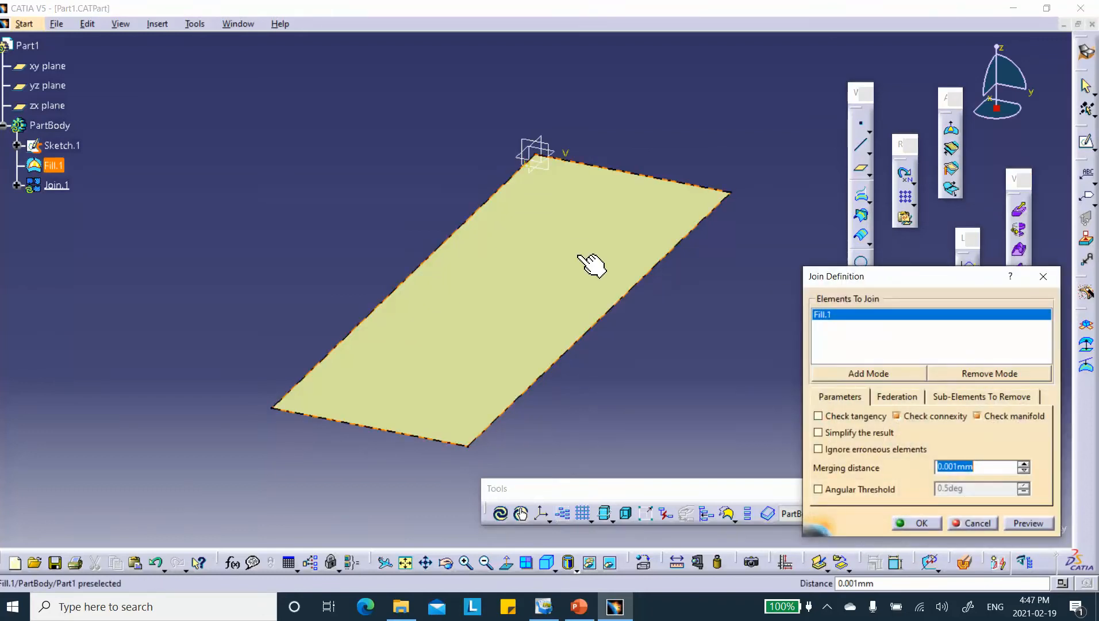
click(921, 523)
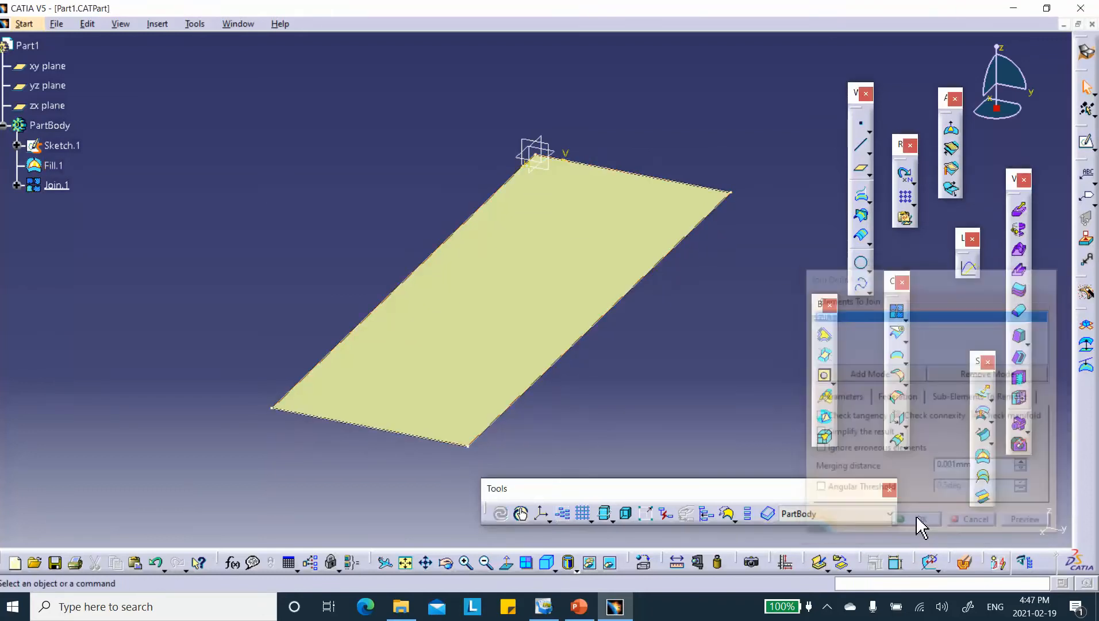
double_click(576, 287)
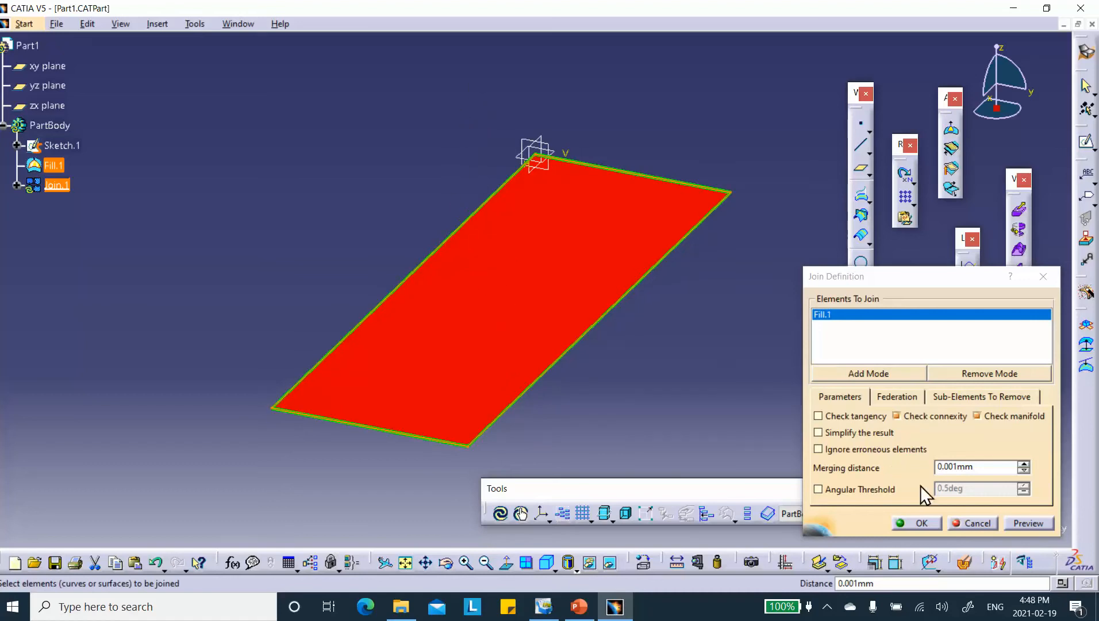
click(922, 523)
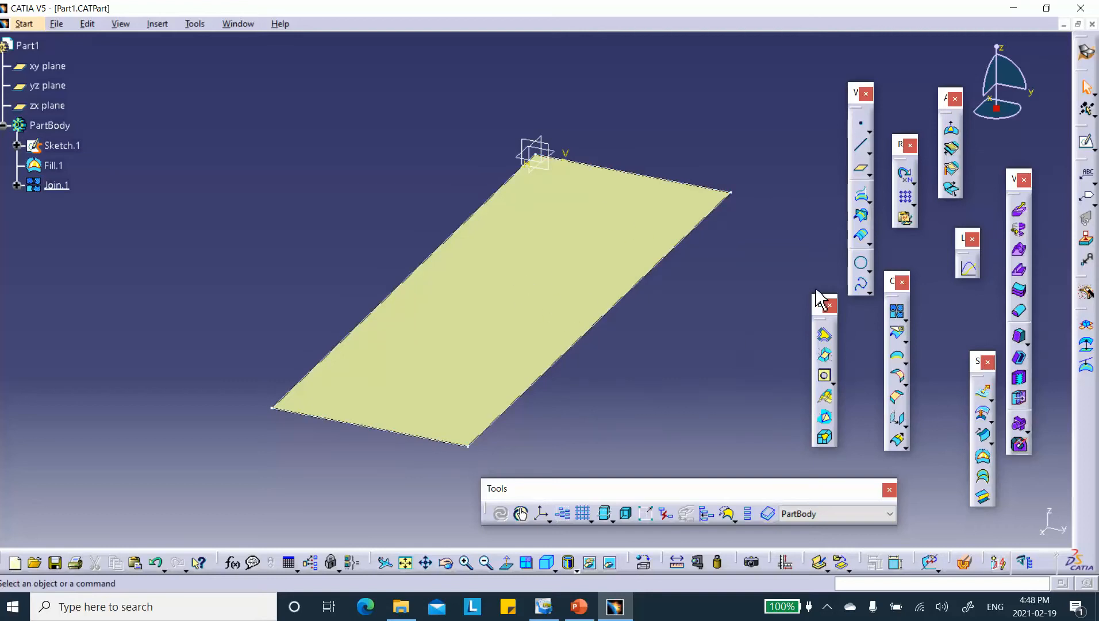
Start a sketch on the joined surface and draw a circle near the end of the plate farthest from the origin.
middle_drag(802, 125, 798, 126)
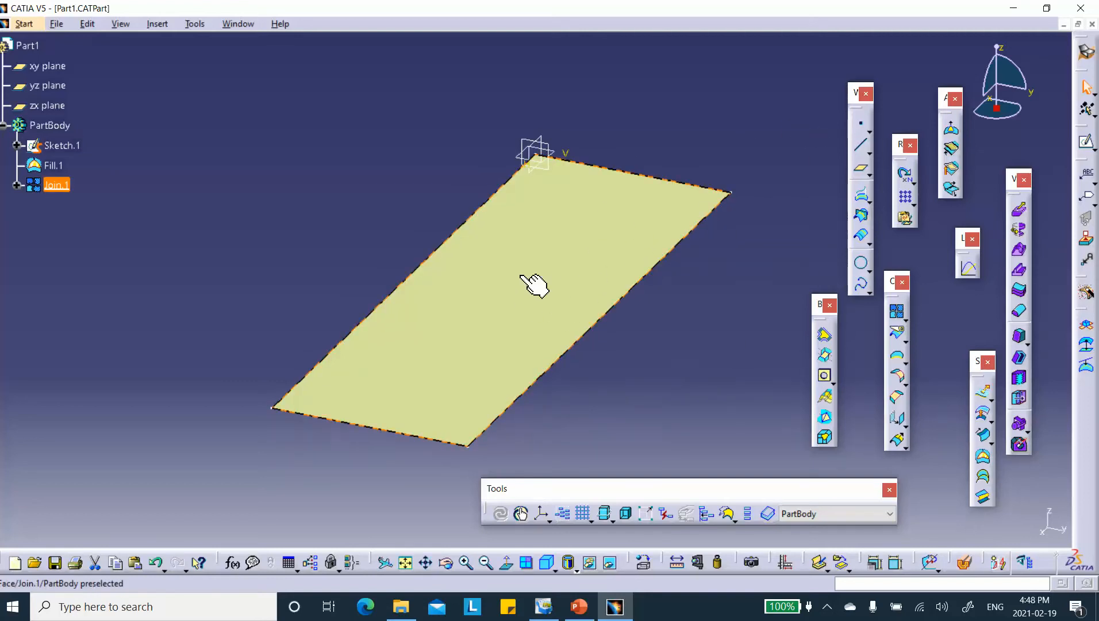
click(1086, 141)
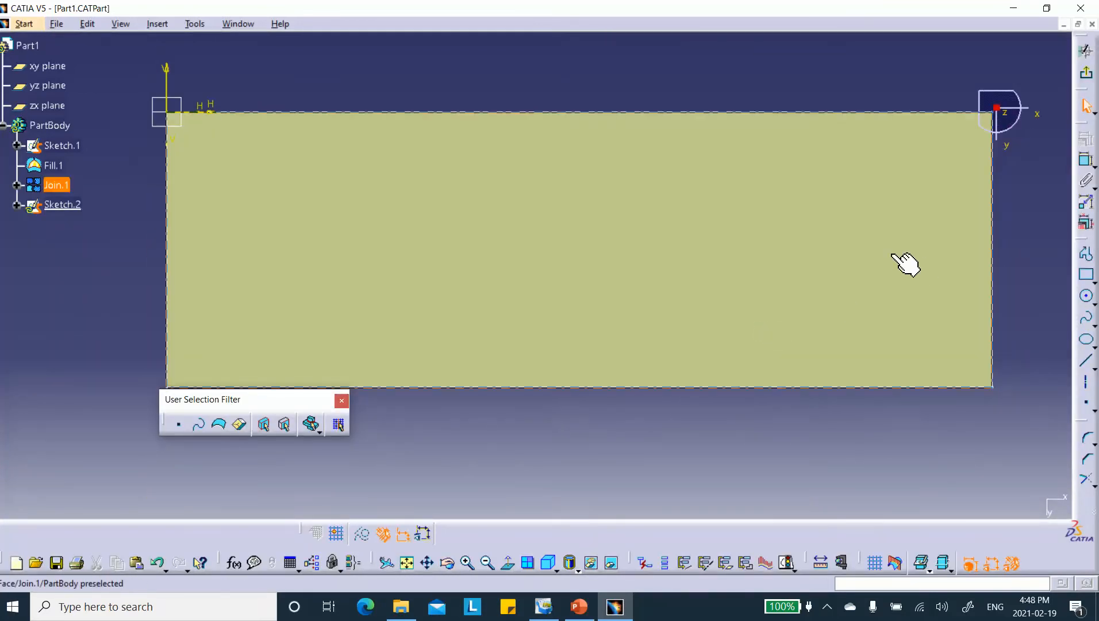
click(1086, 296)
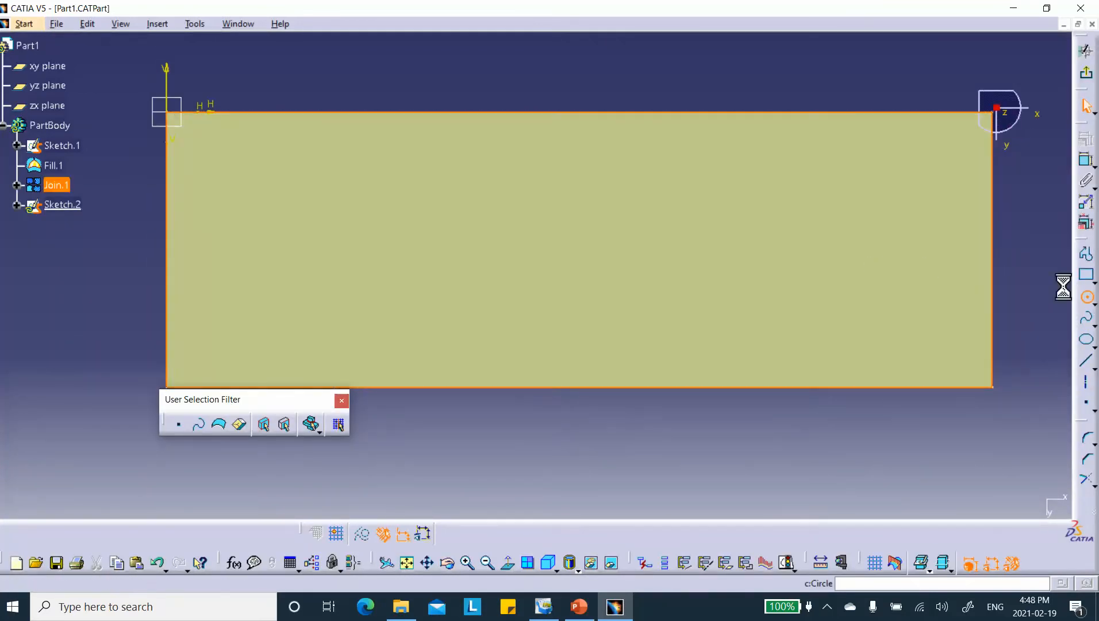
click(837, 253)
click(883, 294)
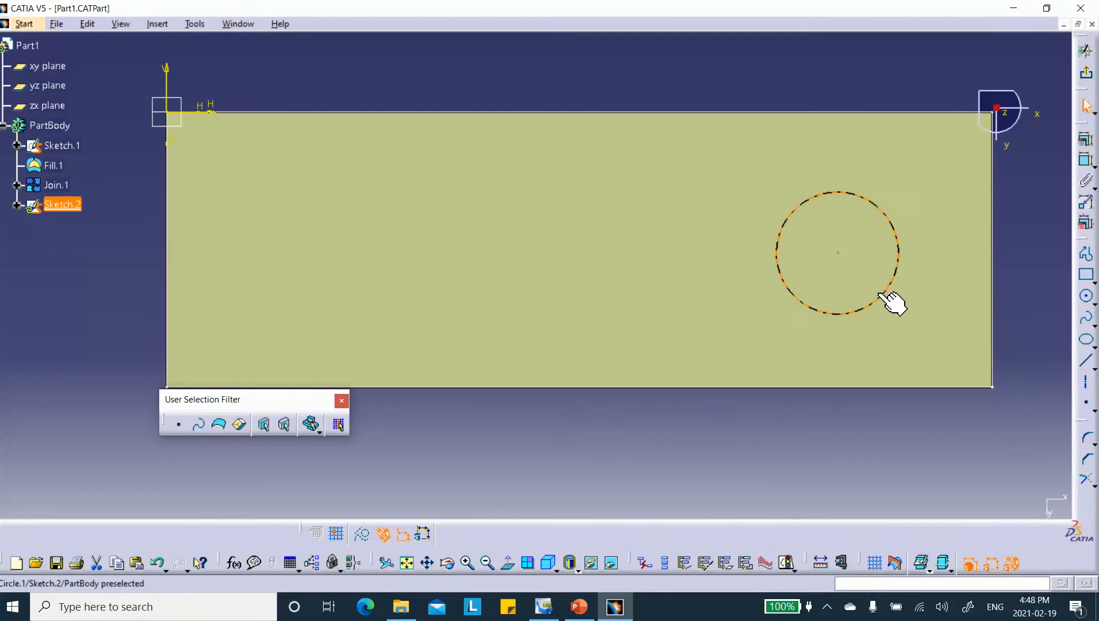
Constrain the circle's centre as an equidistant point between the plate's two long edges.
click(800, 111)
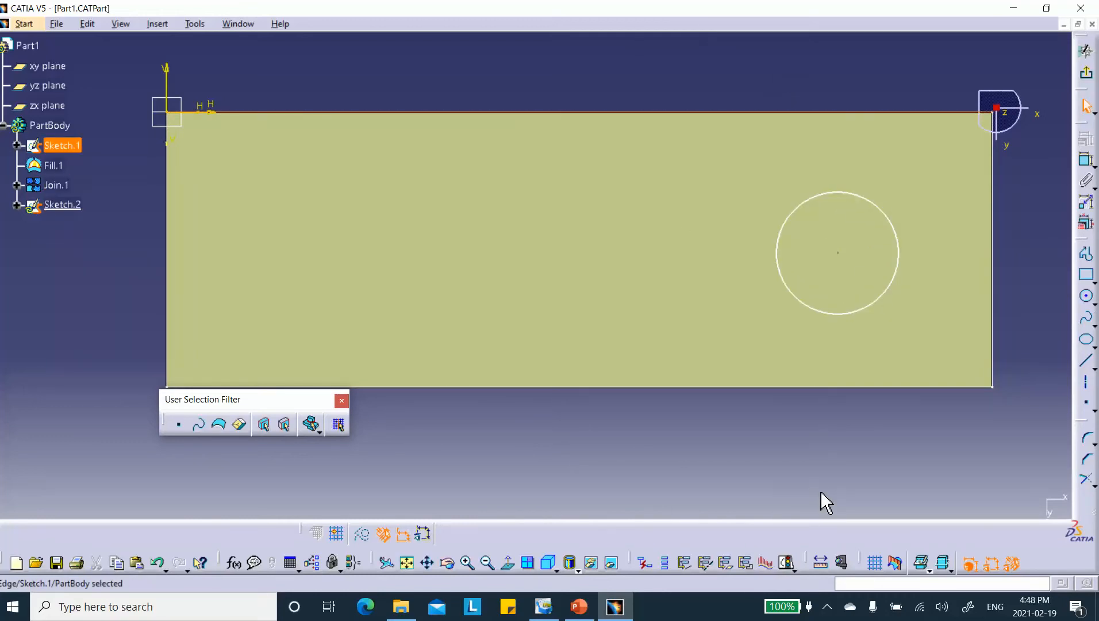
ctrl+click(859, 387)
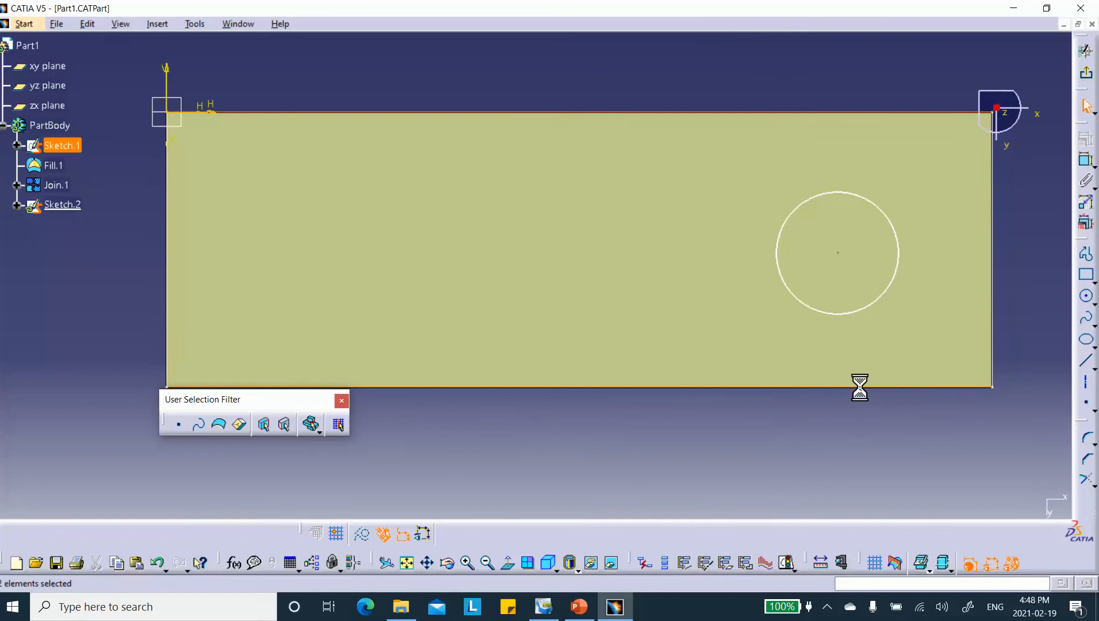
ctrl+click(838, 253)
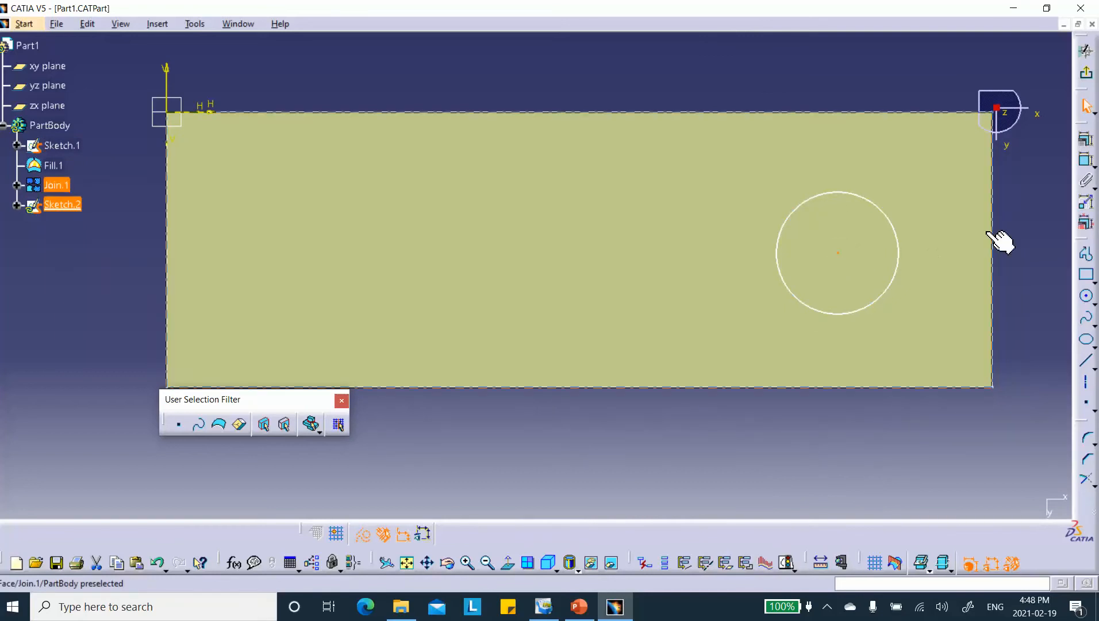
click(1086, 140)
click(896, 439)
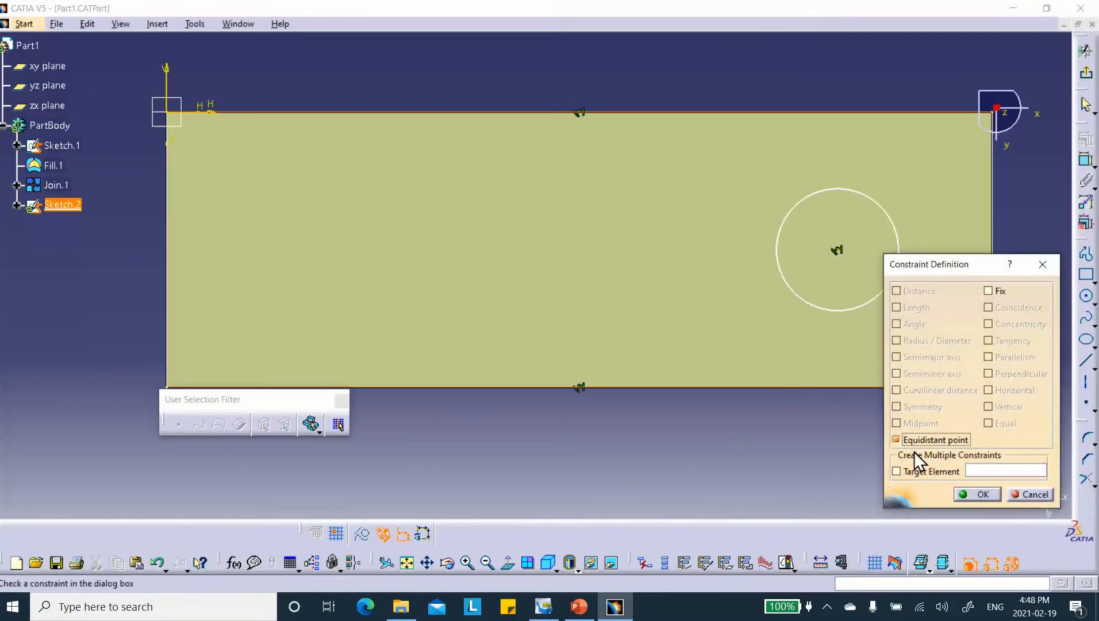
click(980, 494)
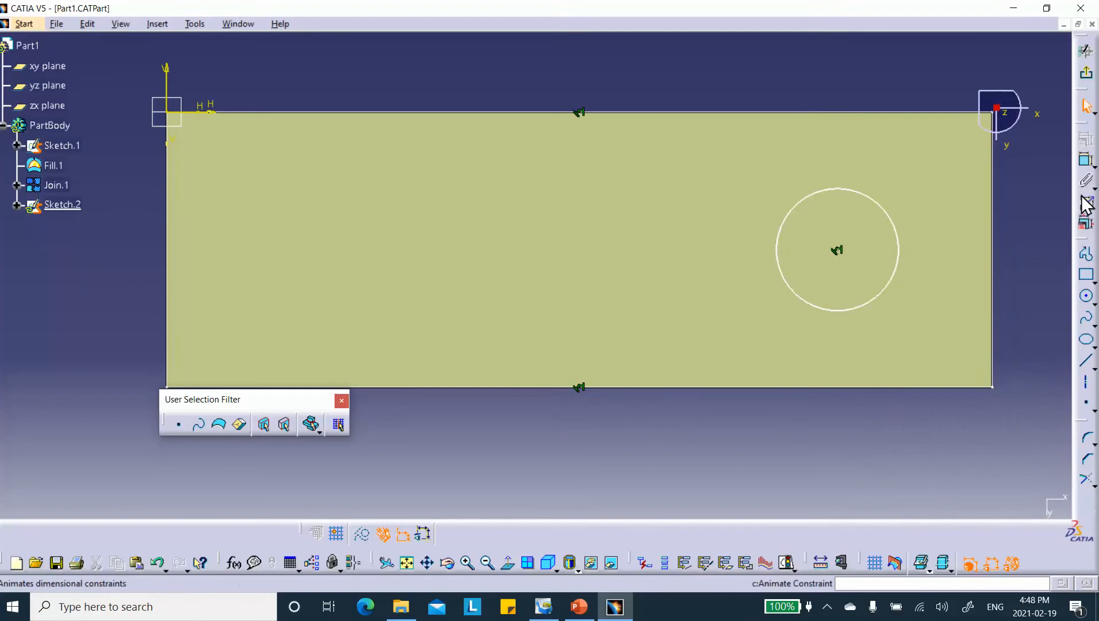
Dimension the circle's centre from the short edge farthest from the origin and set the distance to 50 mm.
click(1085, 163)
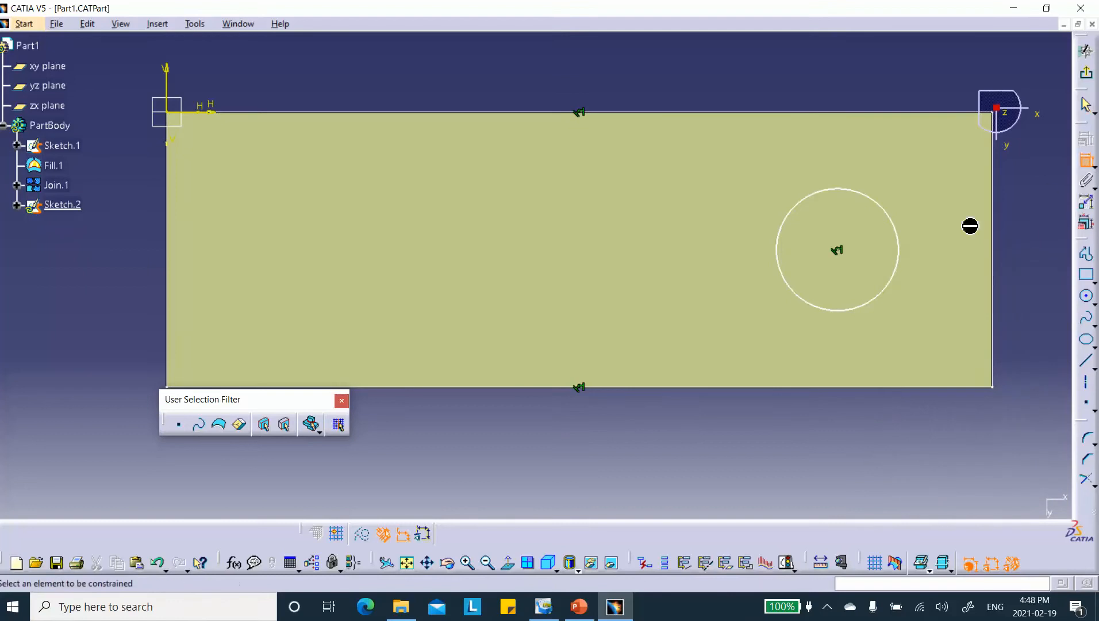
click(839, 252)
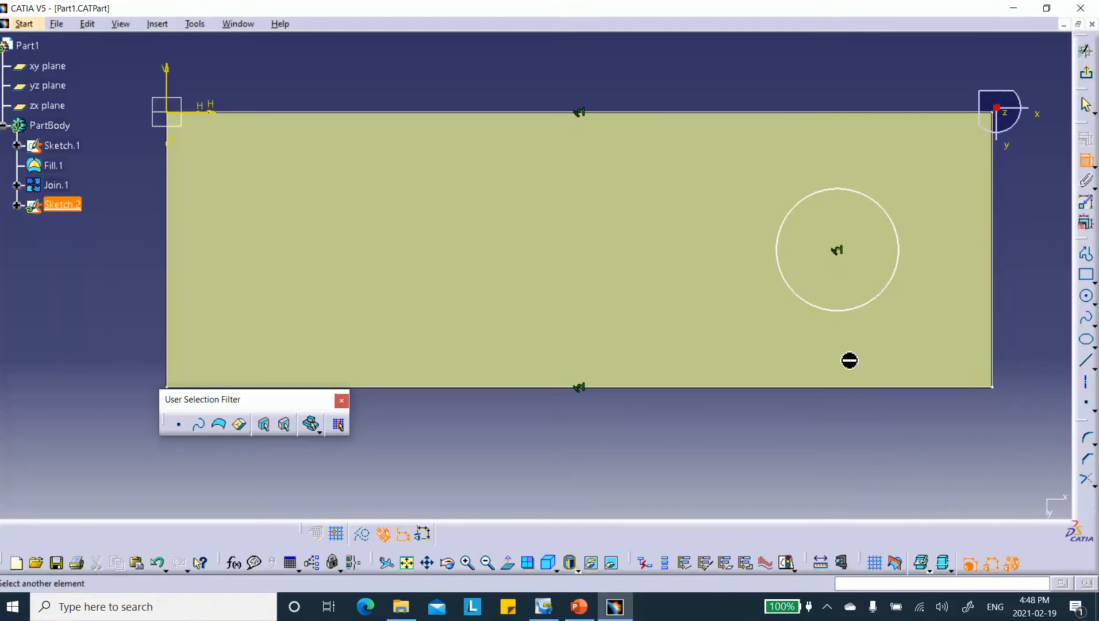
click(995, 282)
click(928, 404)
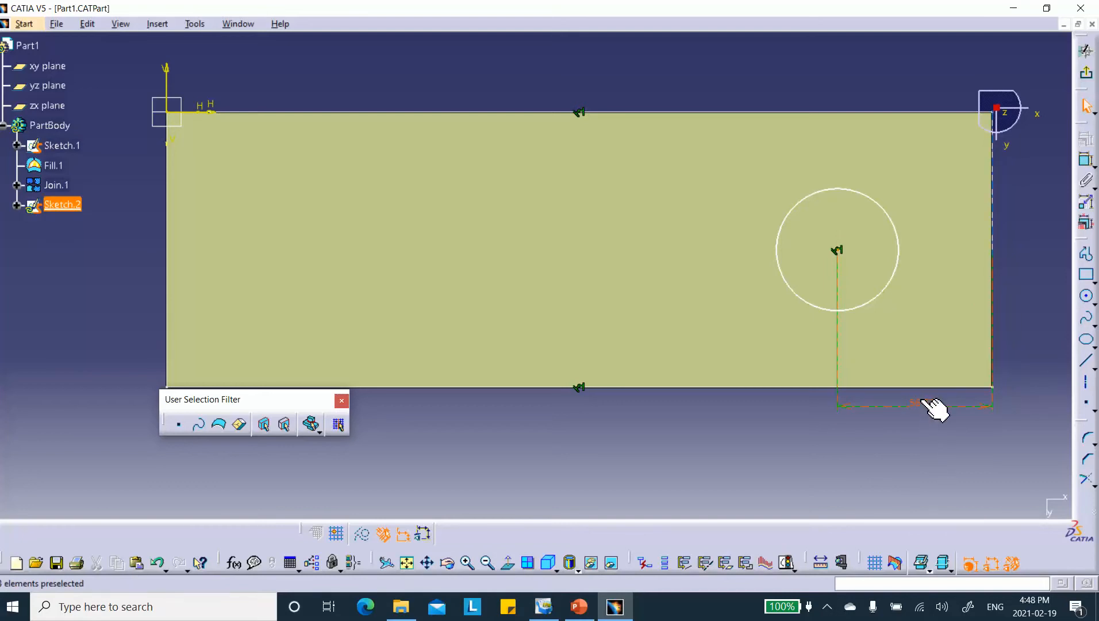
click(930, 405)
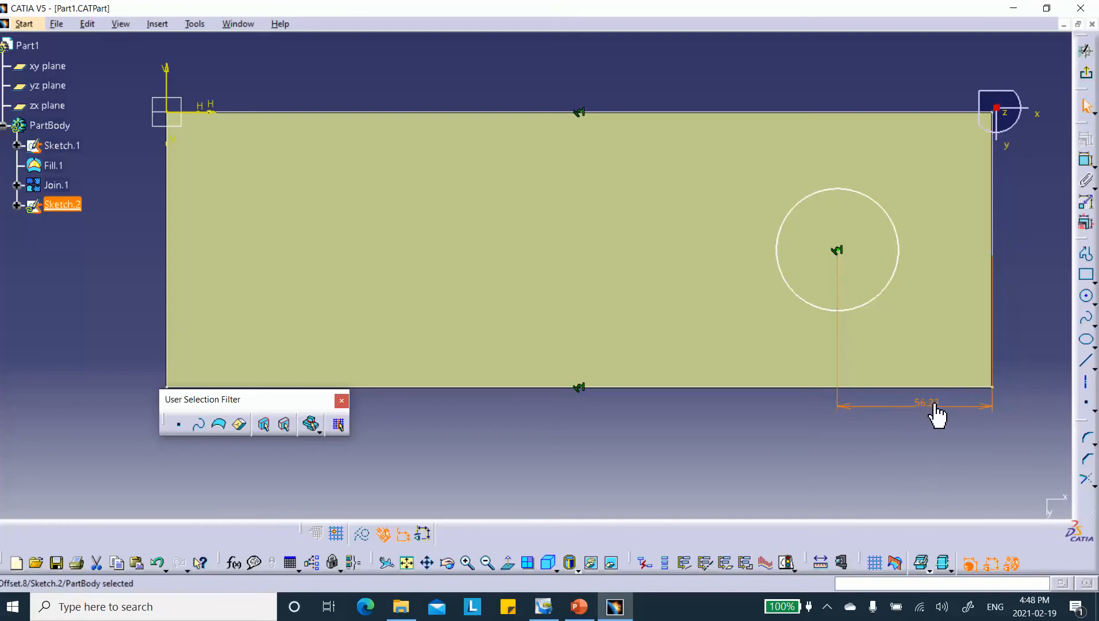
double_click(929, 402)
text(50)
click(984, 494)
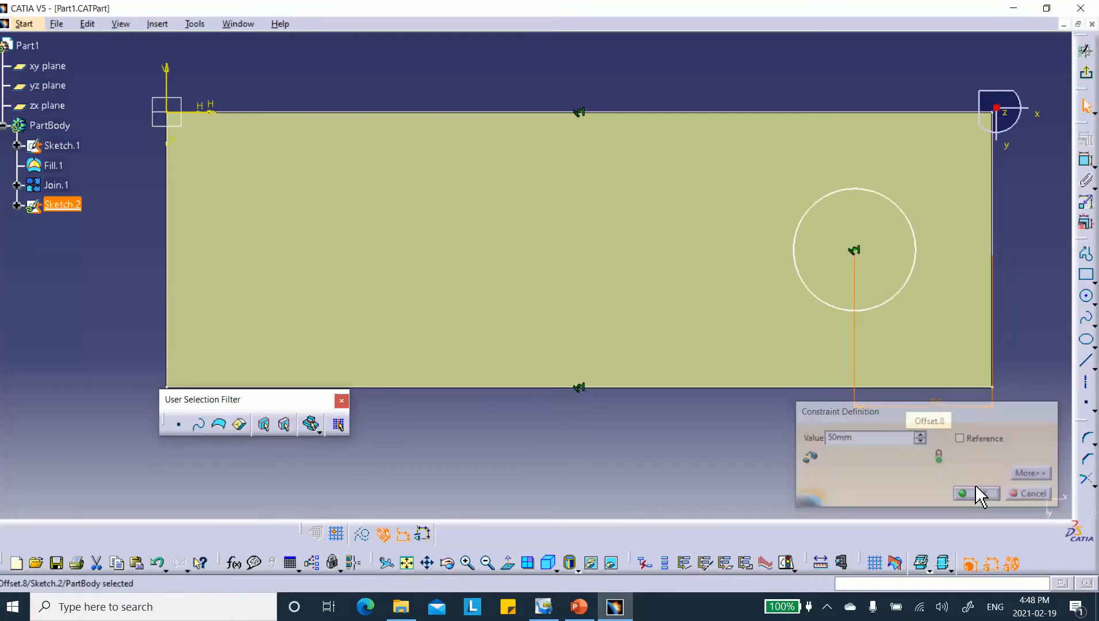
Dimension the circle's diameter, set it to 40 mm, and exit the sketch.
click(1085, 161)
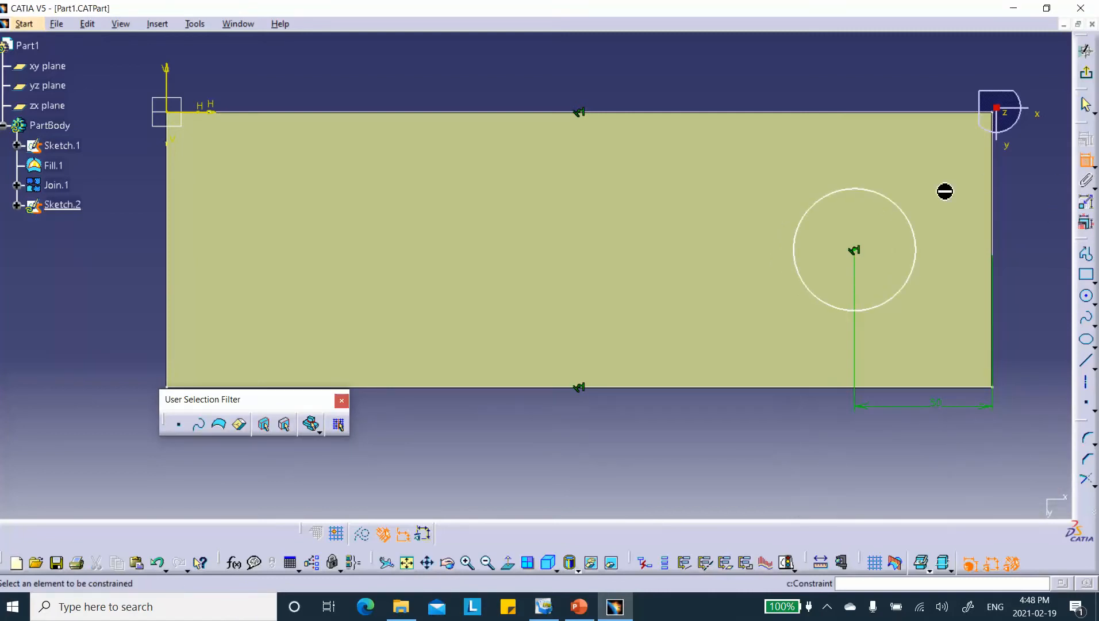
click(914, 227)
click(934, 83)
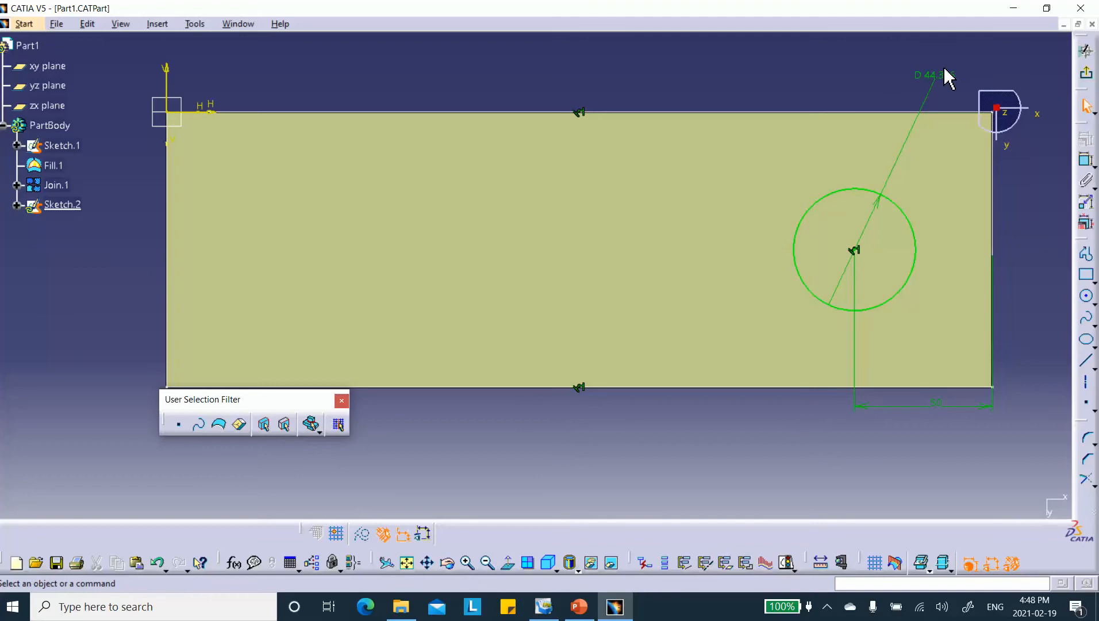
double_click(938, 75)
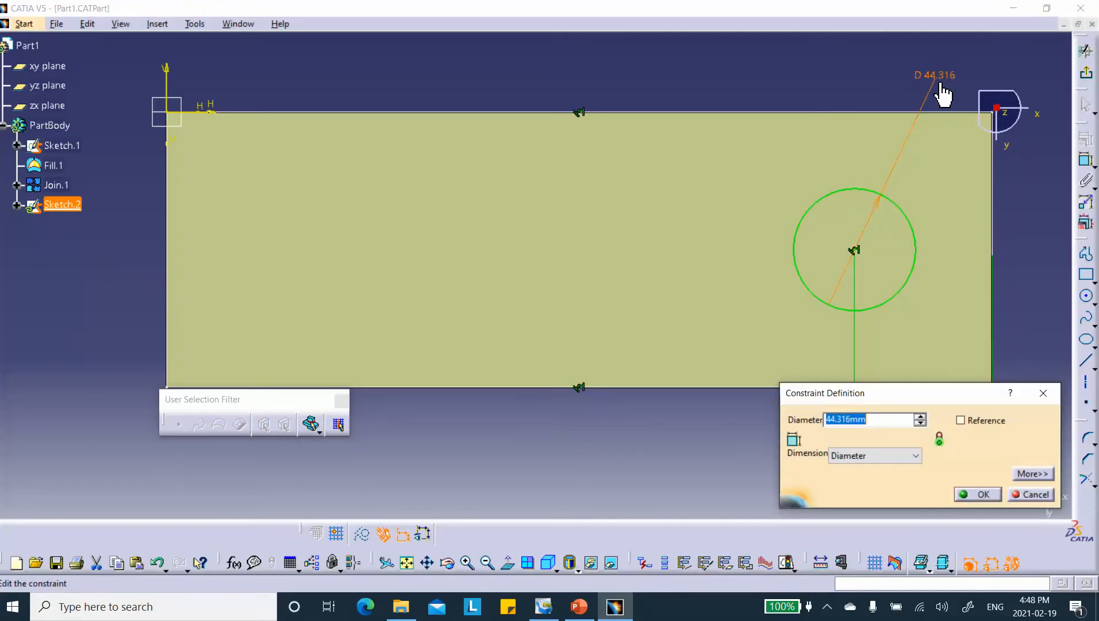
text(40)
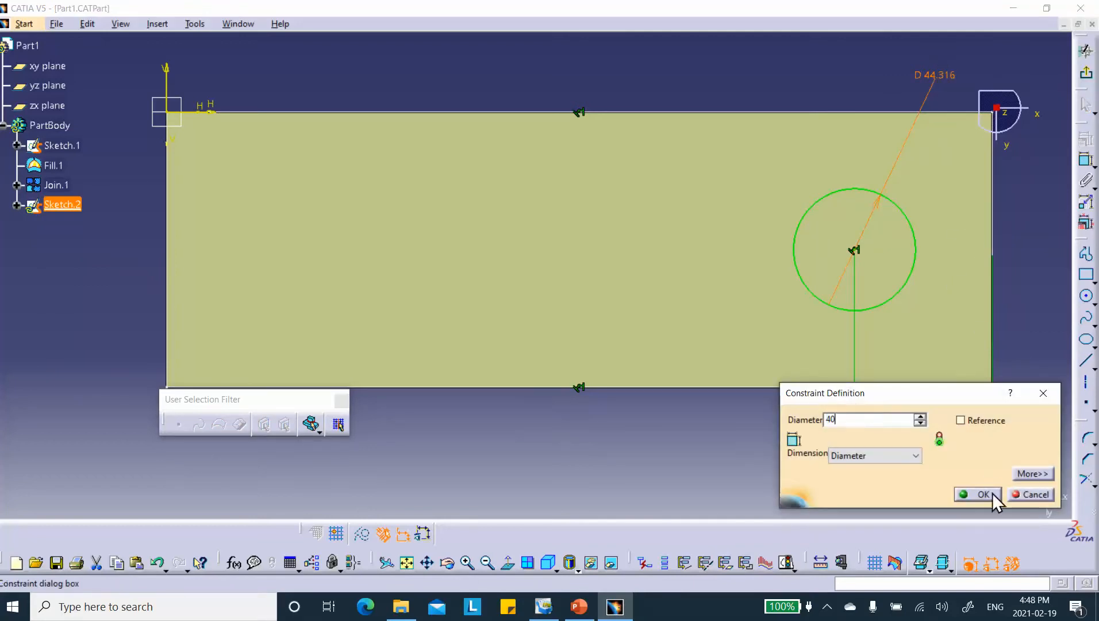
click(982, 495)
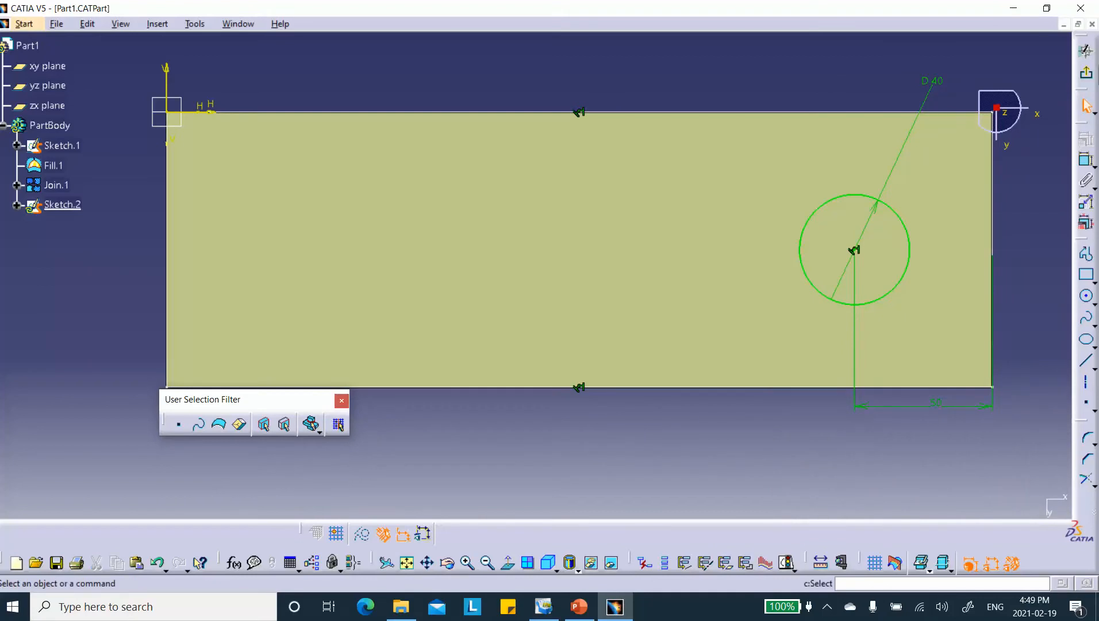
click(1086, 76)
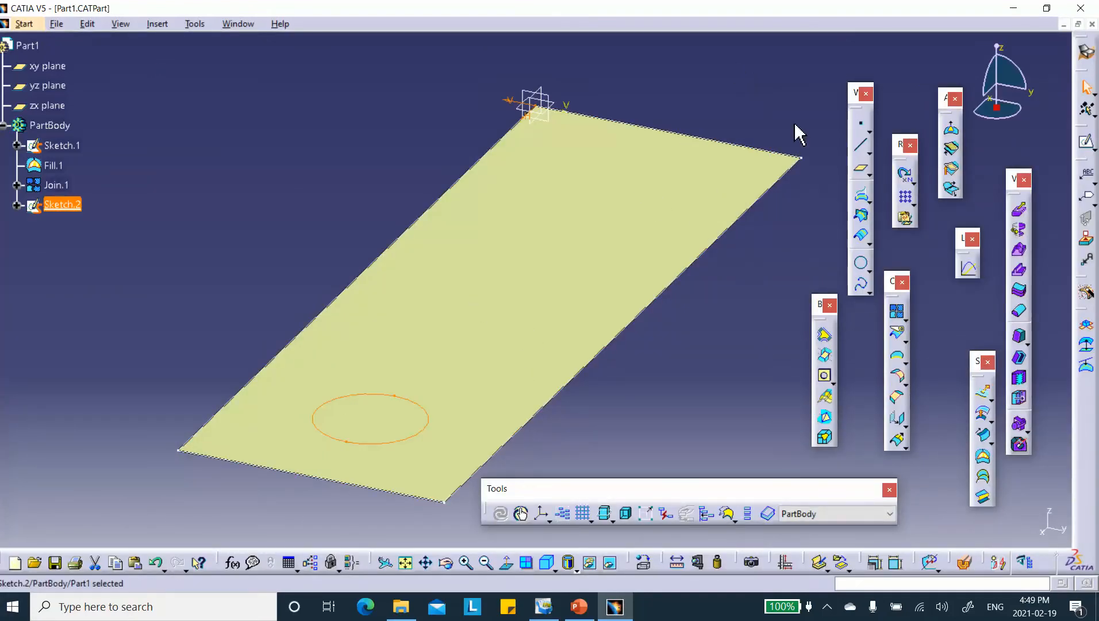
click(900, 336)
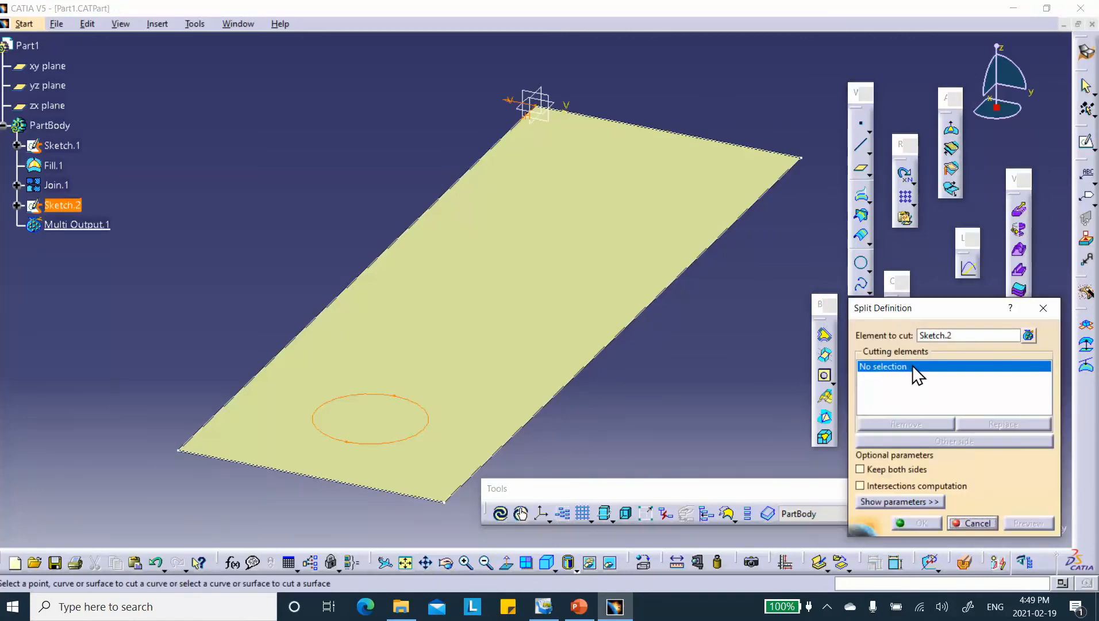
click(491, 308)
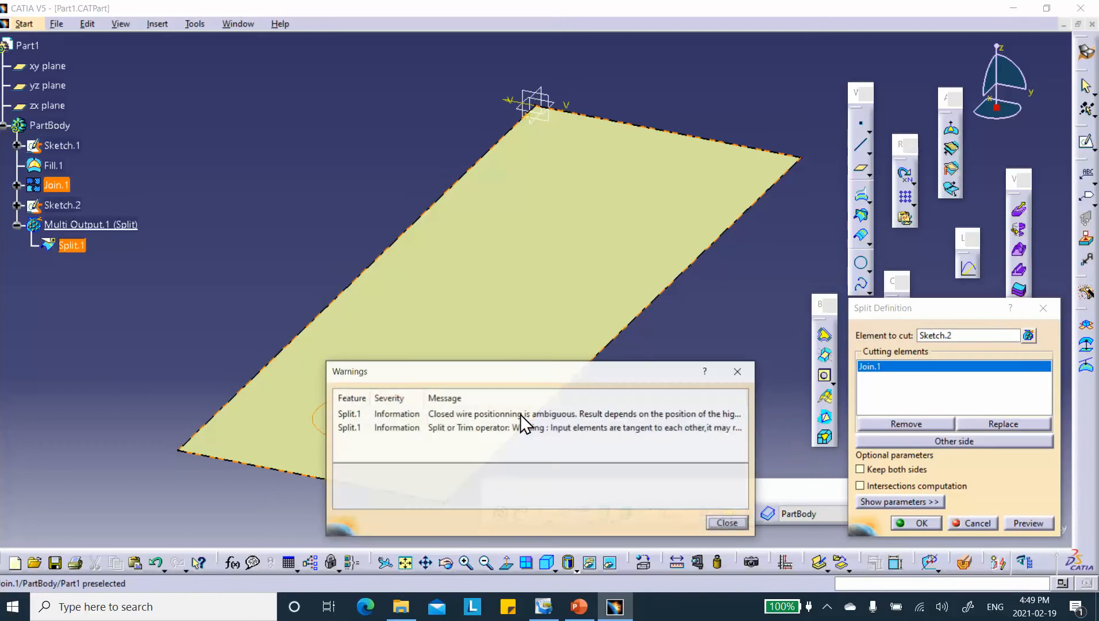
click(727, 523)
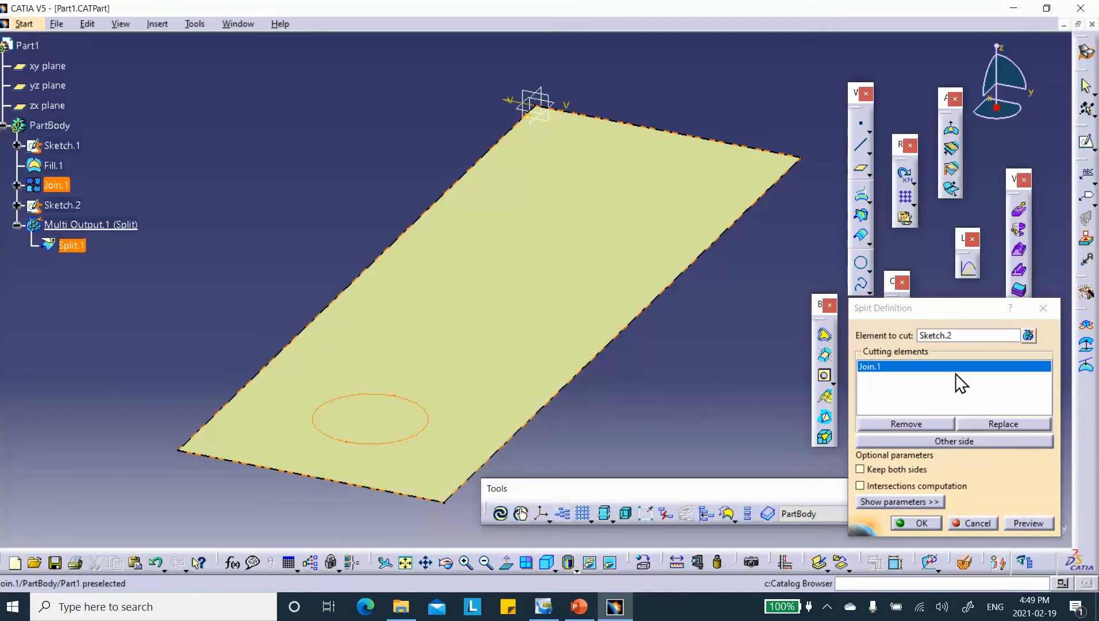
click(988, 525)
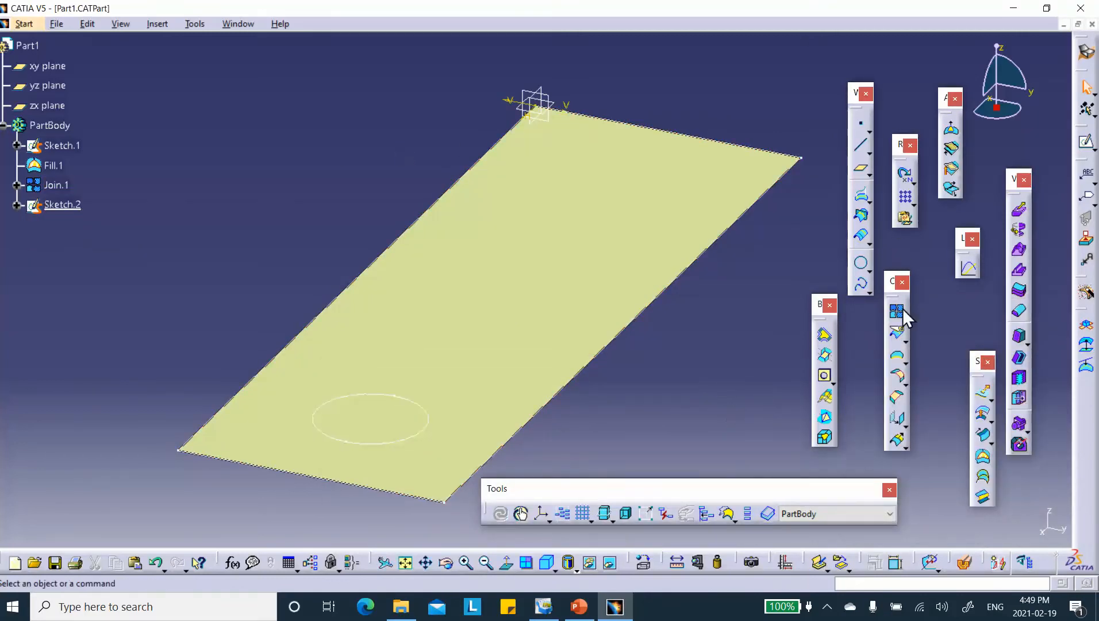
Split the joined surface with the circle sketch as cutting element, removing the area inside the circle.
click(899, 337)
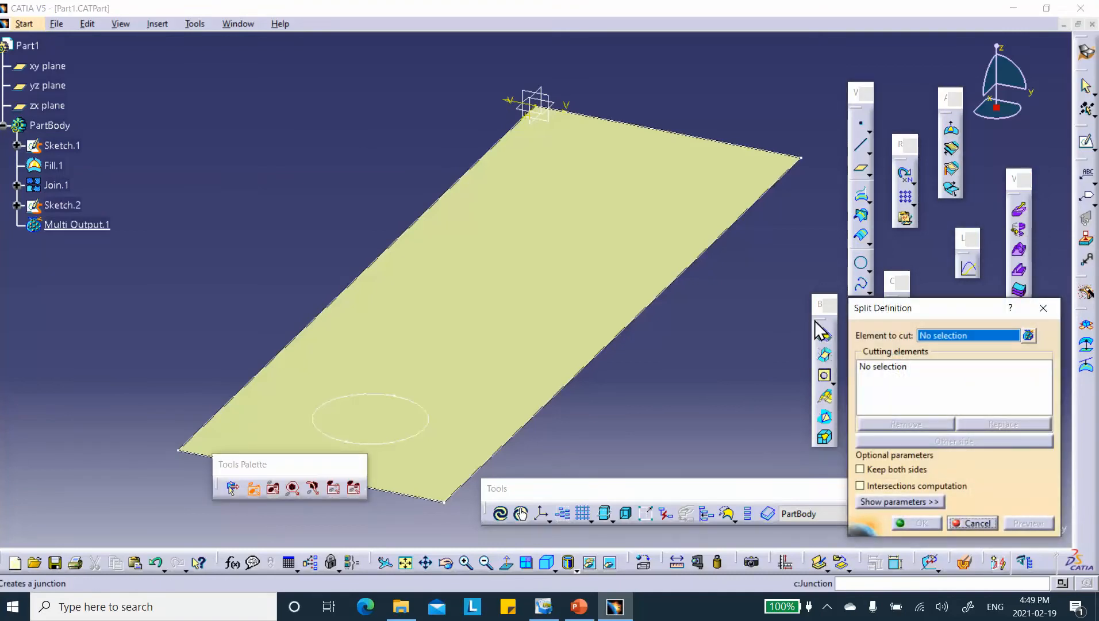
click(549, 248)
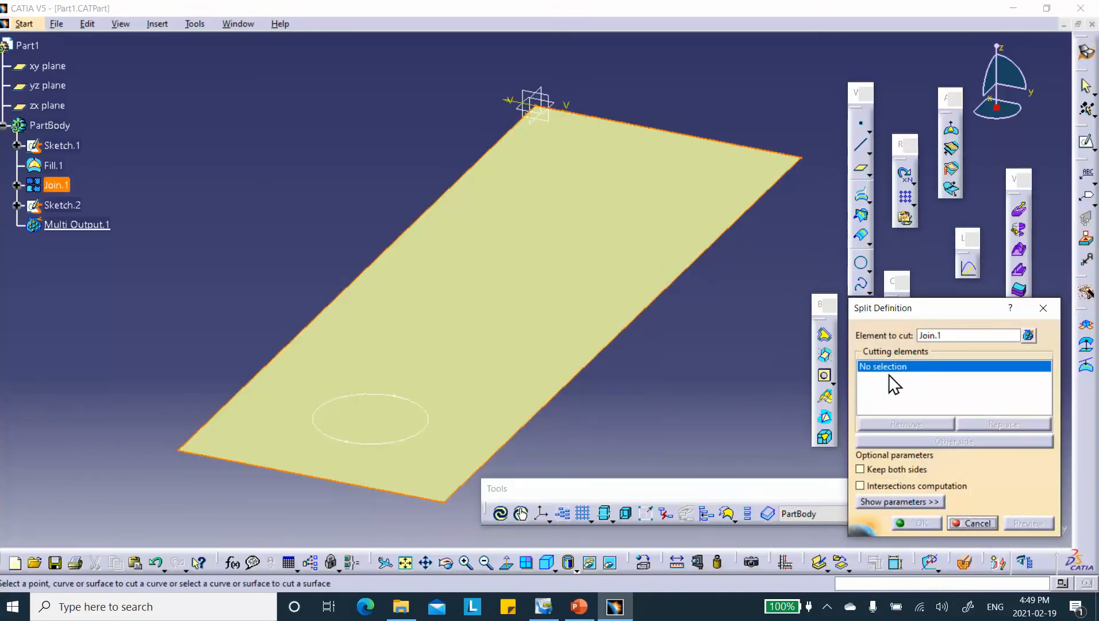
click(425, 429)
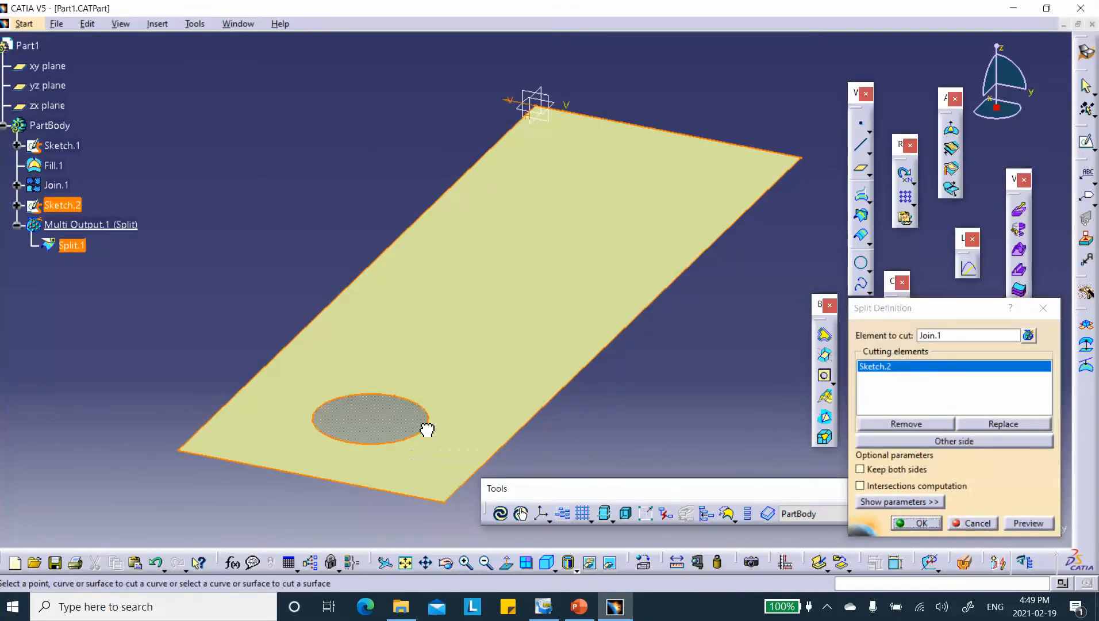
click(920, 523)
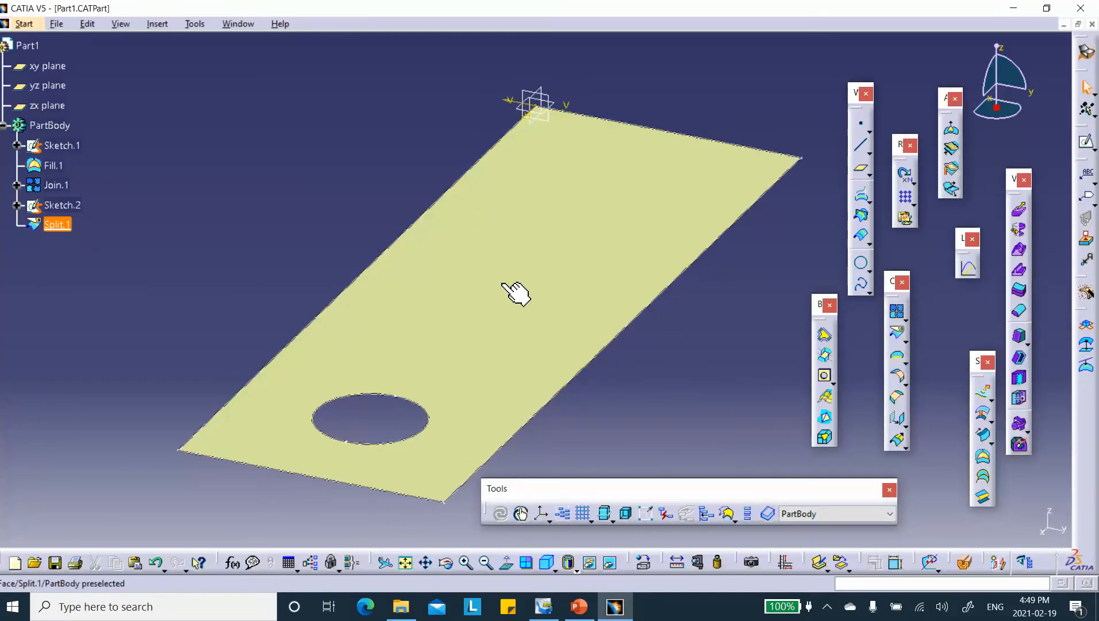
Start a sketch on the split surface and draw a circle smaller than the hole near the plate's middle.
click(1086, 142)
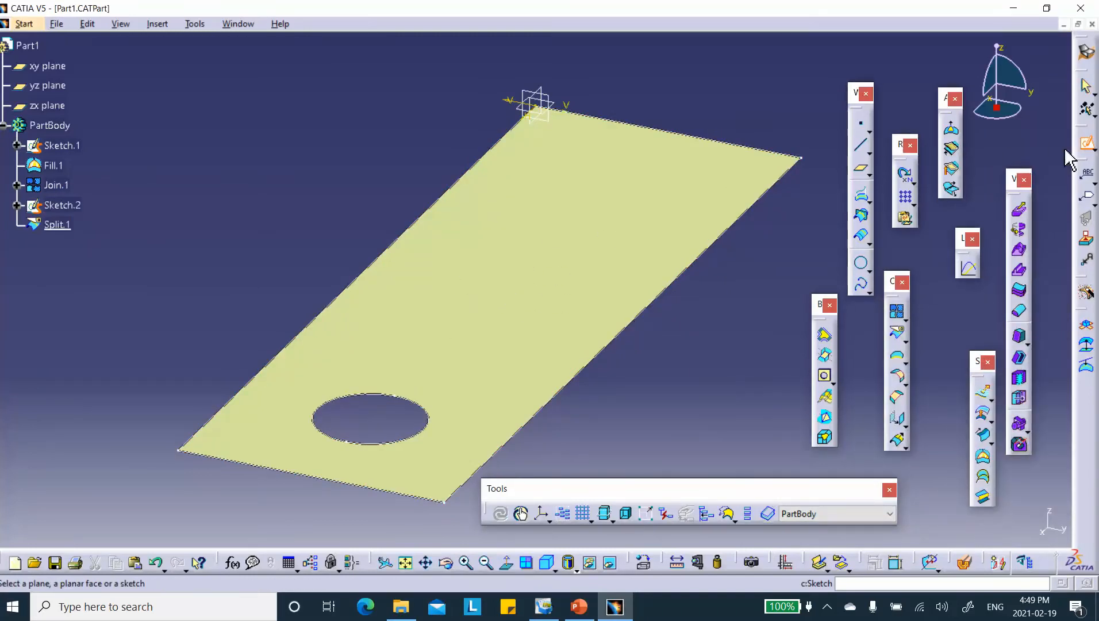
click(603, 262)
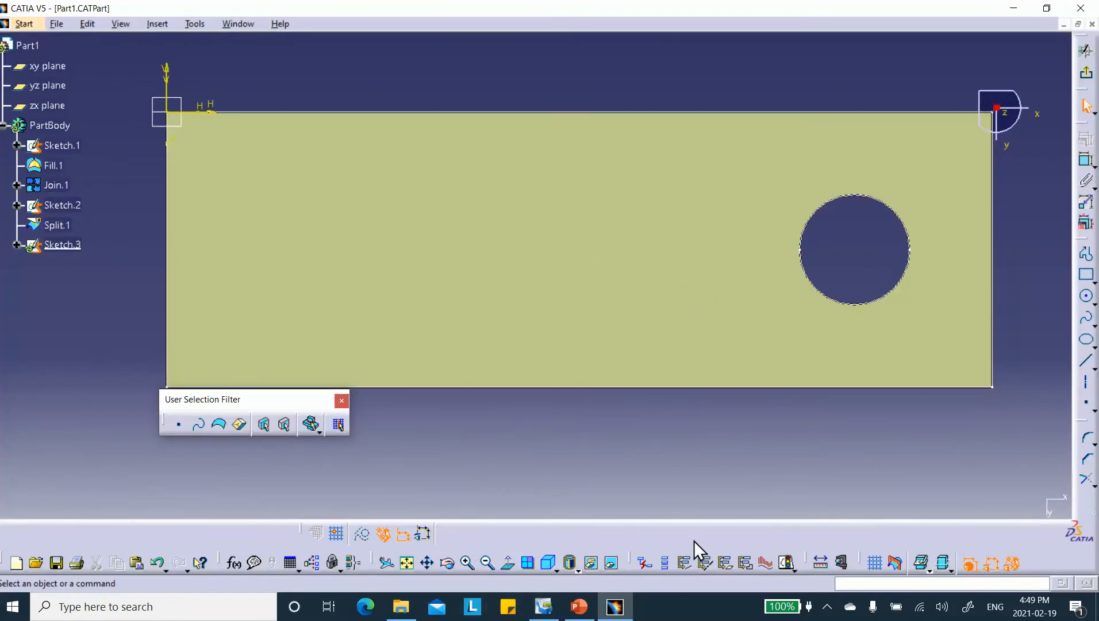
click(1088, 299)
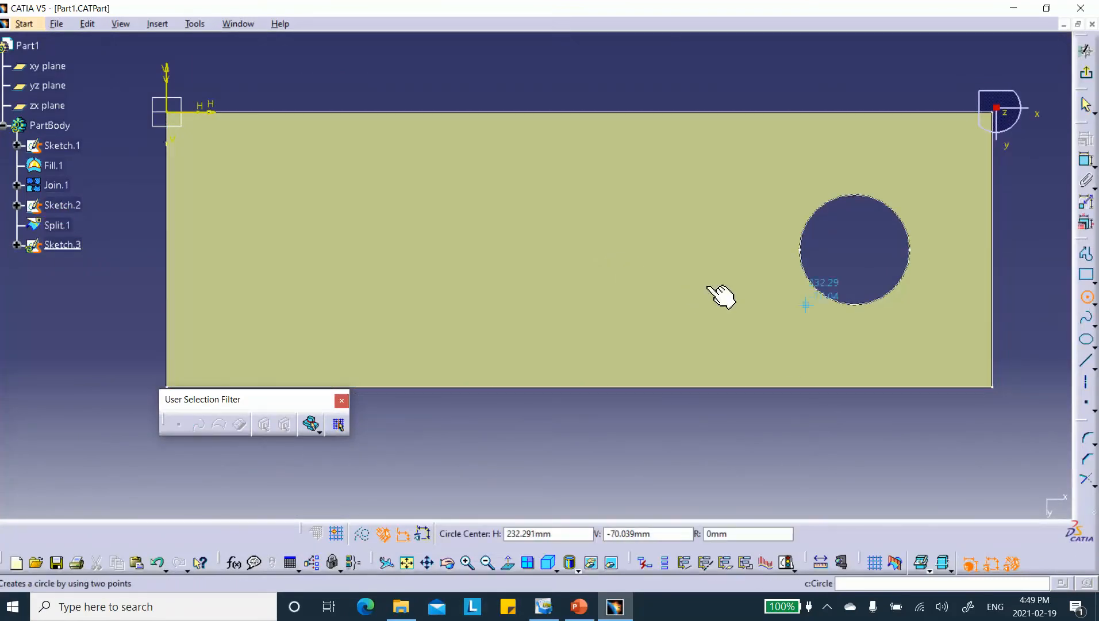
click(624, 255)
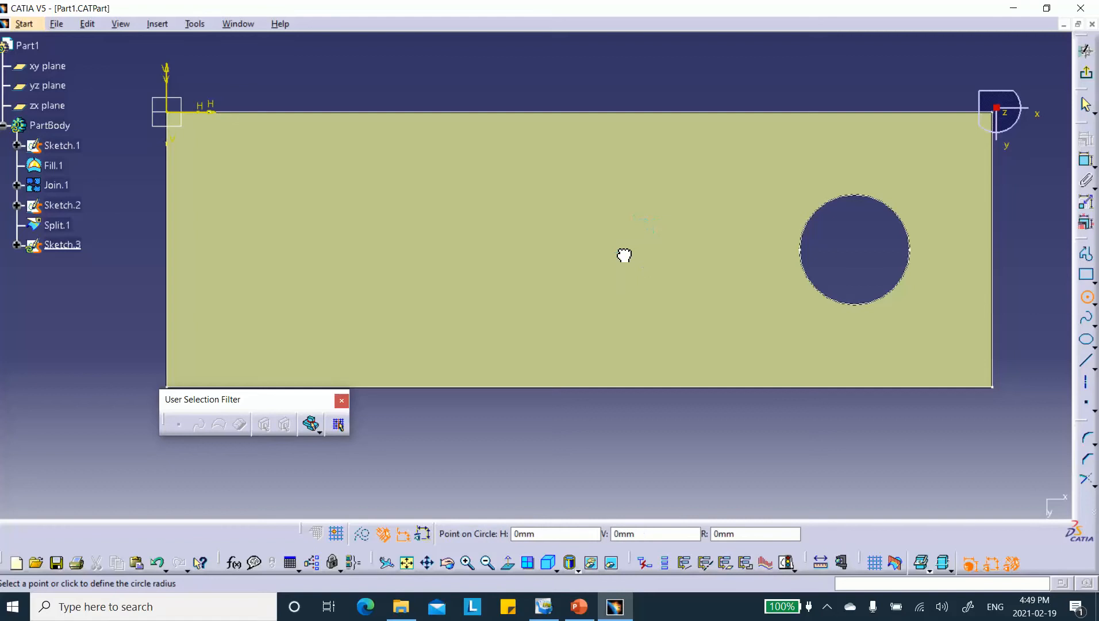
click(655, 272)
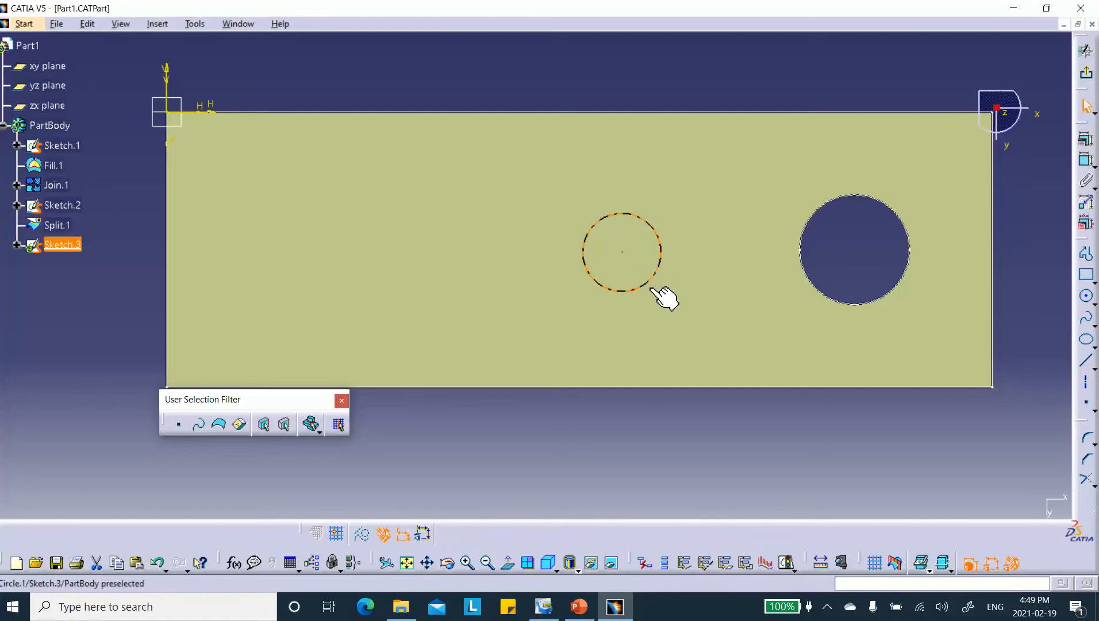
Constrain the new circle's centre as an equidistant point between the plate's two long edges.
click(589, 112)
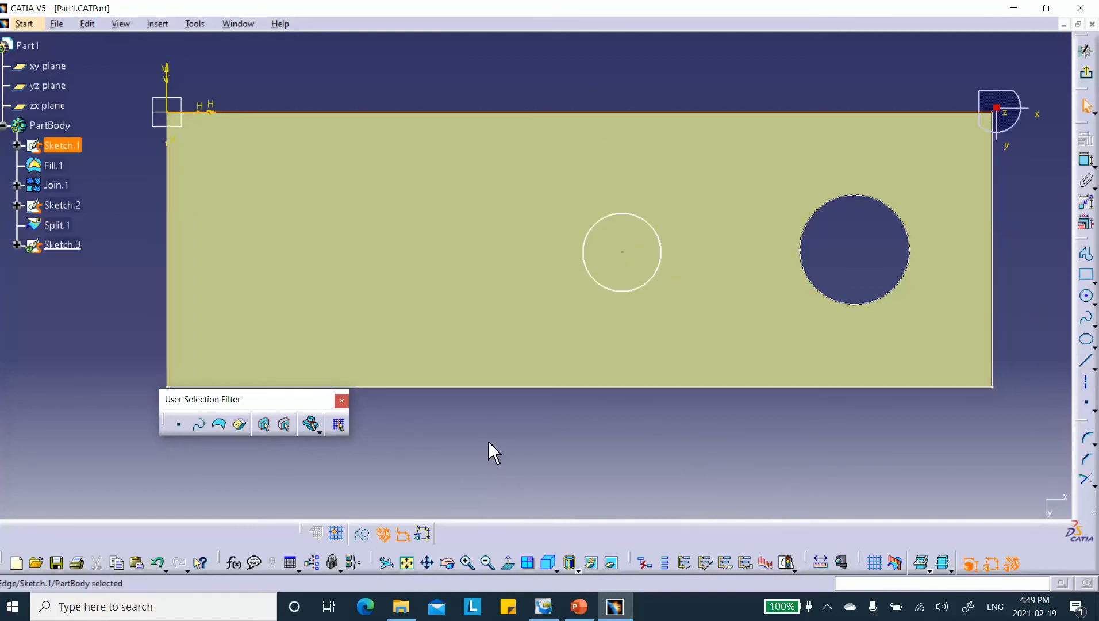
ctrl+click(622, 252)
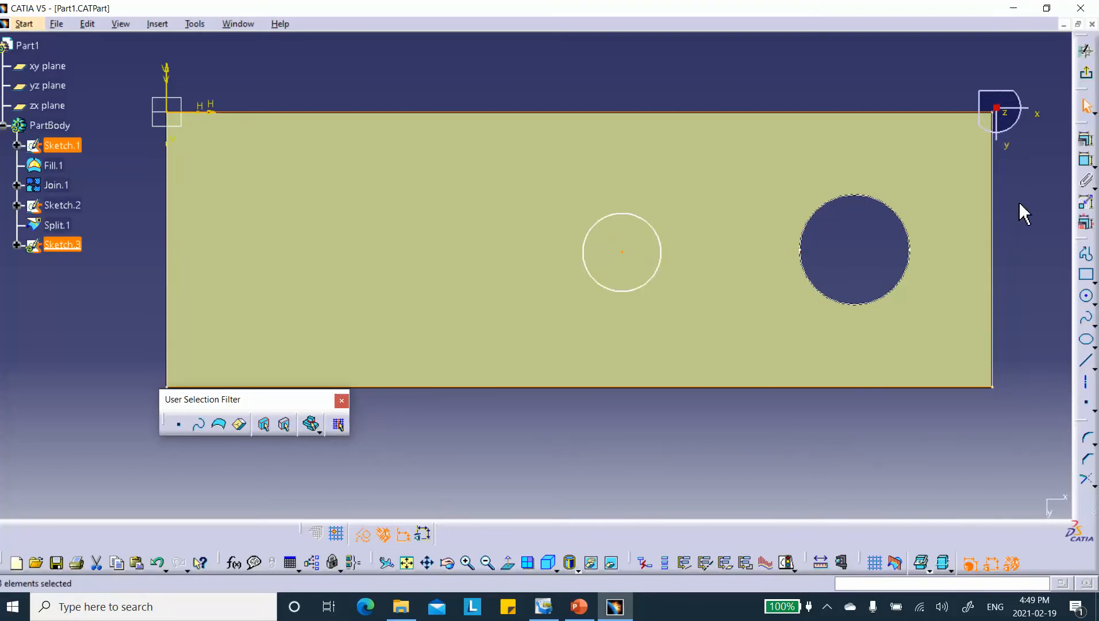
click(1086, 139)
click(896, 440)
click(976, 495)
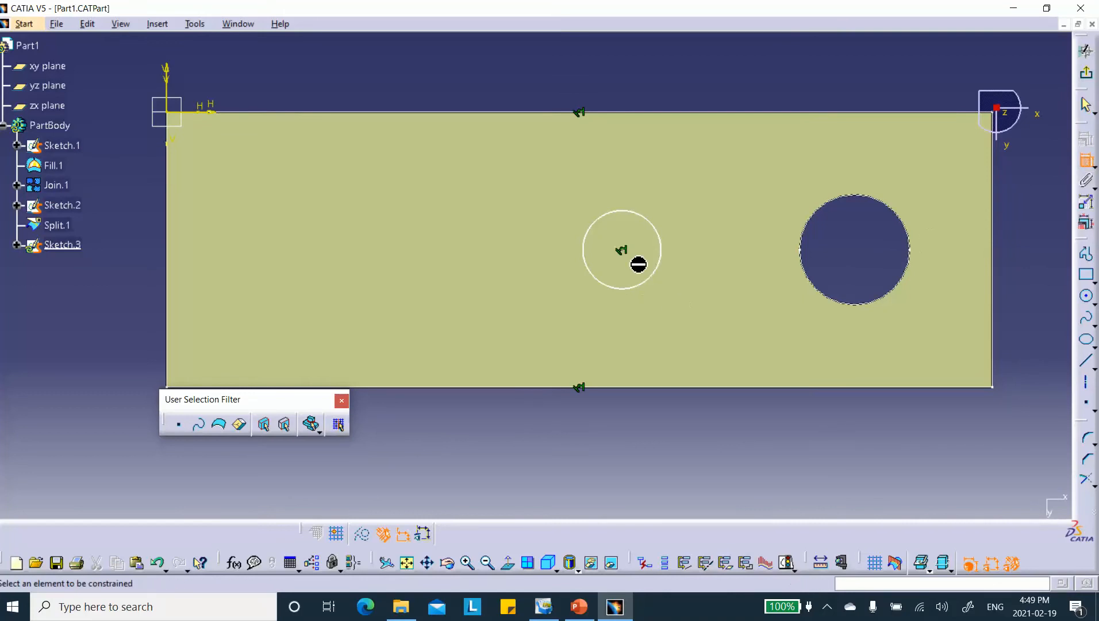
Dimension the distance from the small circle's centre to the plate's short edge nearest the existing hole and set it to 150 mm.
click(626, 253)
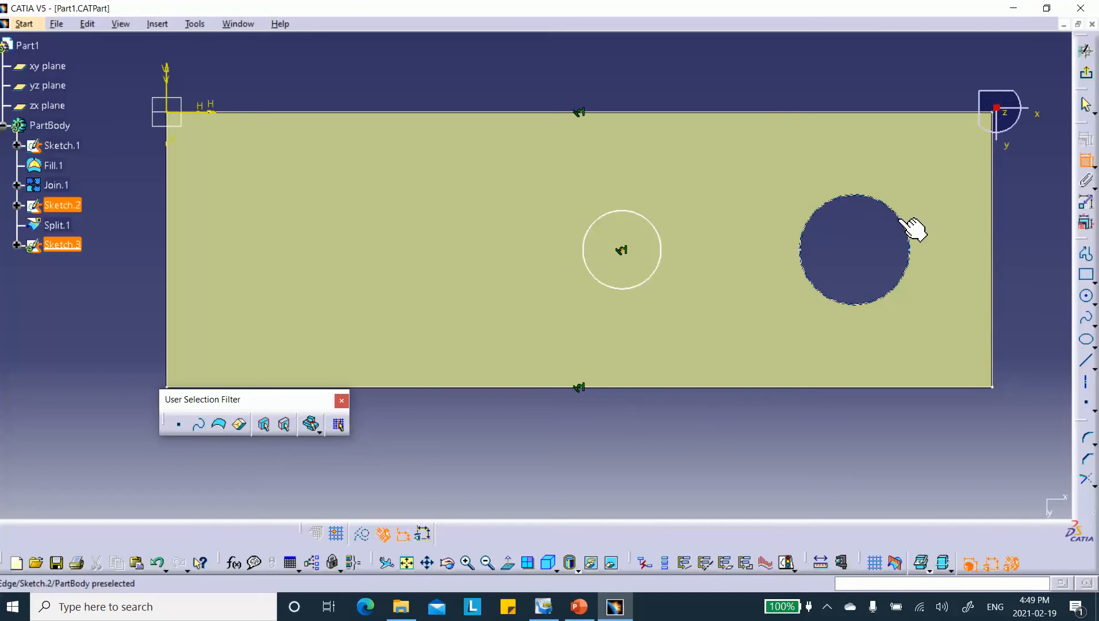
click(991, 213)
double_click(804, 424)
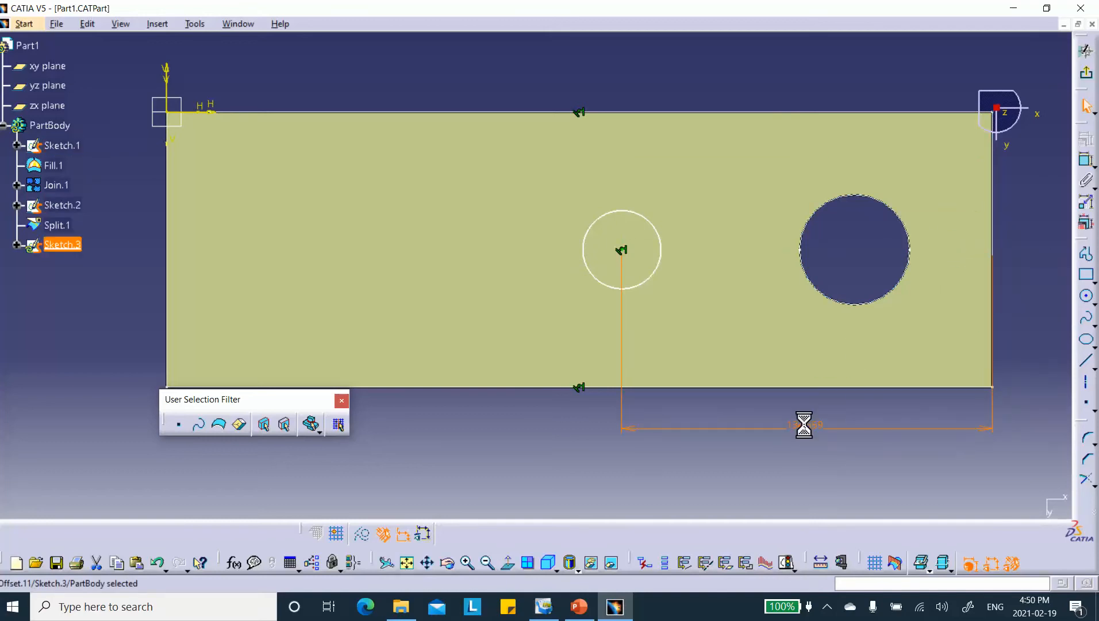
text(150)
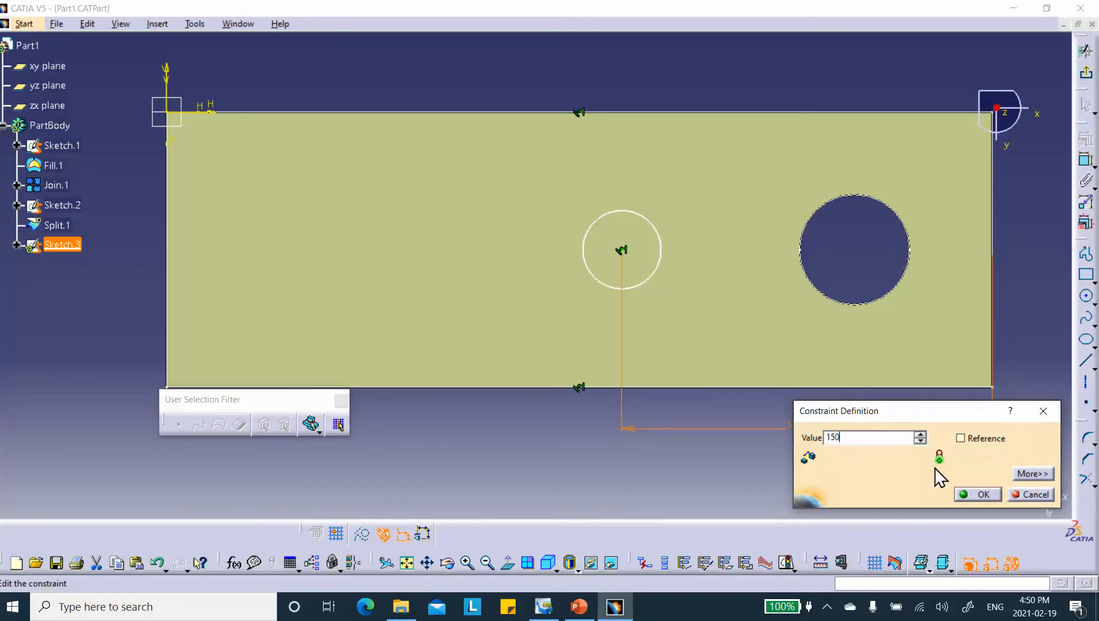
click(976, 494)
click(1047, 235)
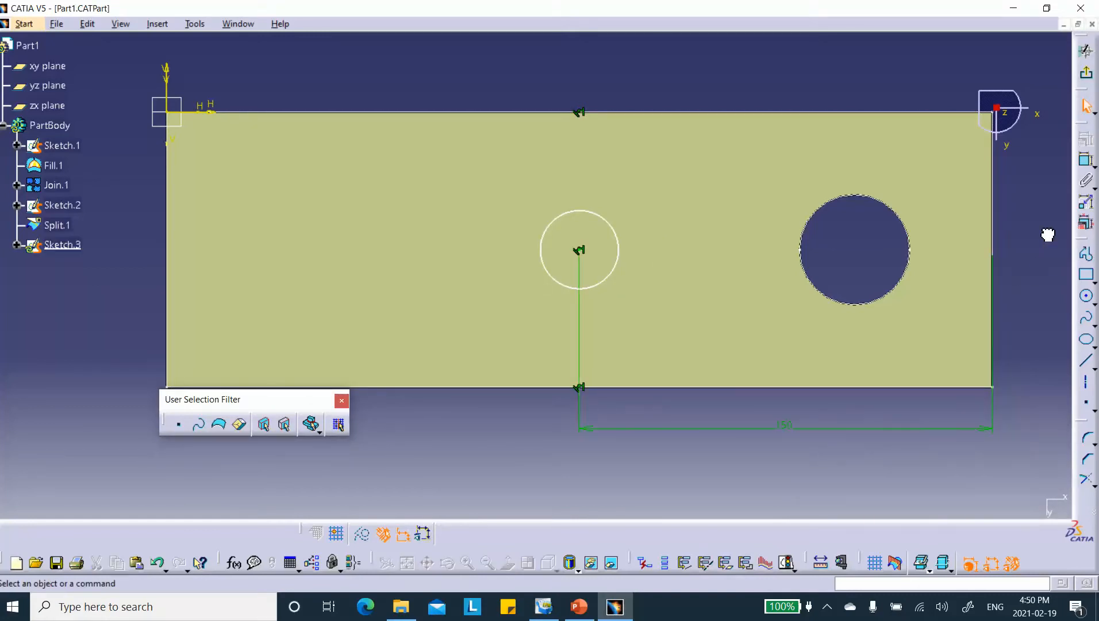
Dimension the middle circle's diameter, set it to 20 mm, and exit the sketch.
click(1086, 159)
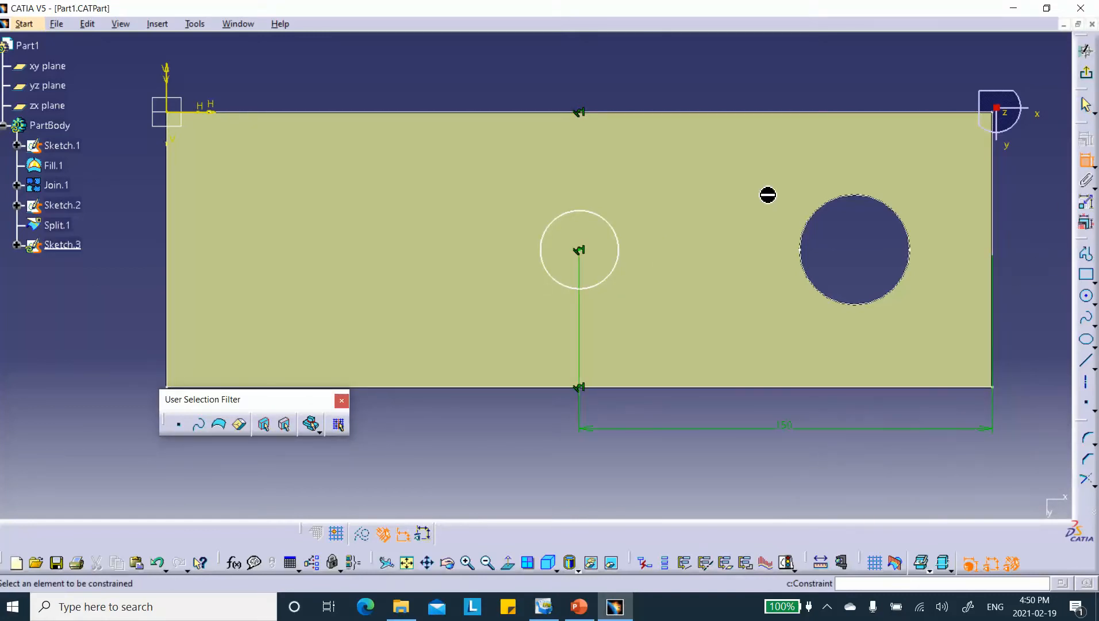
click(616, 228)
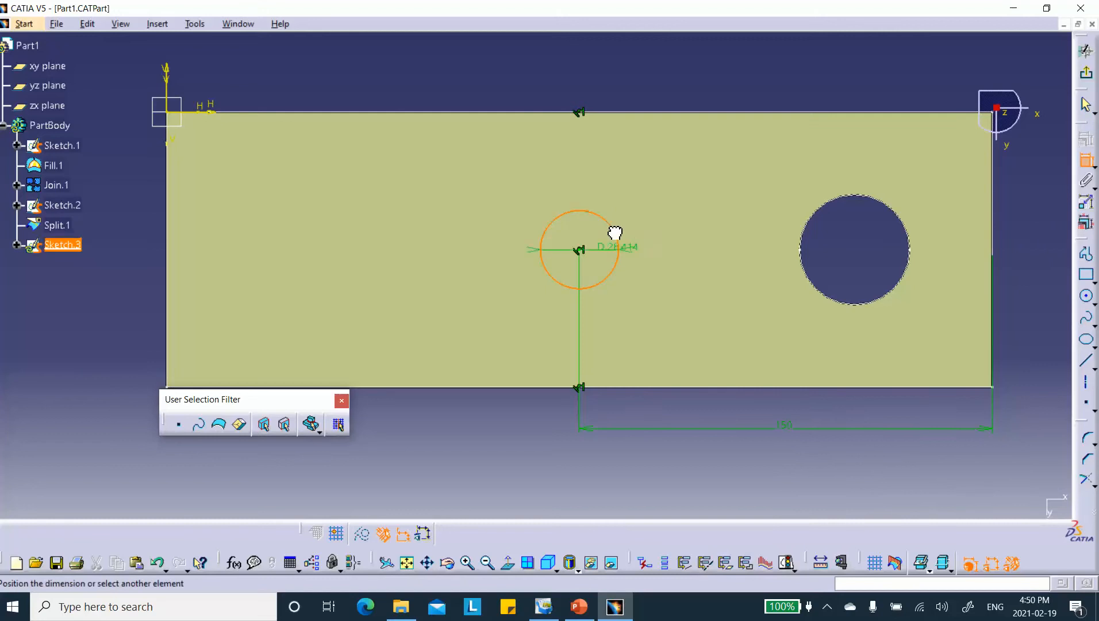
double_click(694, 97)
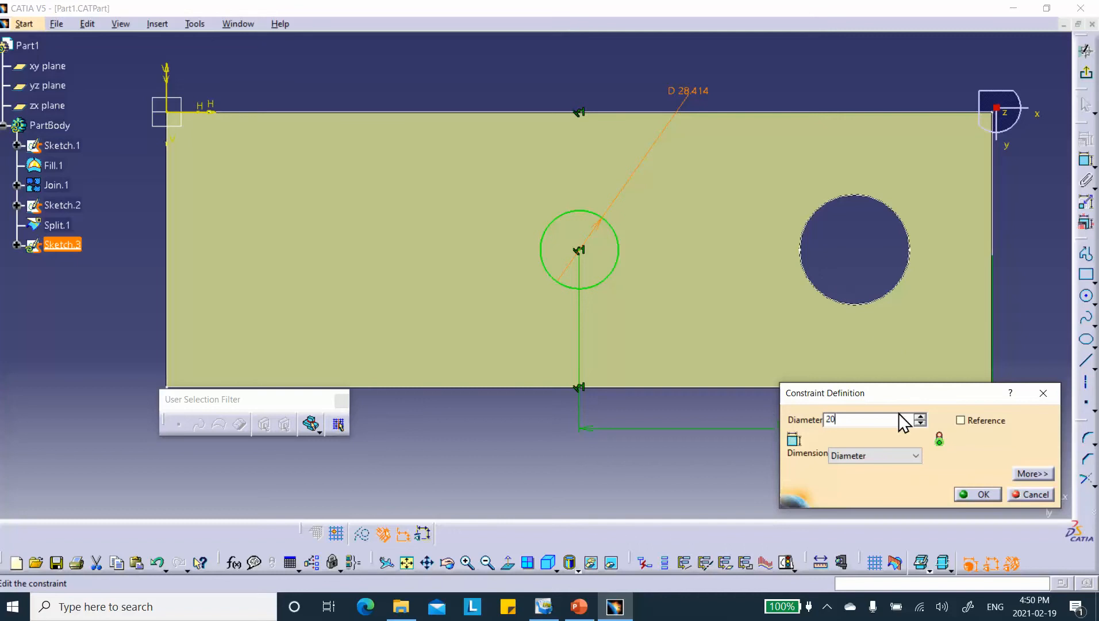
text(20)
click(977, 495)
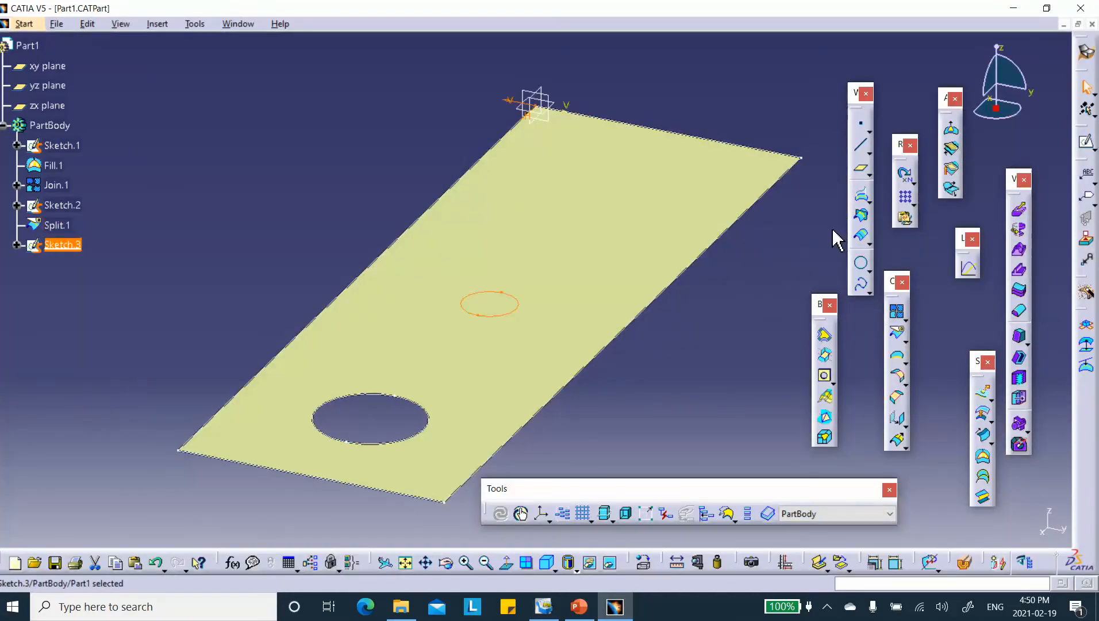
Split the plate surface with the 20 mm circle sketch as cutting element, removing the area inside the circle.
click(895, 310)
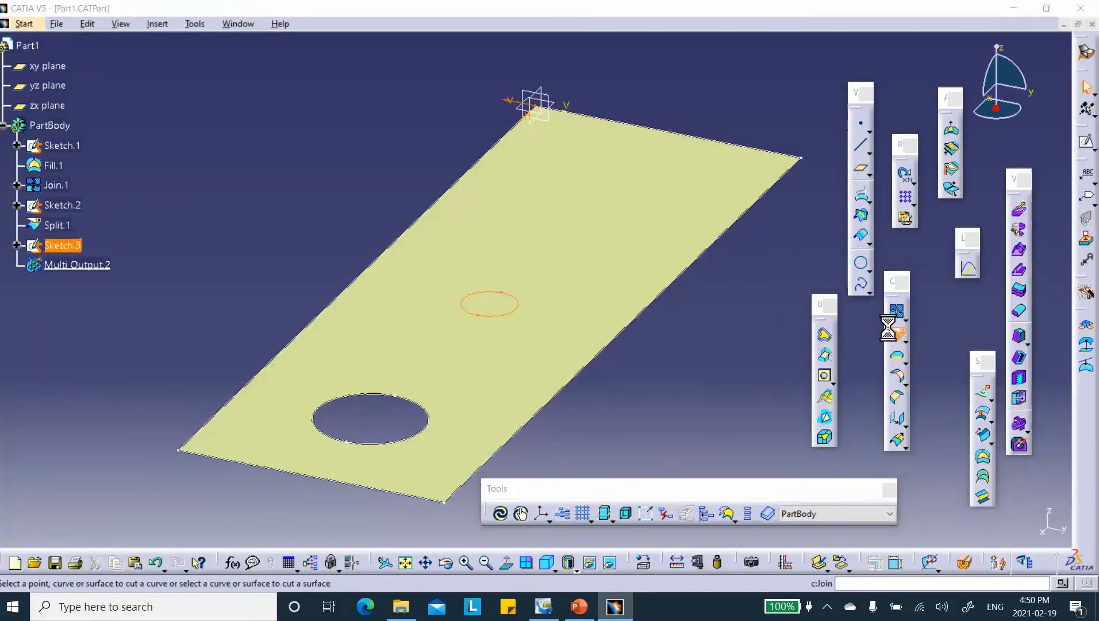
click(963, 520)
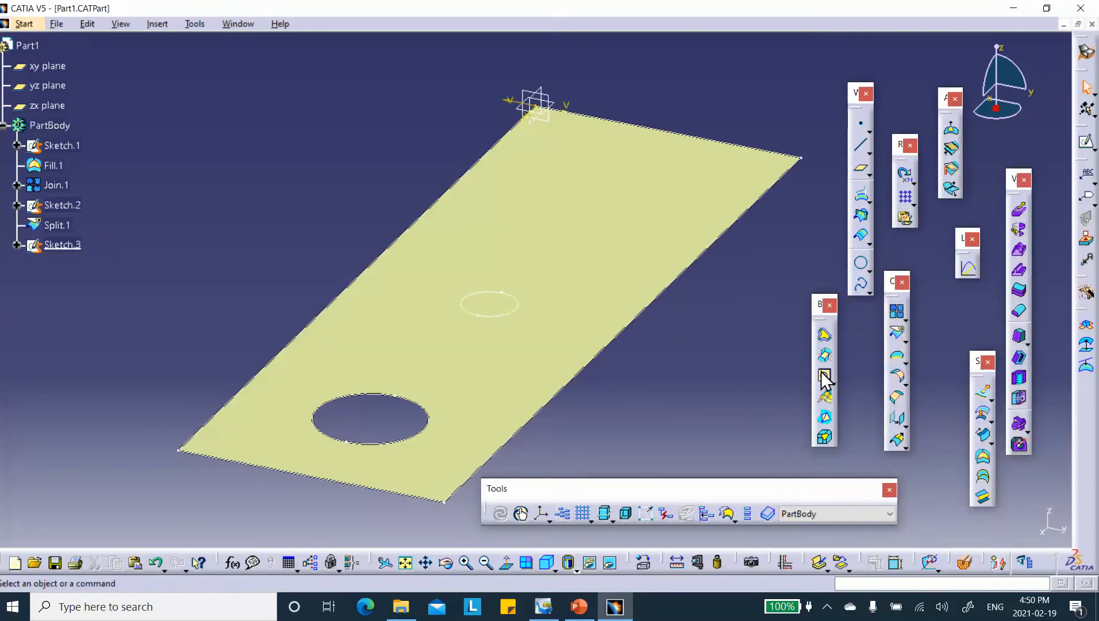
click(901, 343)
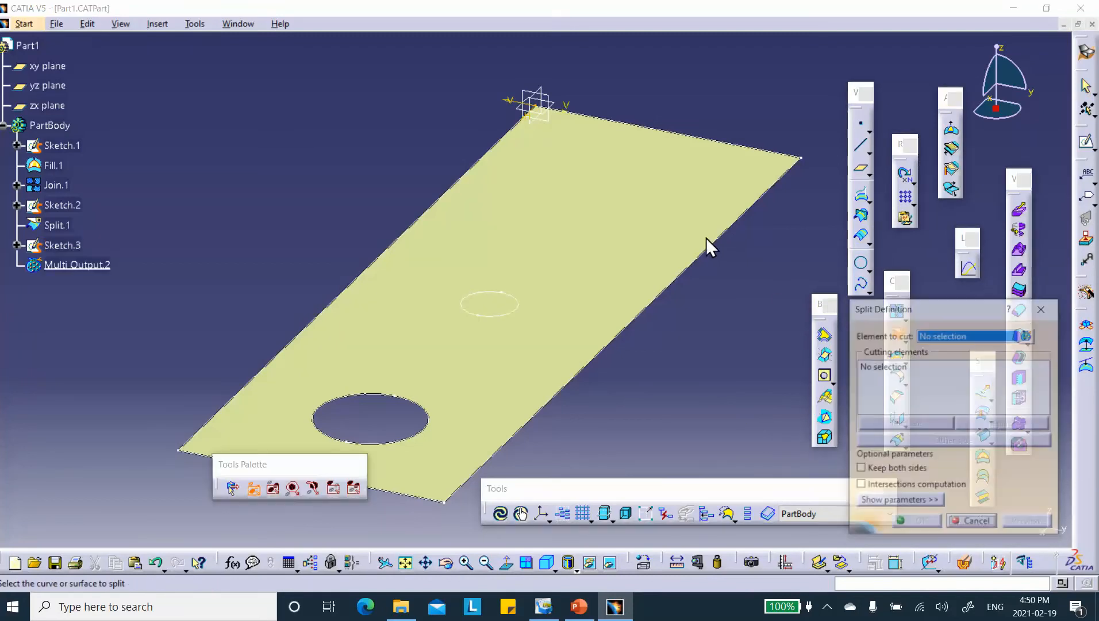
click(598, 223)
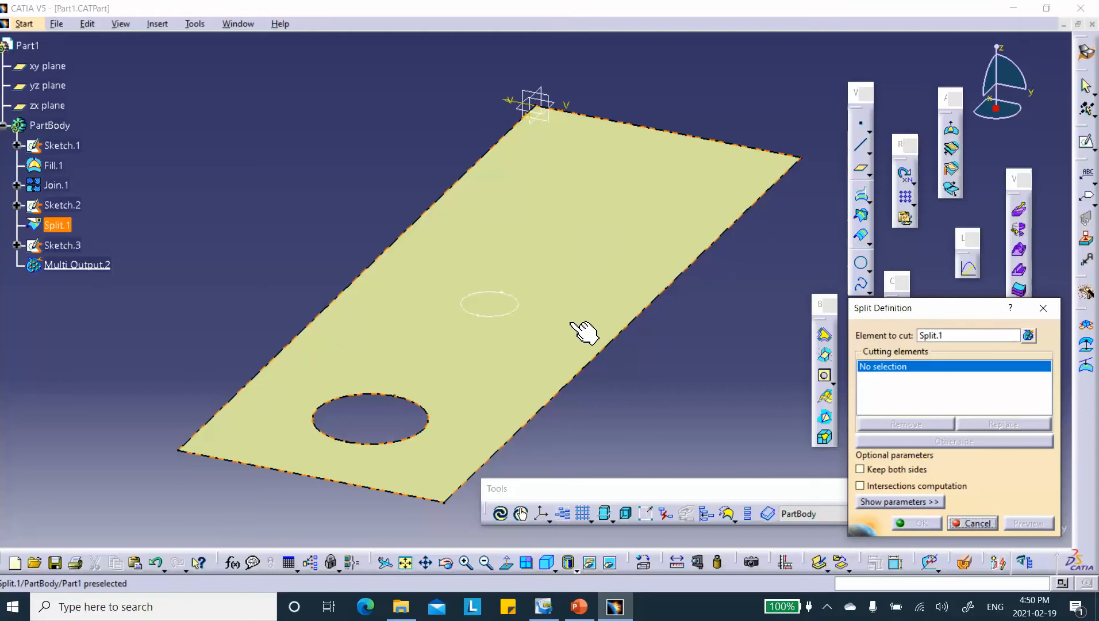
click(510, 318)
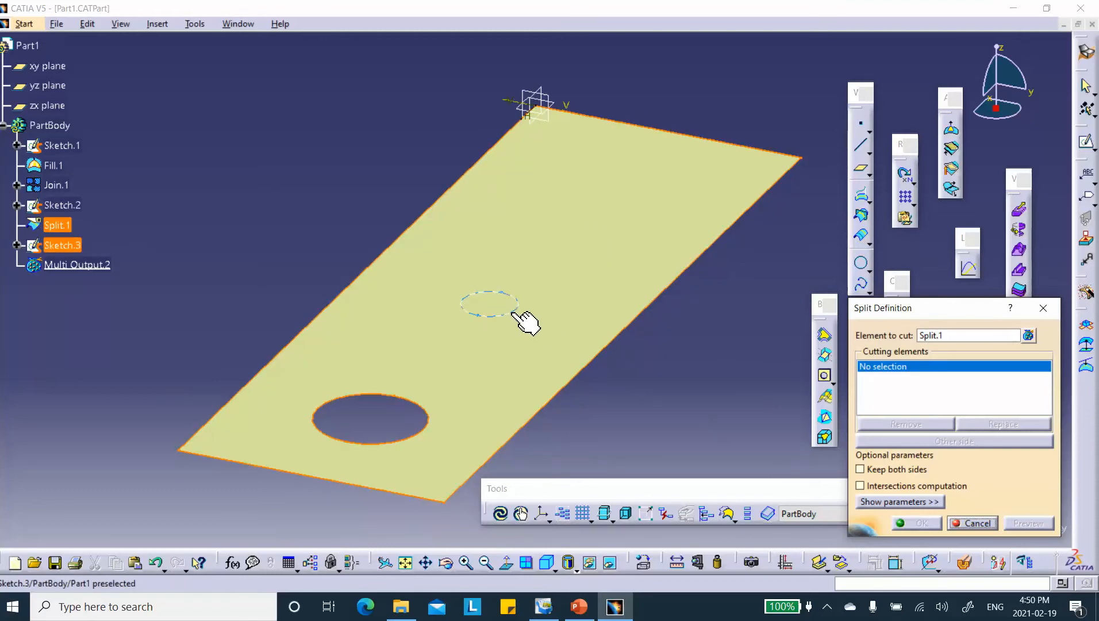
click(916, 523)
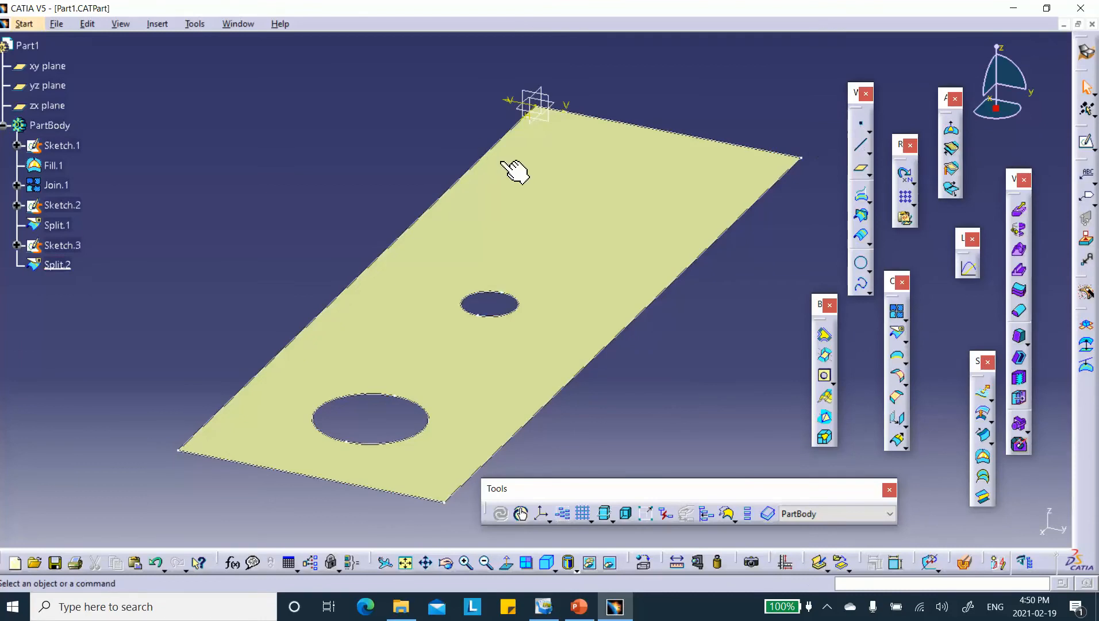
Compare the dimensions in the PowerPoint drawing with those in the smaller hole's sketch in CATIA.
click(579, 606)
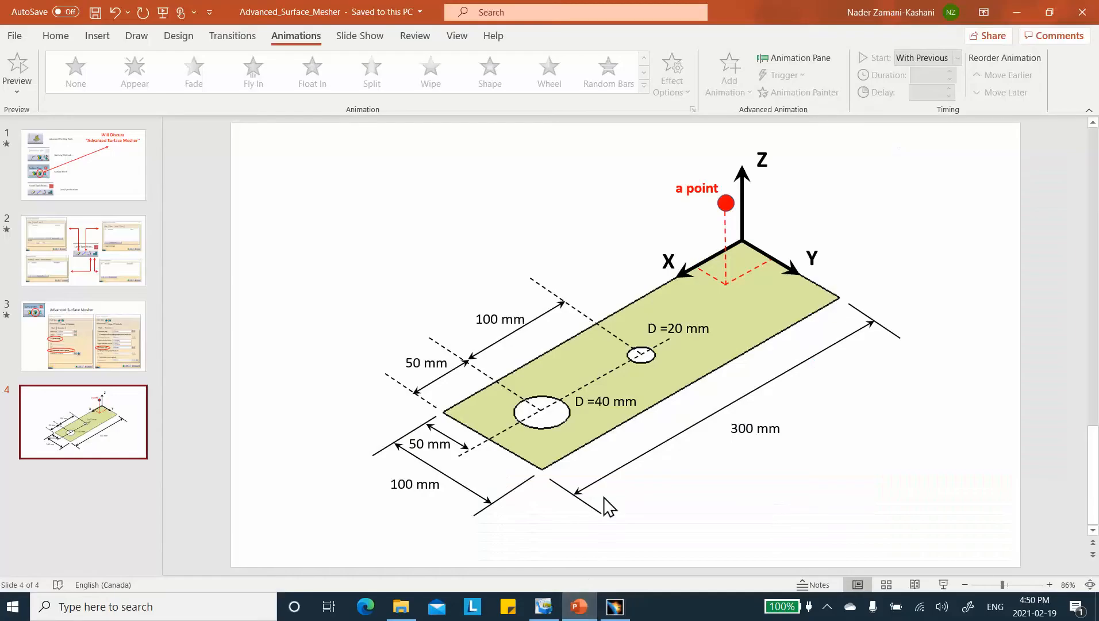
click(1021, 13)
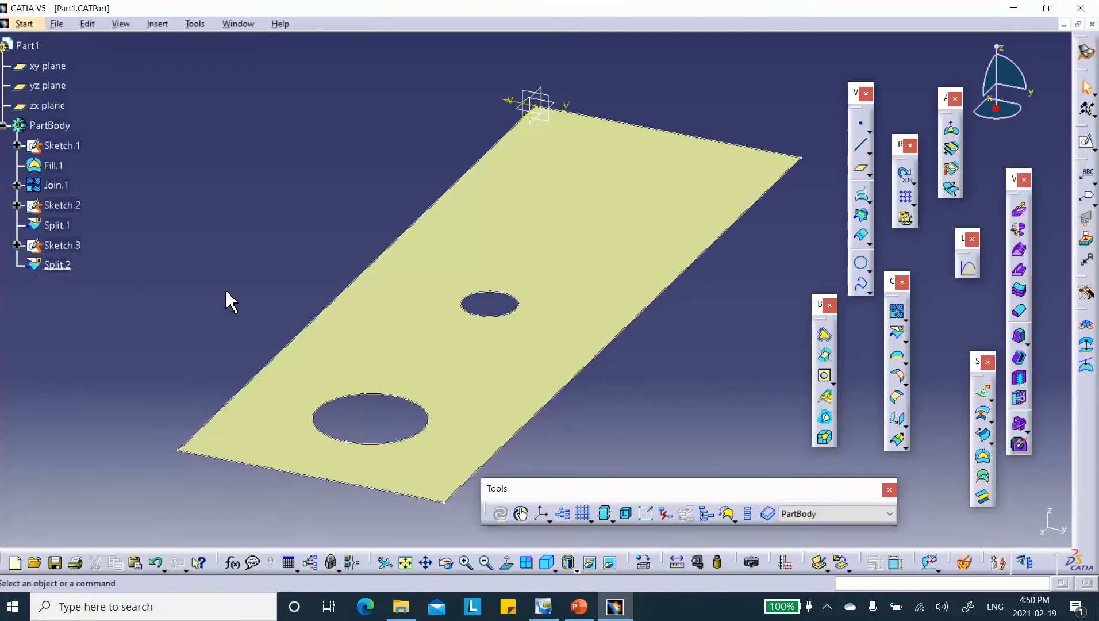
double_click(68, 245)
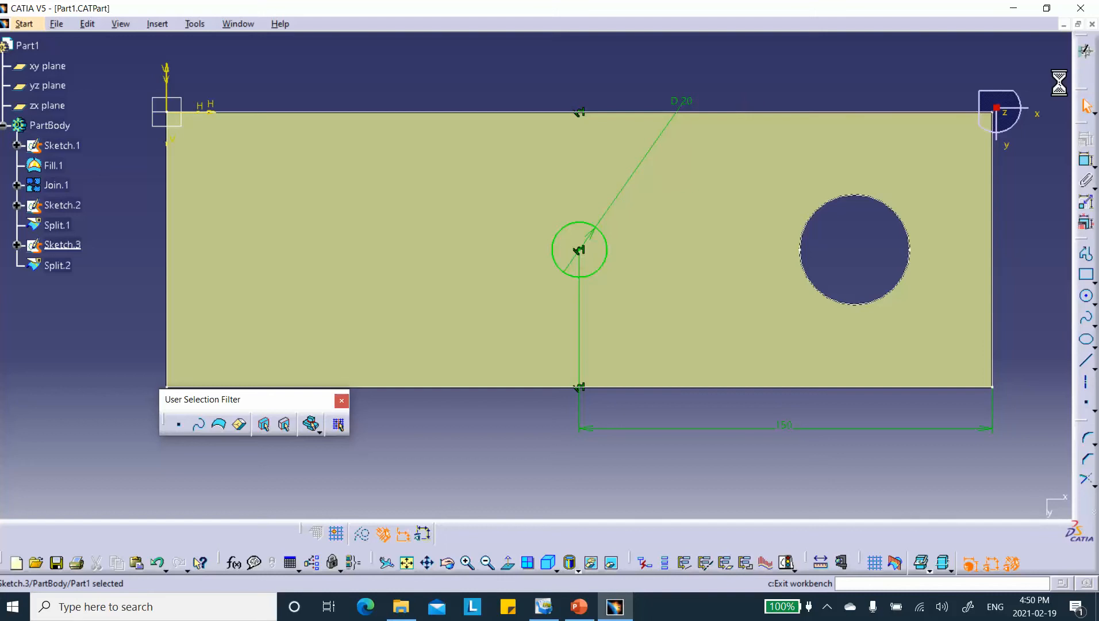
click(1085, 71)
click(758, 119)
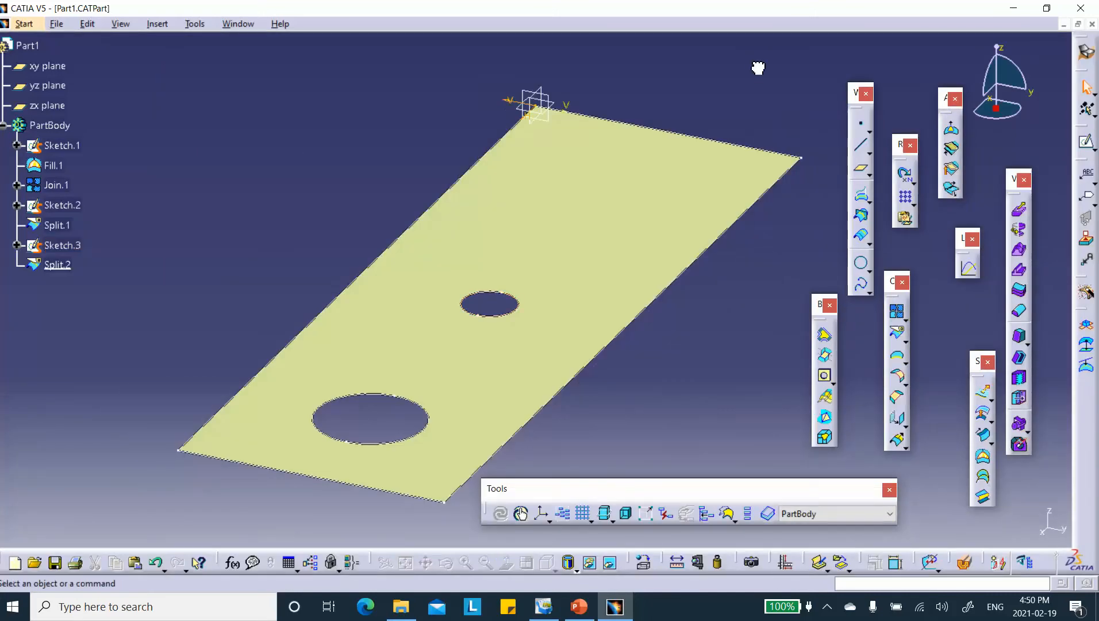
Create a point by coordinates at X 31 mm, Y 35 mm and Z 40 mm, relative to the default origin.
click(861, 126)
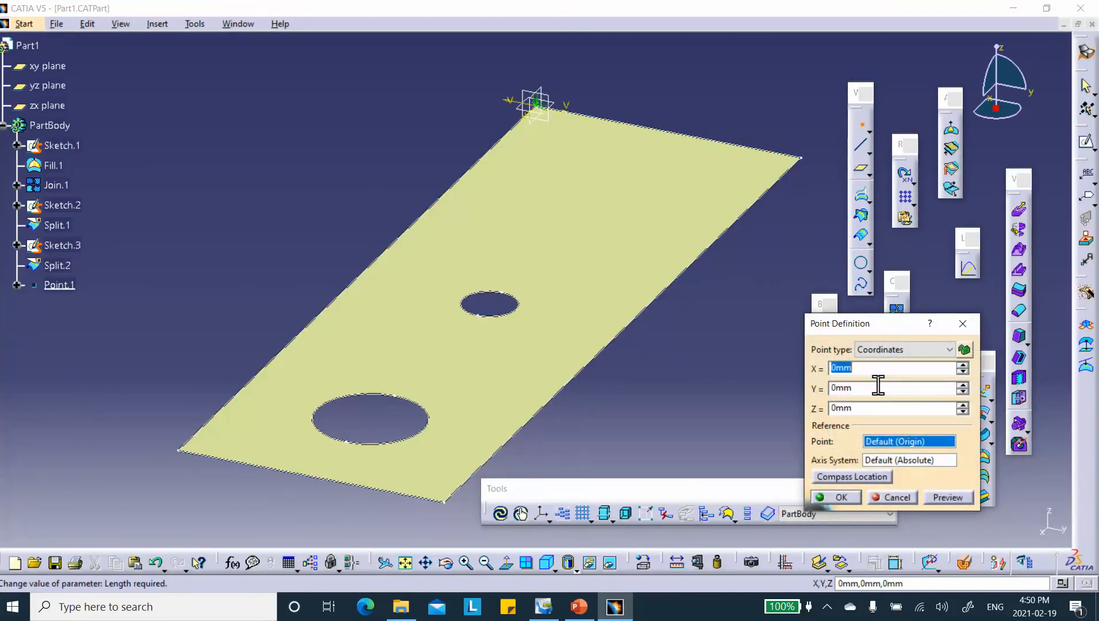
text(1mm)
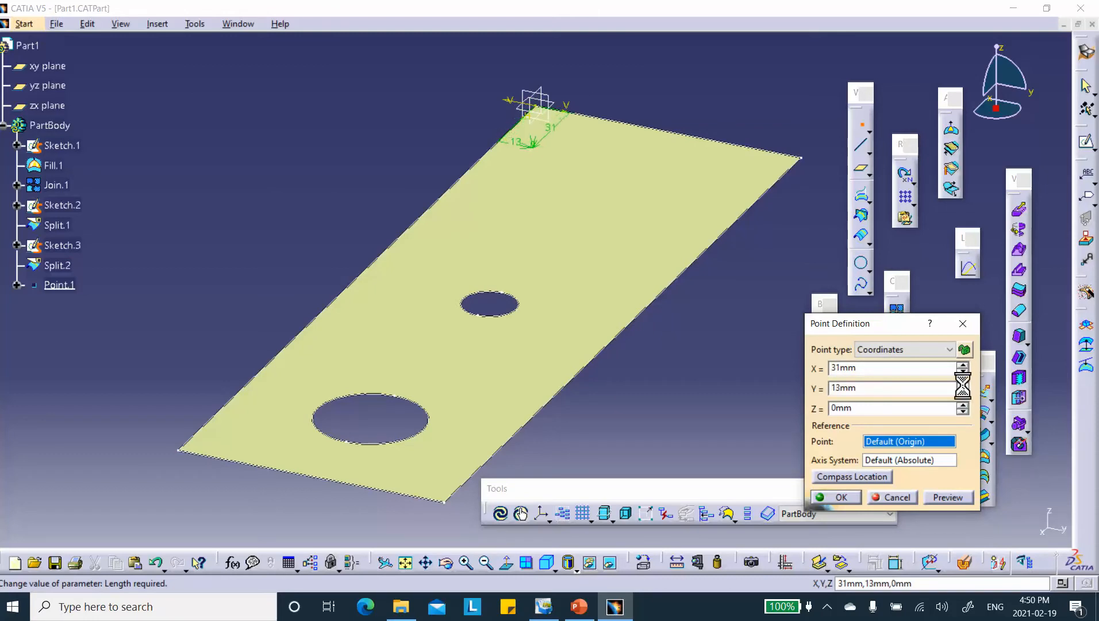
click(961, 404)
click(960, 403)
click(961, 404)
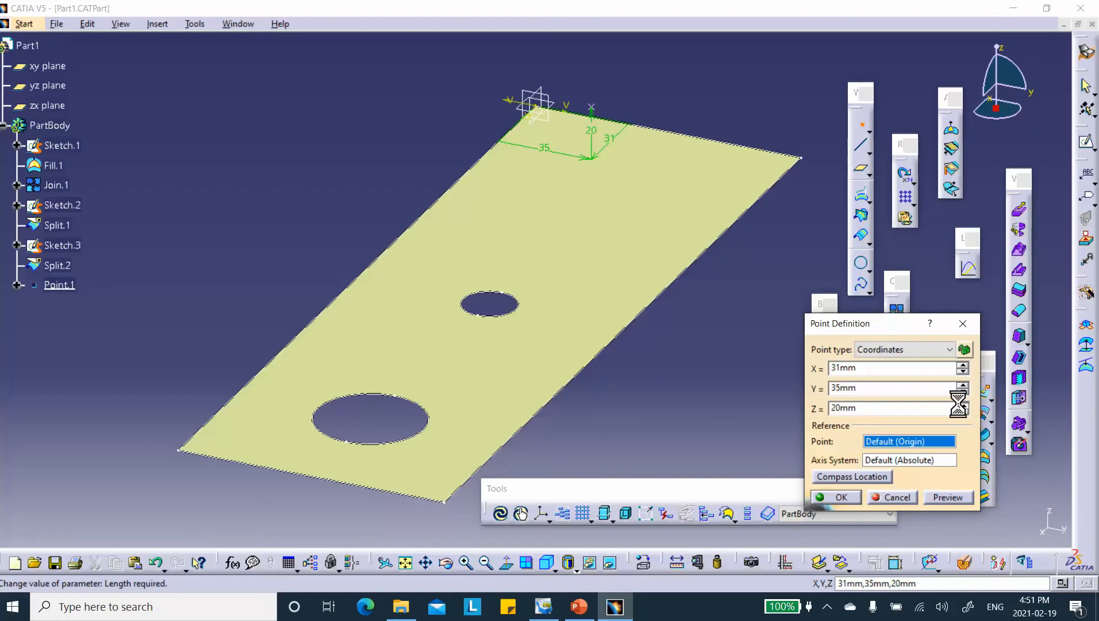
click(839, 497)
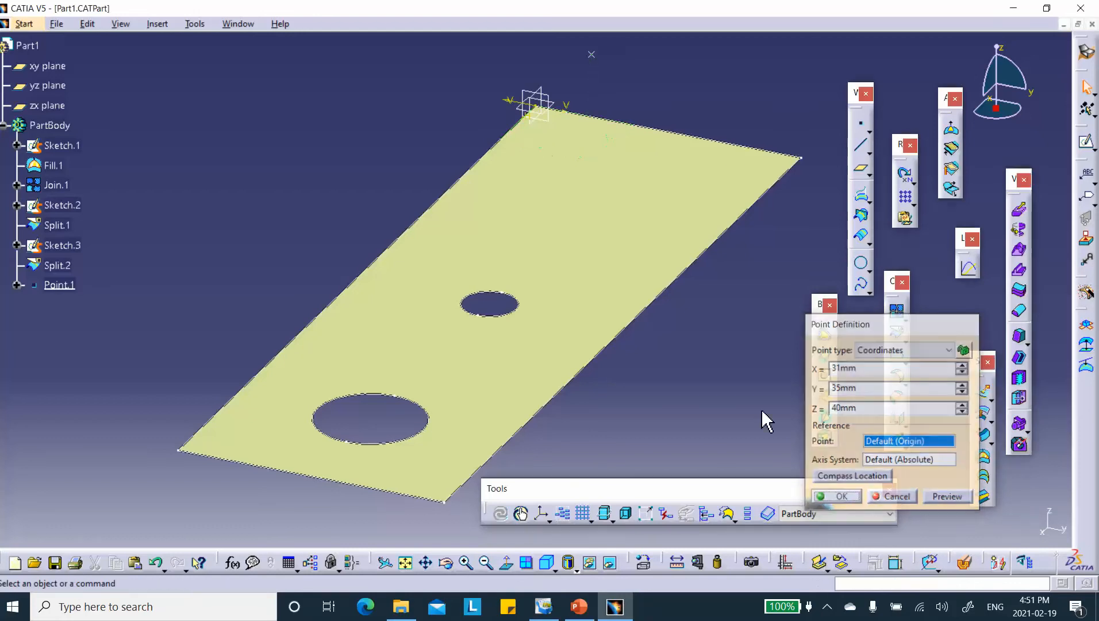
Switch to the isometric view and edit the point, raising its Z coordinate past 50 mm.
click(546, 562)
middle_drag(627, 159, 612, 178)
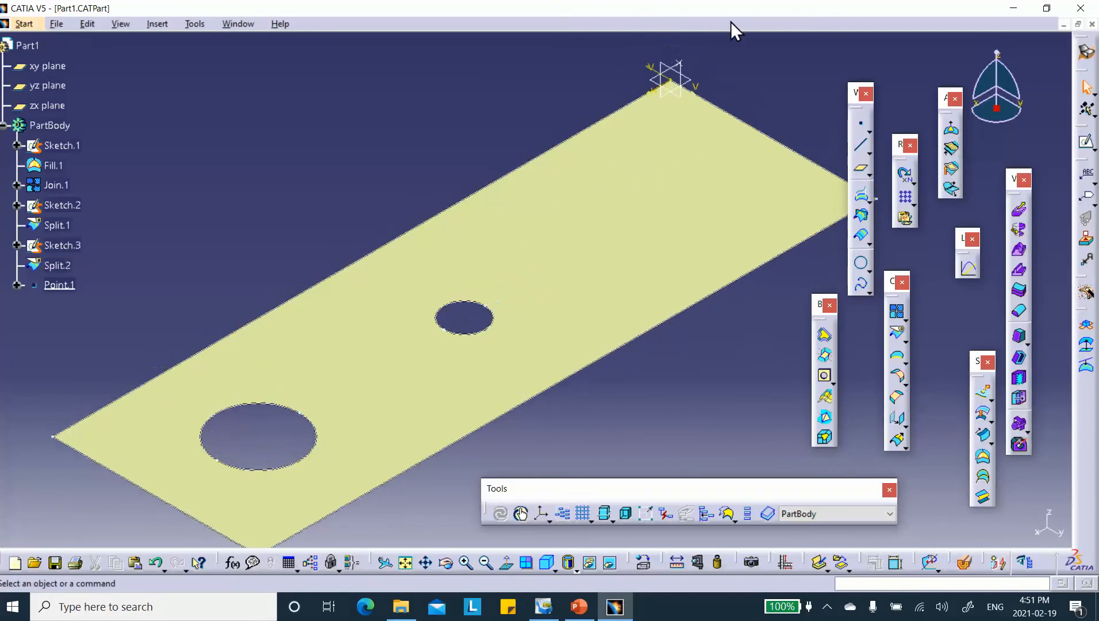
double_click(677, 72)
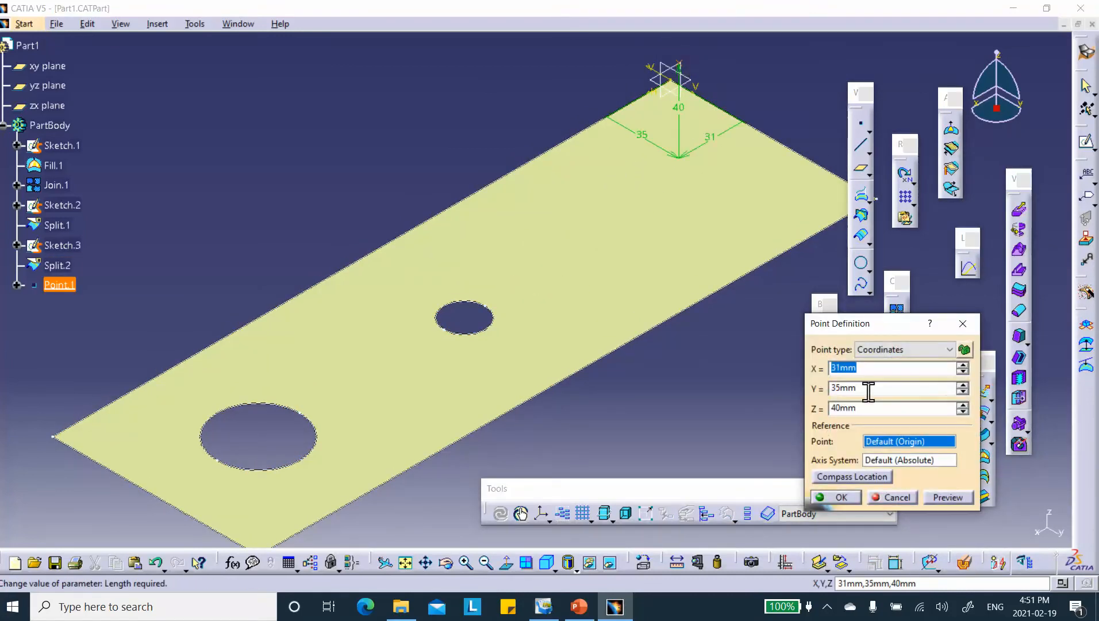
click(962, 404)
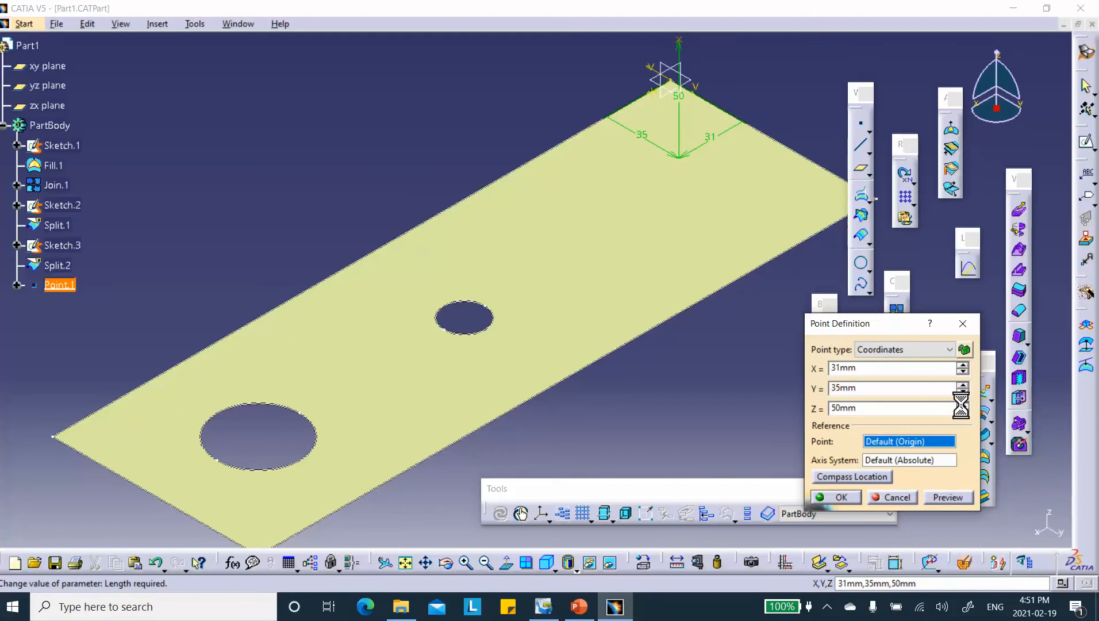
click(839, 497)
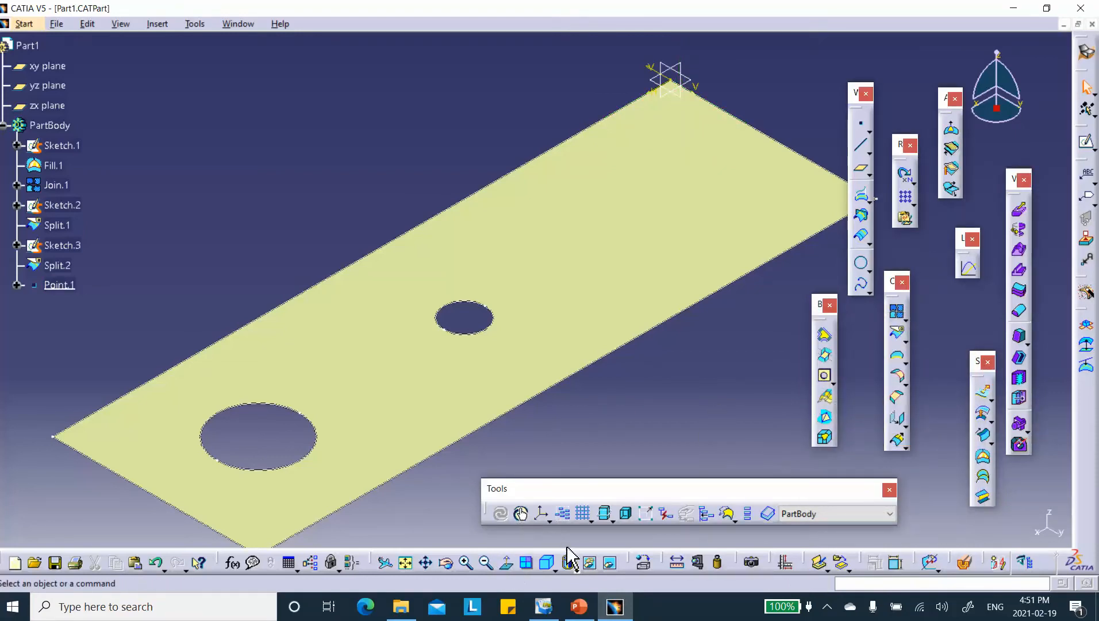
Create a standard axis system at the default origin with the Current option turned off.
click(407, 558)
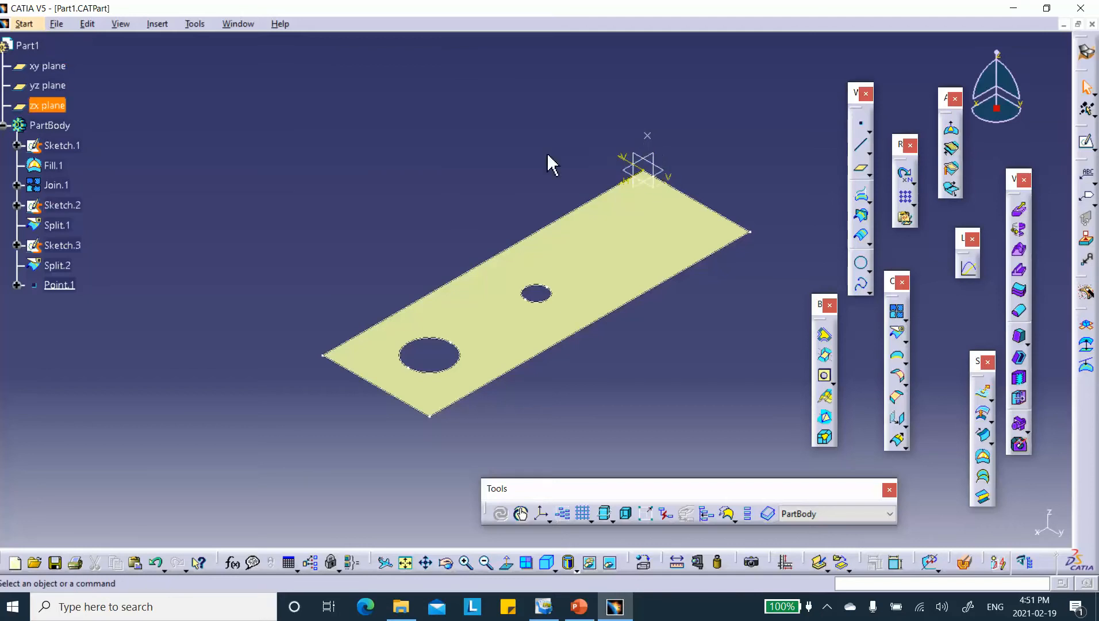
middle_drag(505, 130, 429, 145)
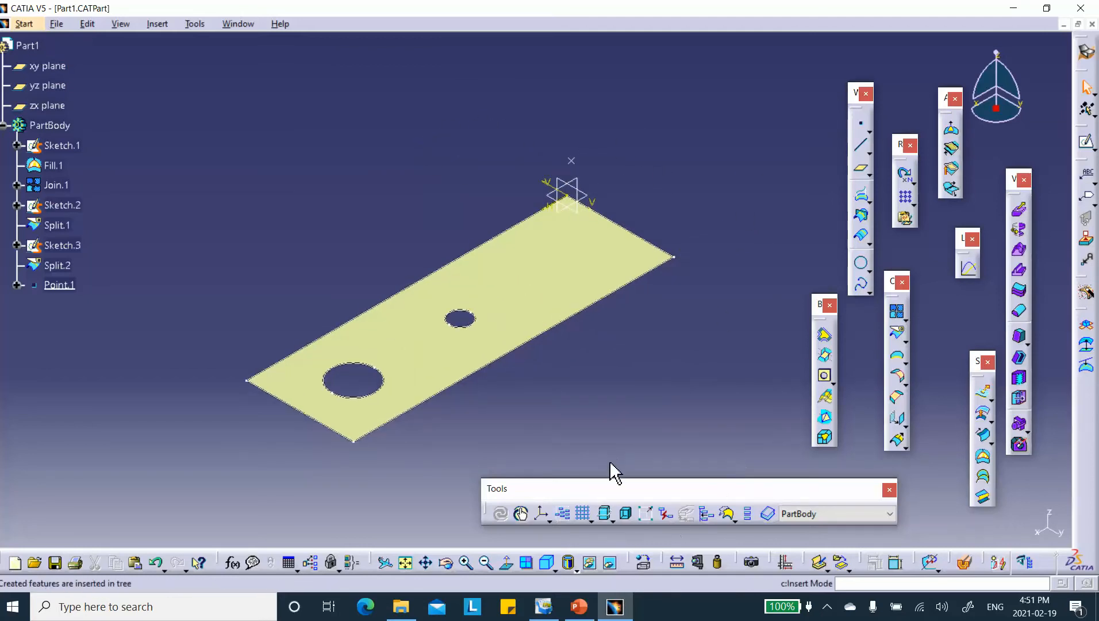
click(541, 515)
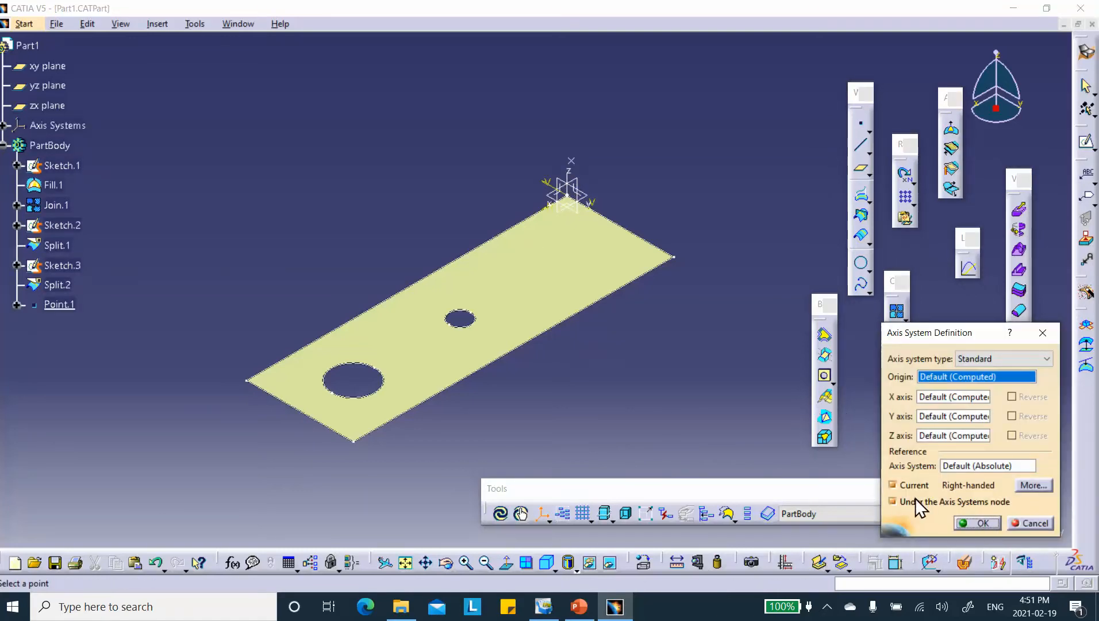
click(894, 482)
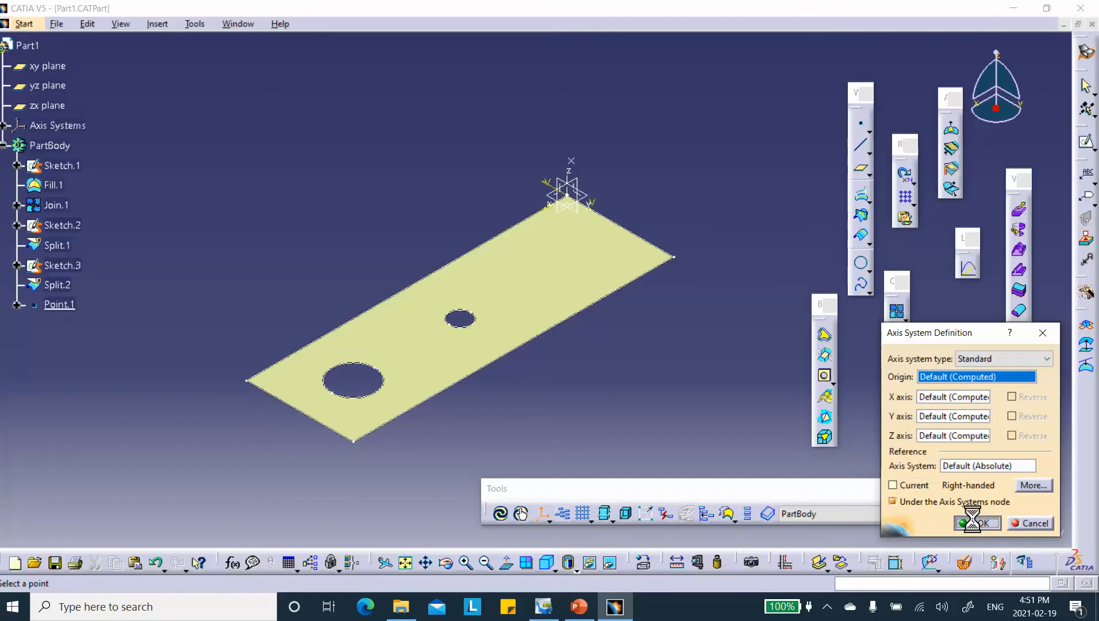
click(971, 522)
Hide the zx and xy reference planes at the plate's corner.
ctrl+middle_drag(691, 343, 629, 178)
right_click(593, 133)
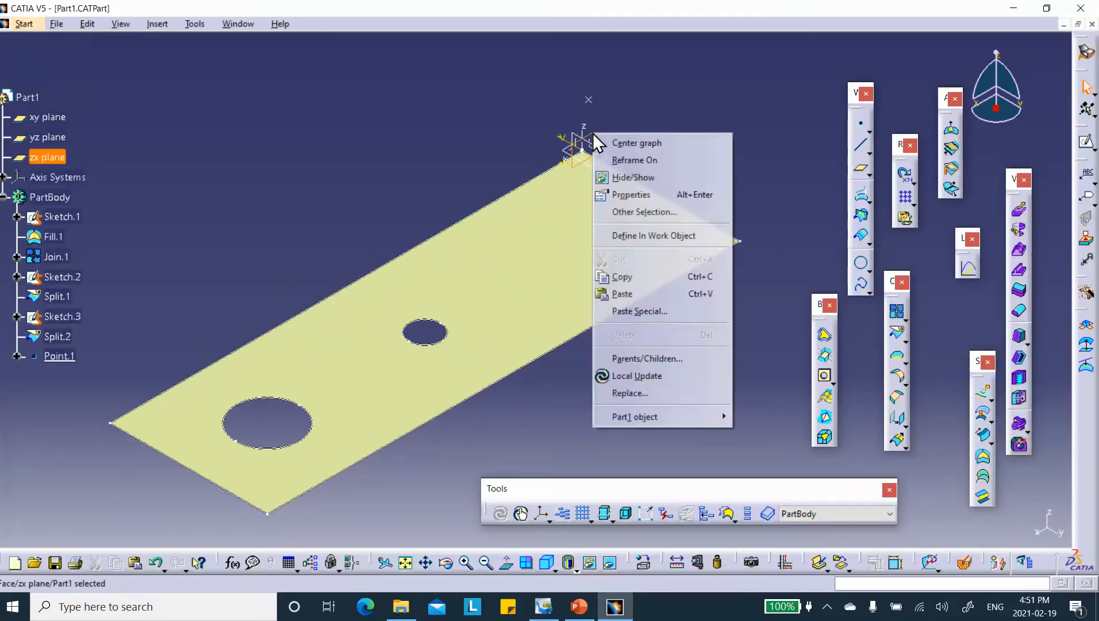
click(628, 174)
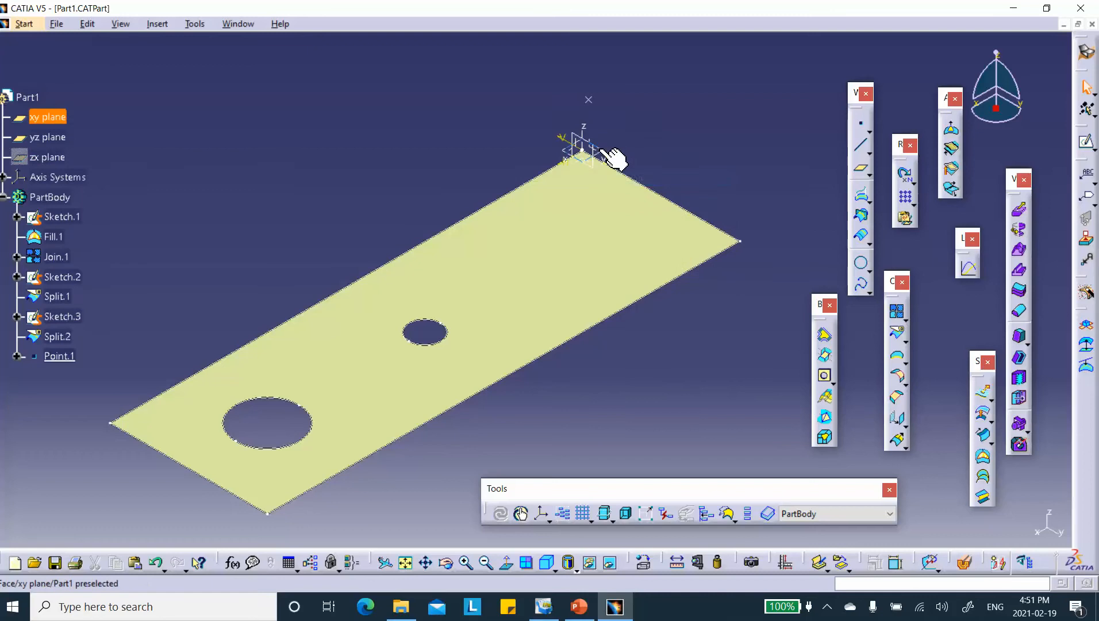
right_click(599, 154)
click(626, 195)
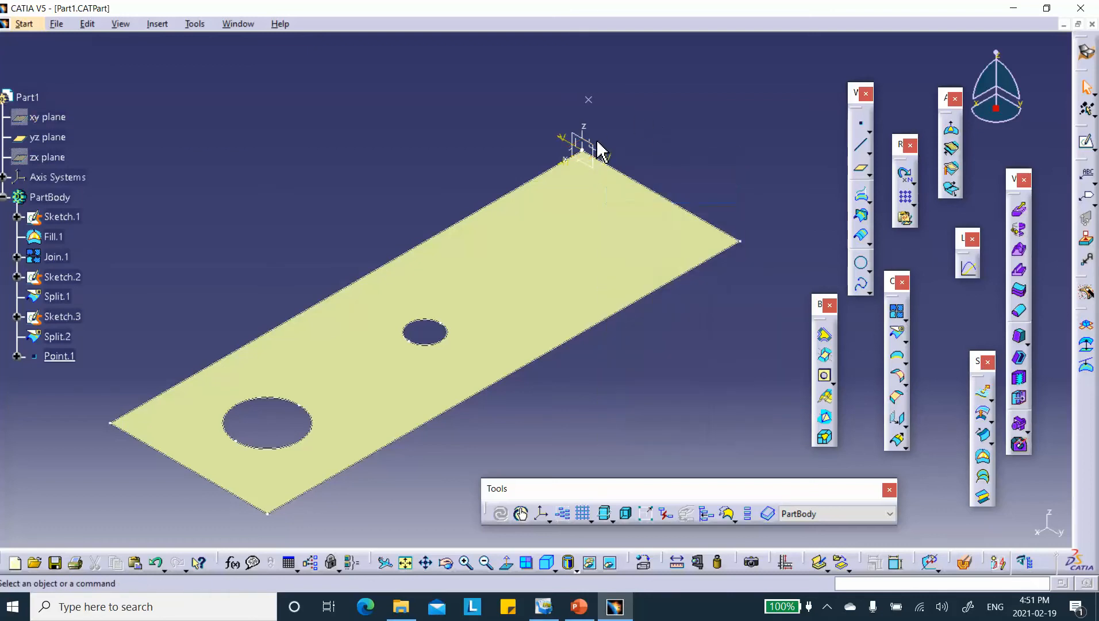
Hide the absolute axis of Sketch.2 at the plate's corner.
right_click(590, 141)
click(675, 104)
right_click(574, 144)
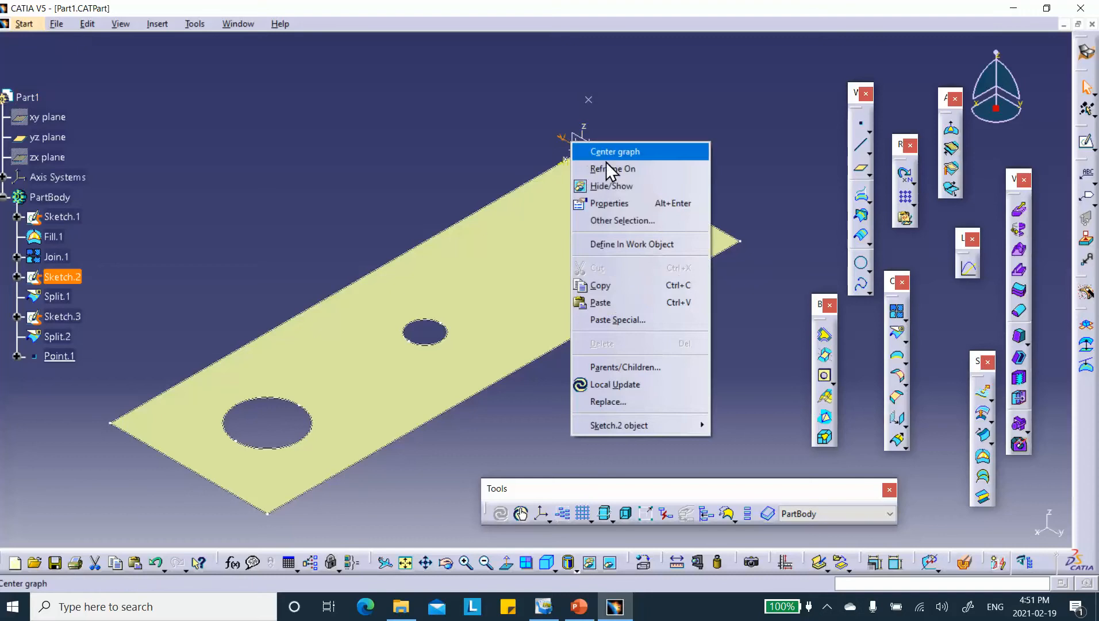
click(608, 185)
right_click(604, 145)
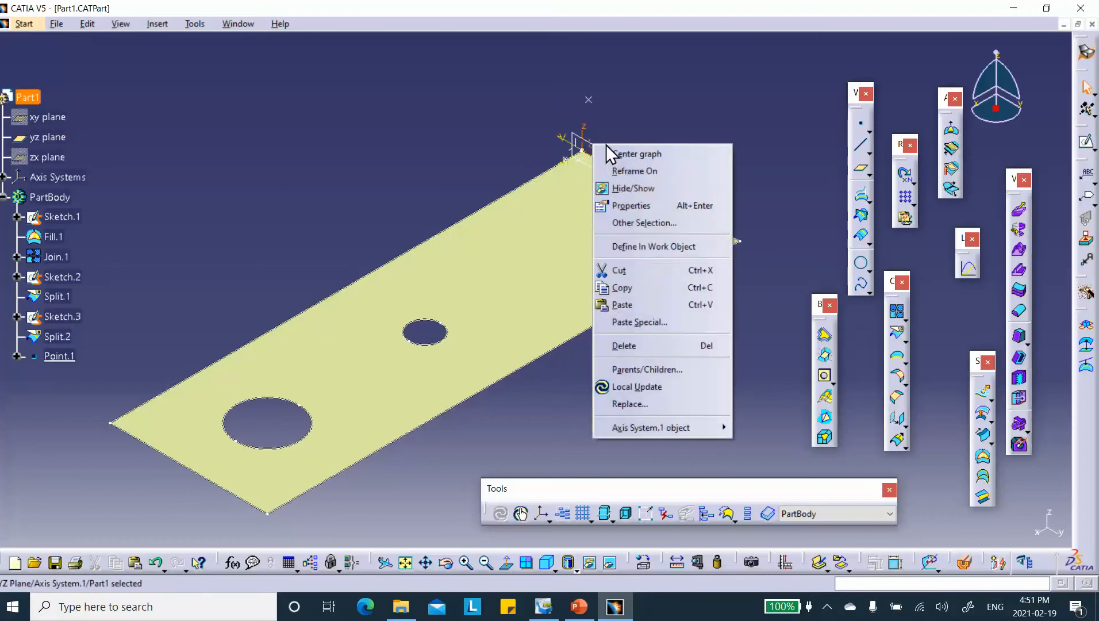
click(633, 184)
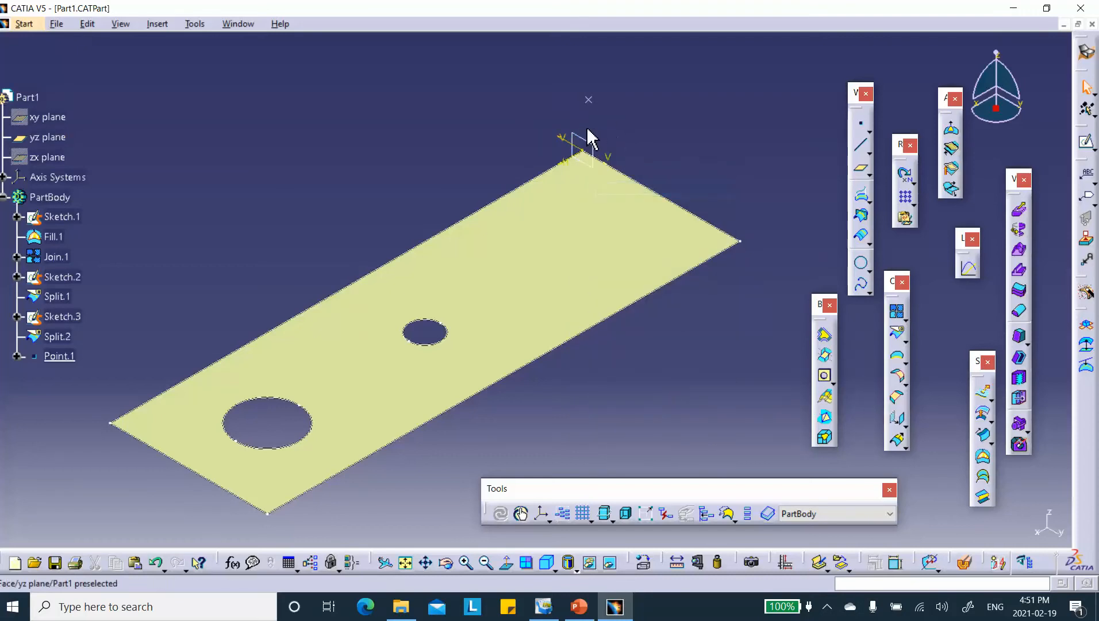
click(155, 562)
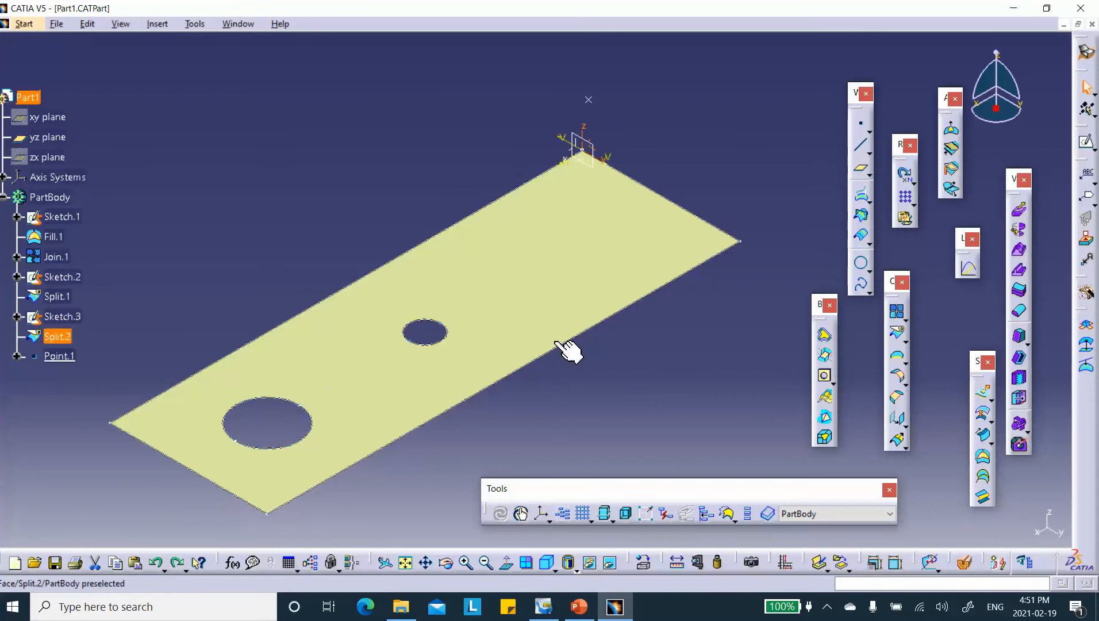
Hide the remaining sketch axes and the yz plane at the plate's corner, keeping the axis system shown.
right_click(565, 139)
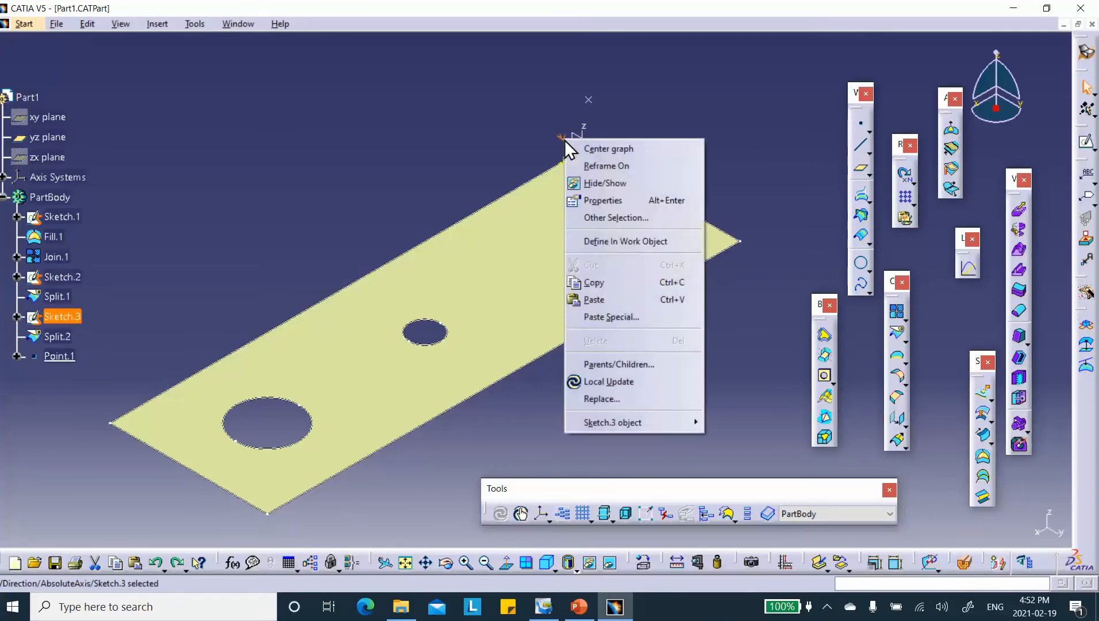
click(593, 183)
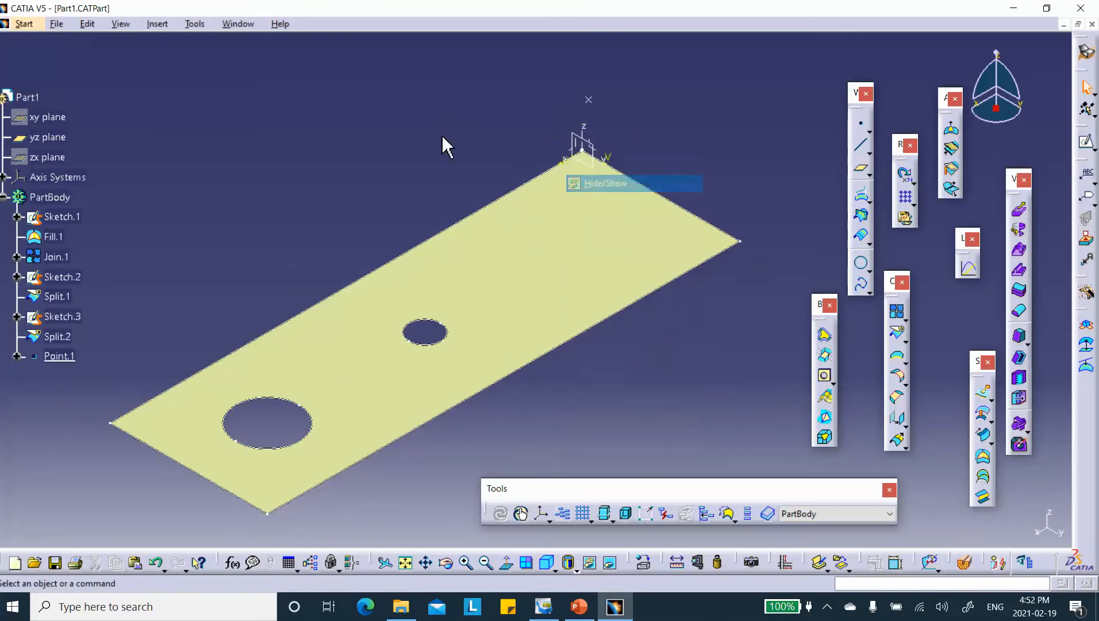
right_click(609, 157)
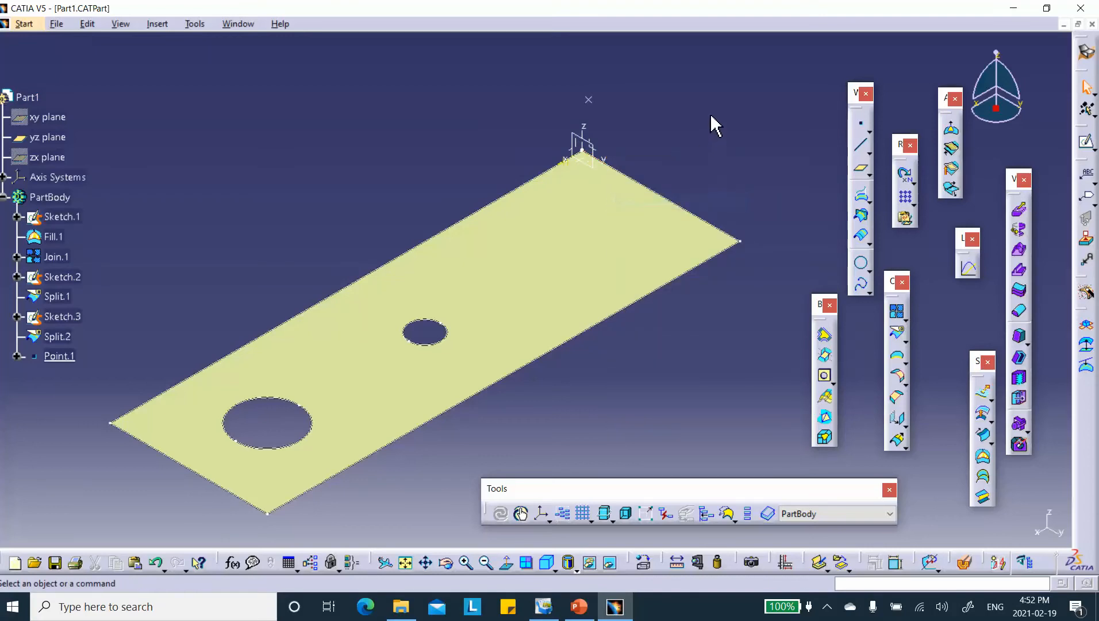
right_click(578, 137)
click(609, 177)
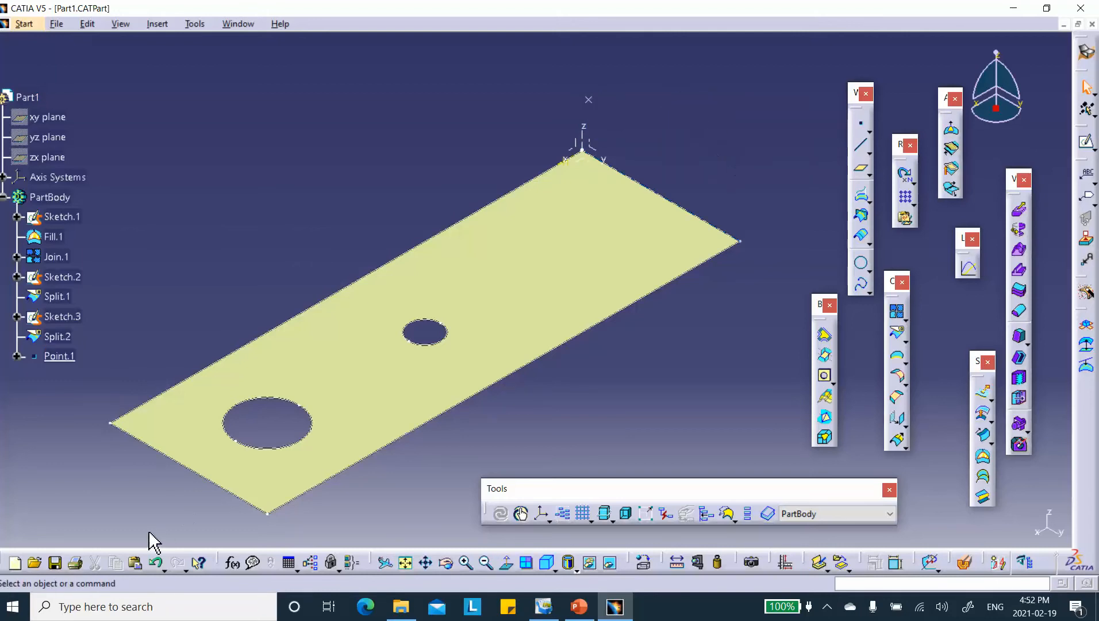
Switch to the Advanced Meshing Tools workbench and create a Static Analysis case for the part.
click(54, 563)
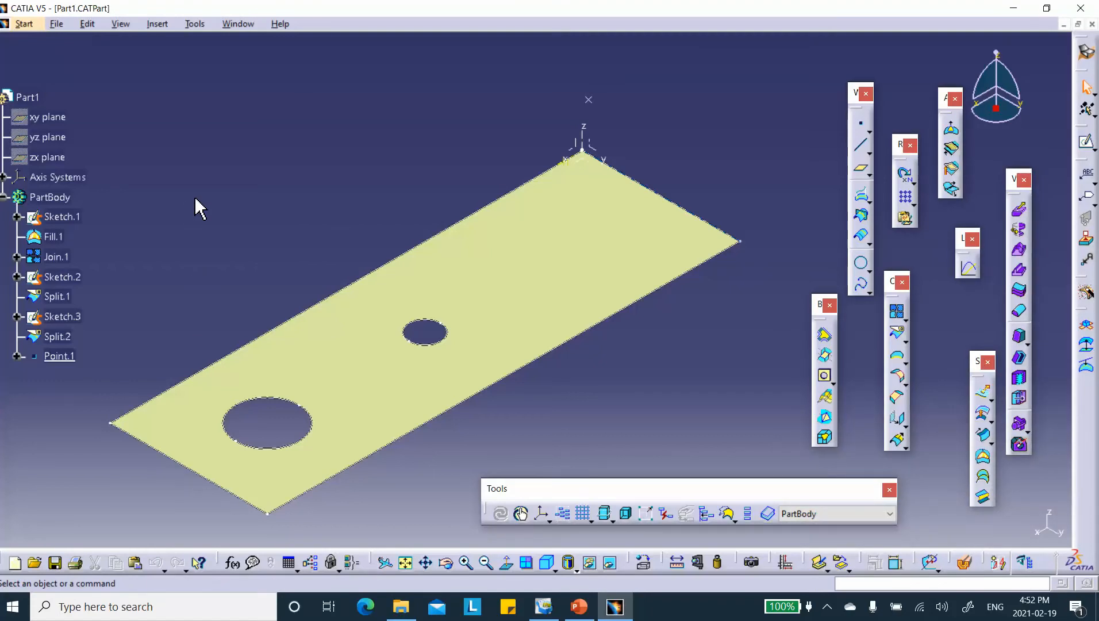
click(1086, 53)
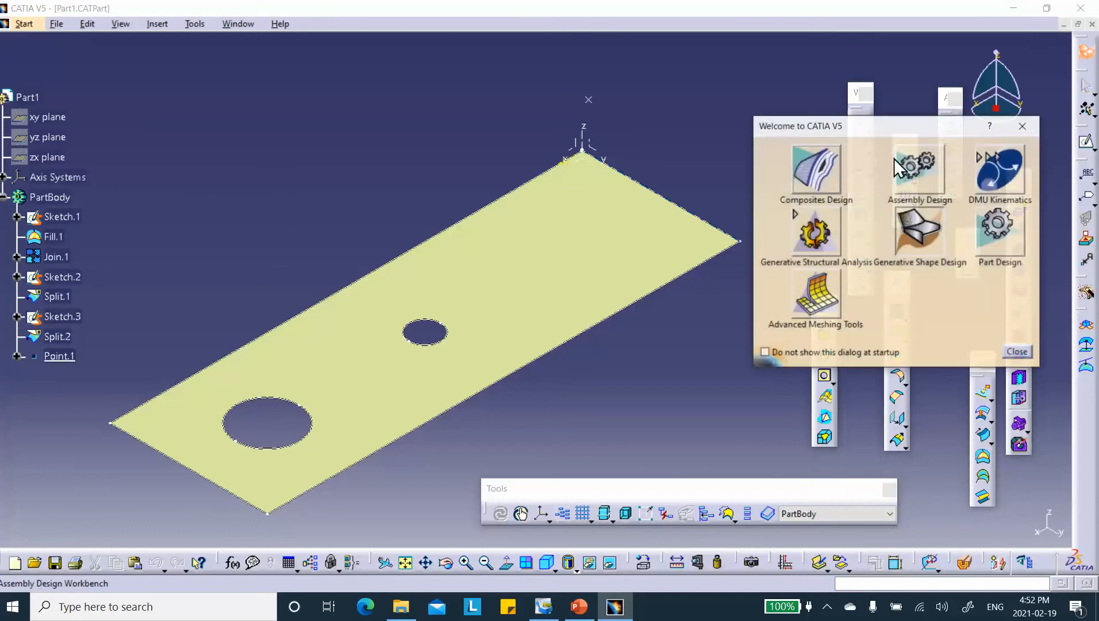
click(817, 296)
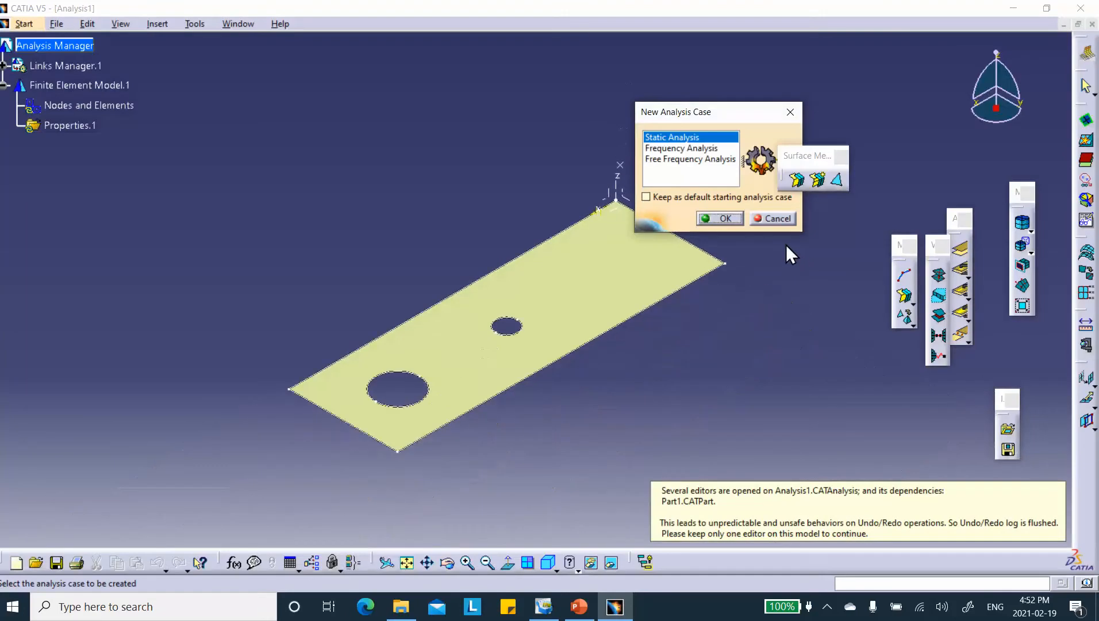
click(725, 218)
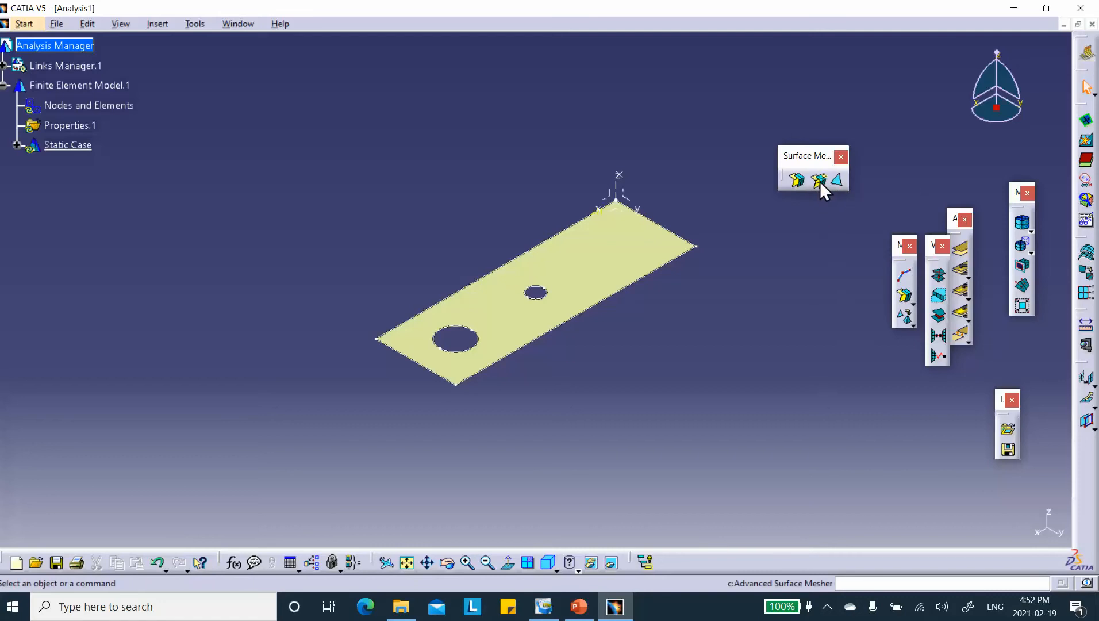
Apply the Advanced Surface Mesher to the plate and consult the PowerPoint slide about its global parameters before returning to CATIA.
click(819, 181)
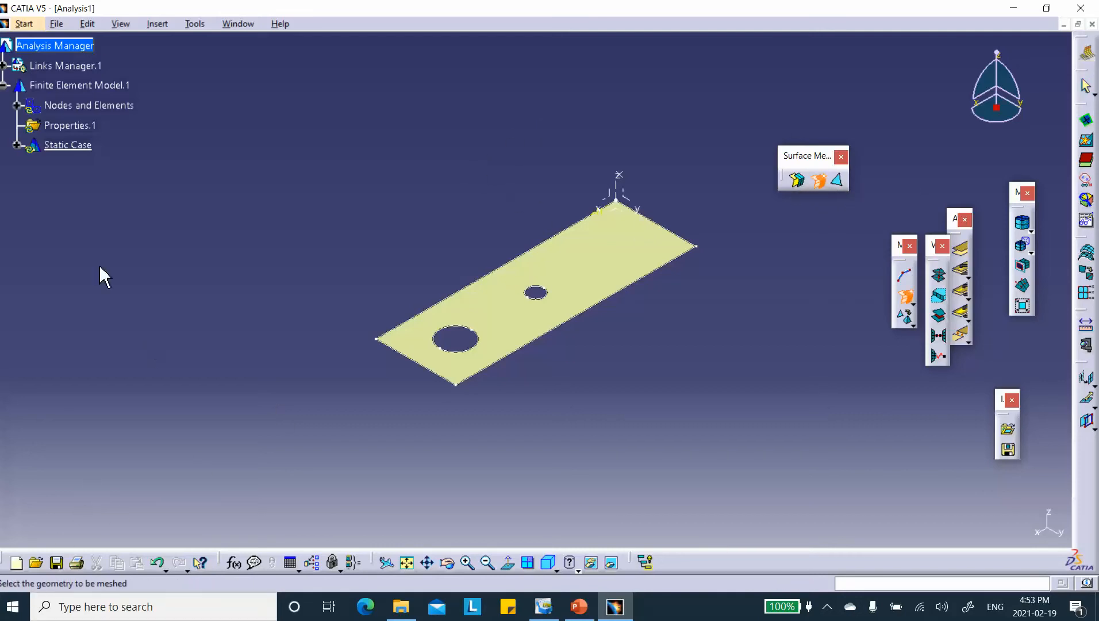
click(610, 275)
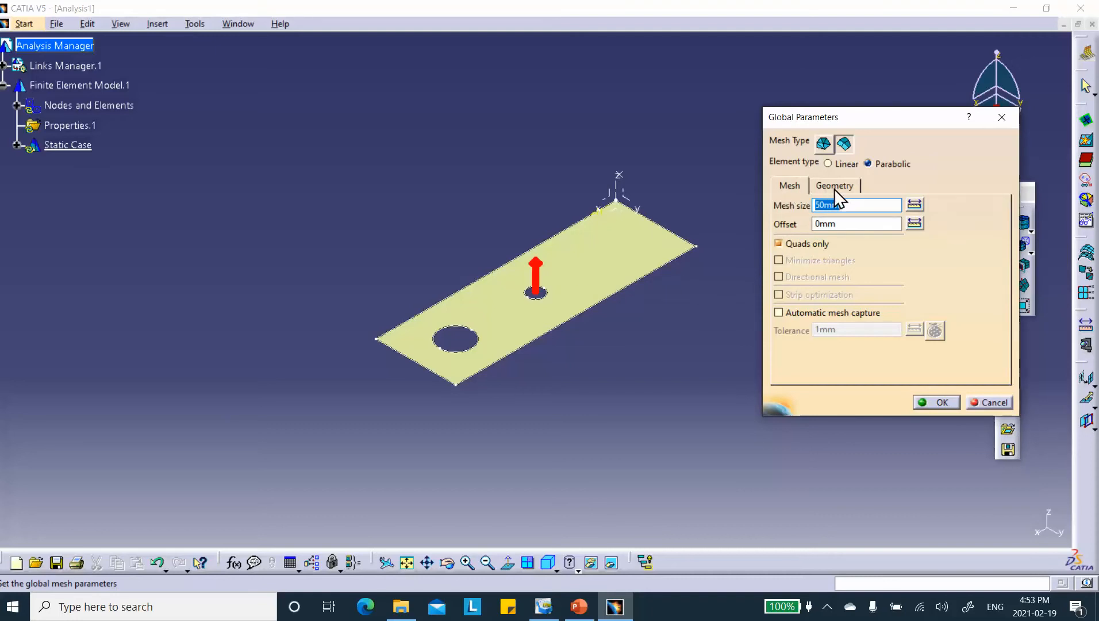
click(576, 608)
click(140, 348)
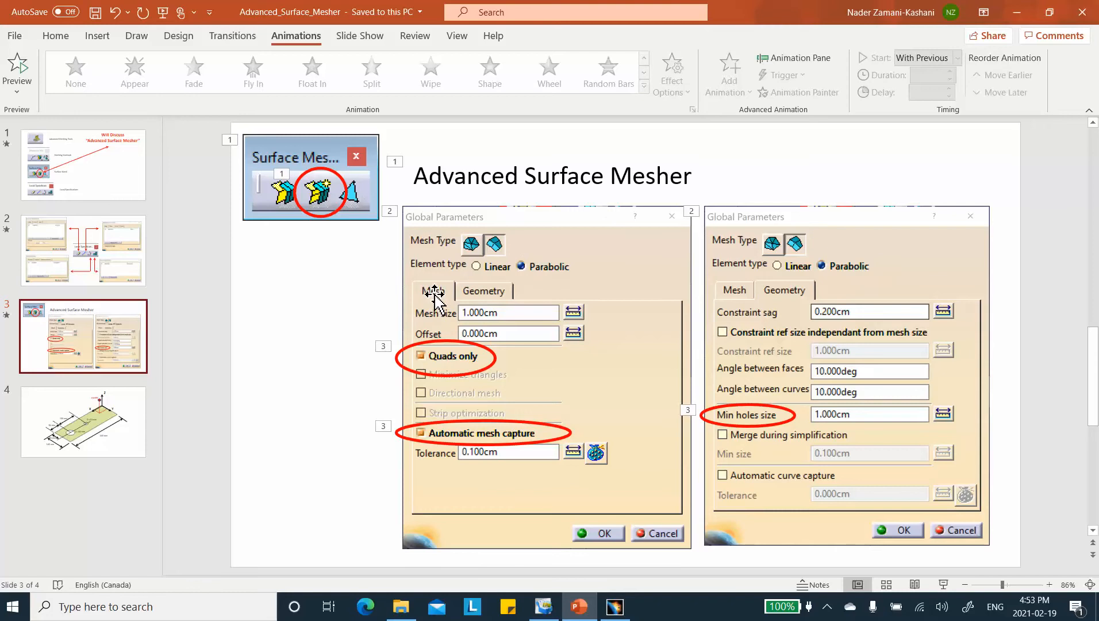
click(1016, 11)
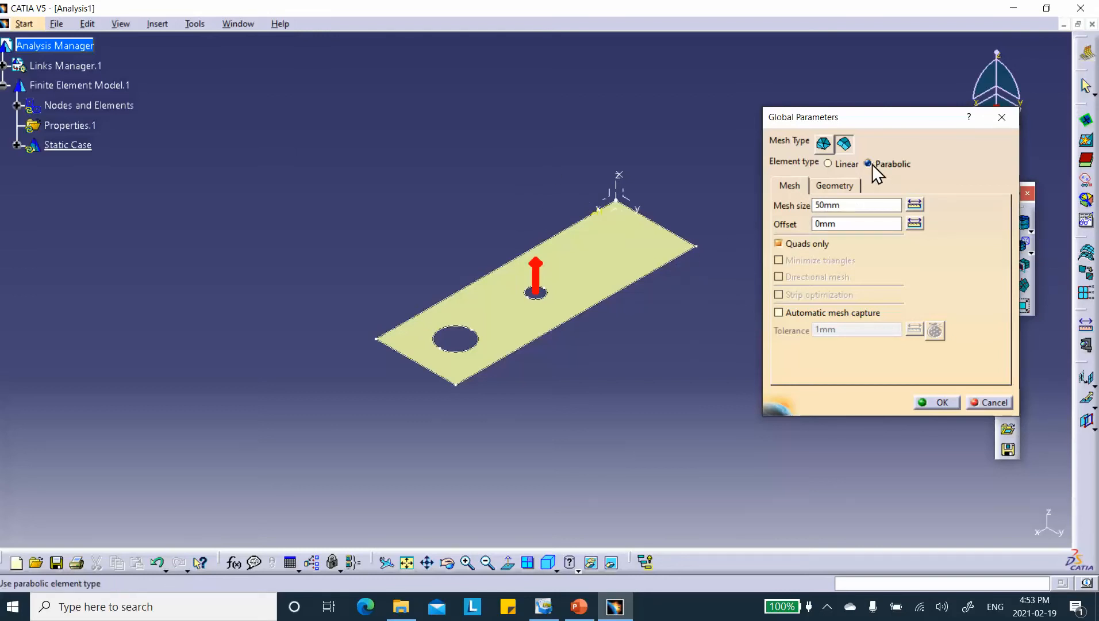
Set the mesh size to 10 mm and the constraint sag to 2 mm, and apply the global parameters.
double_click(843, 205)
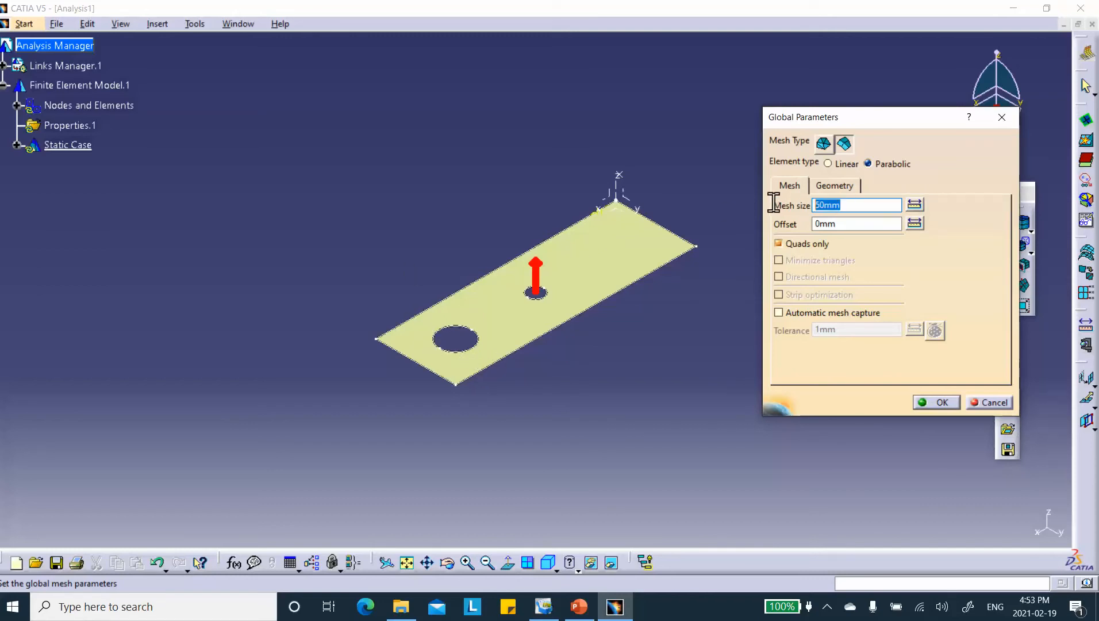
text(10)
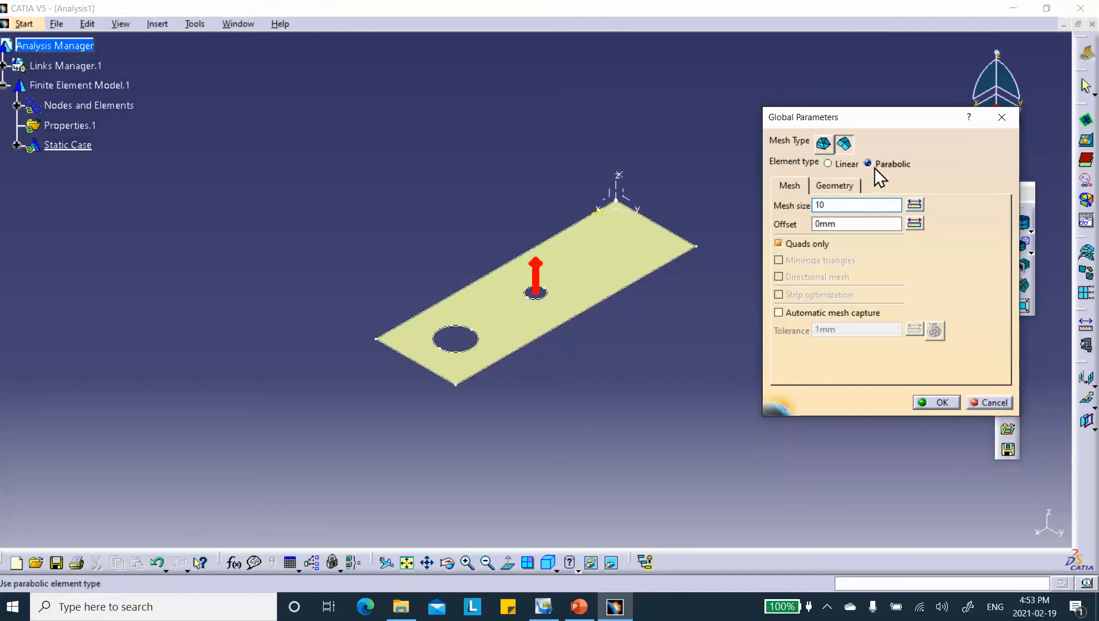
click(836, 185)
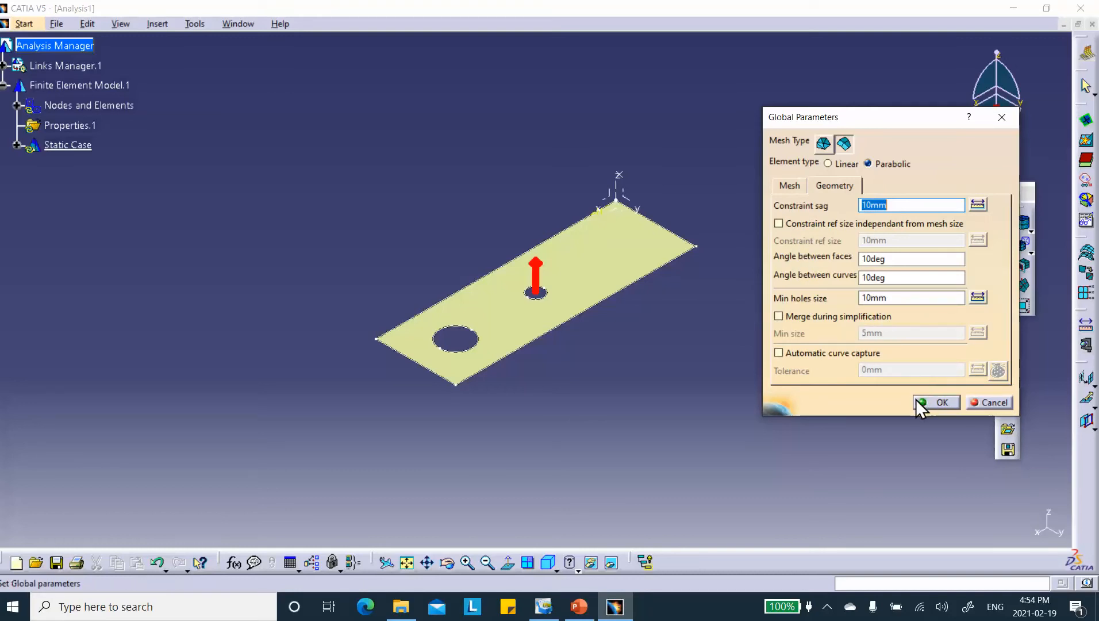
click(936, 401)
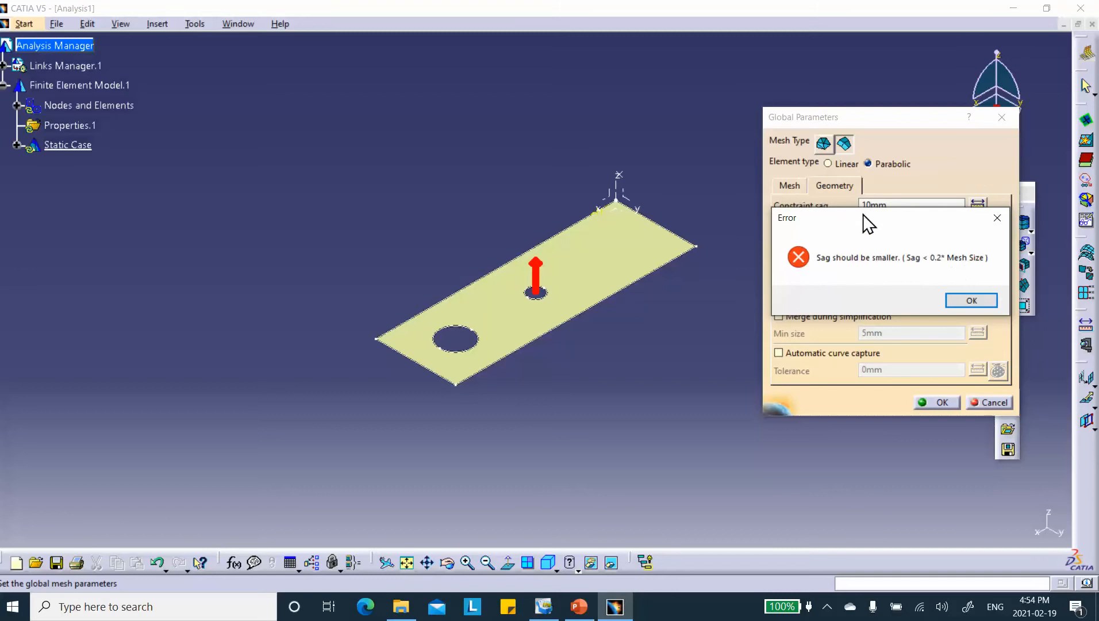
click(831, 182)
click(970, 300)
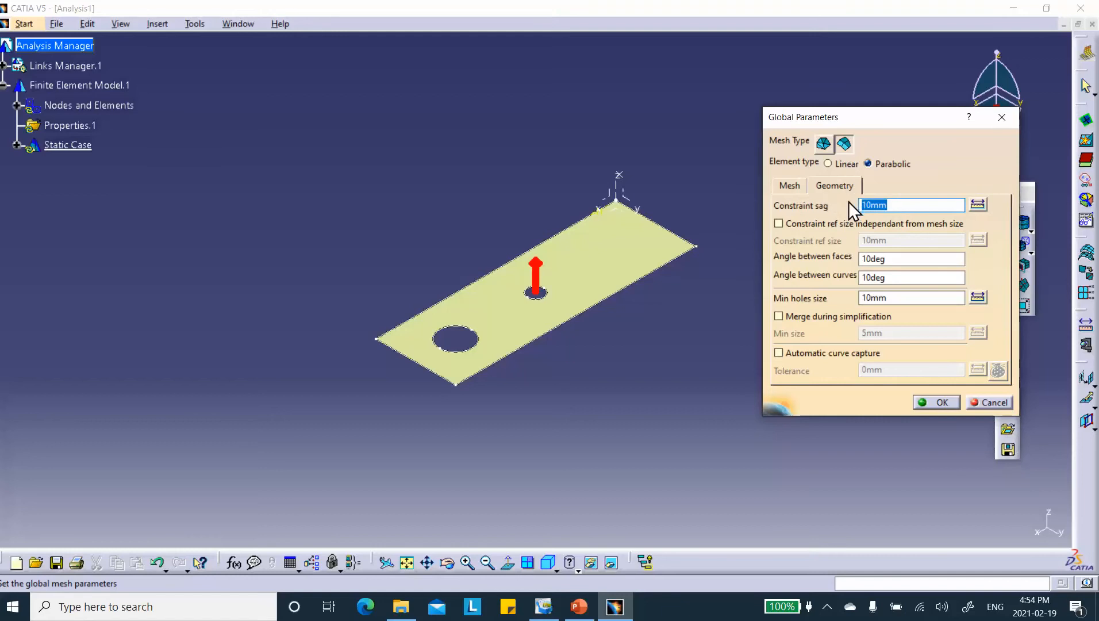
text(2)
click(947, 397)
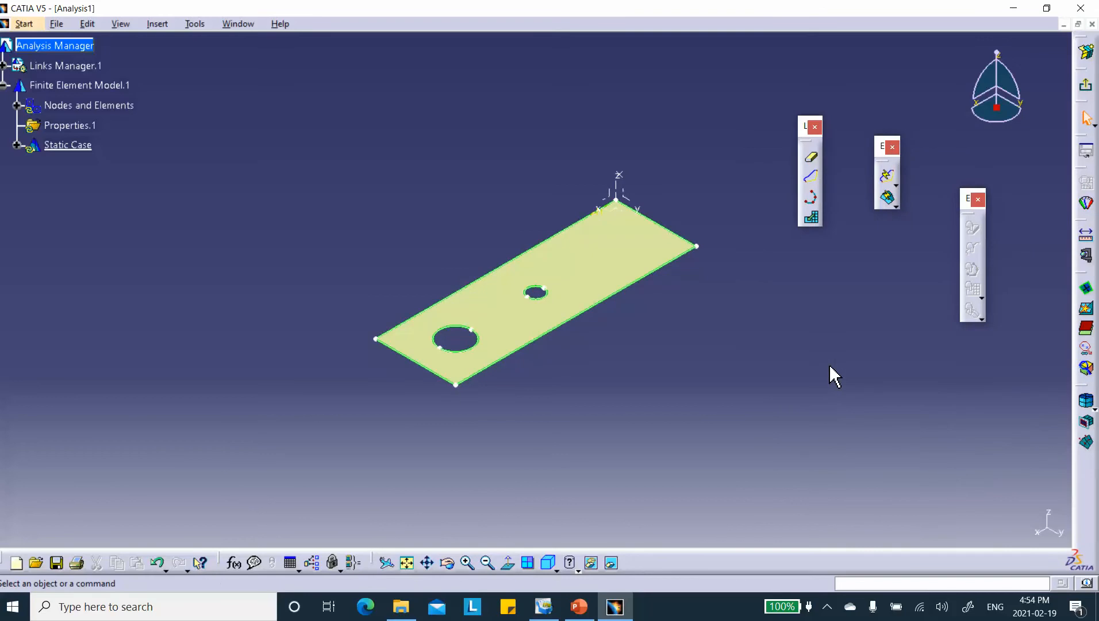
Expand the Static Case in the tree and float the Local Specifications tools horizontally above the plate.
click(17, 146)
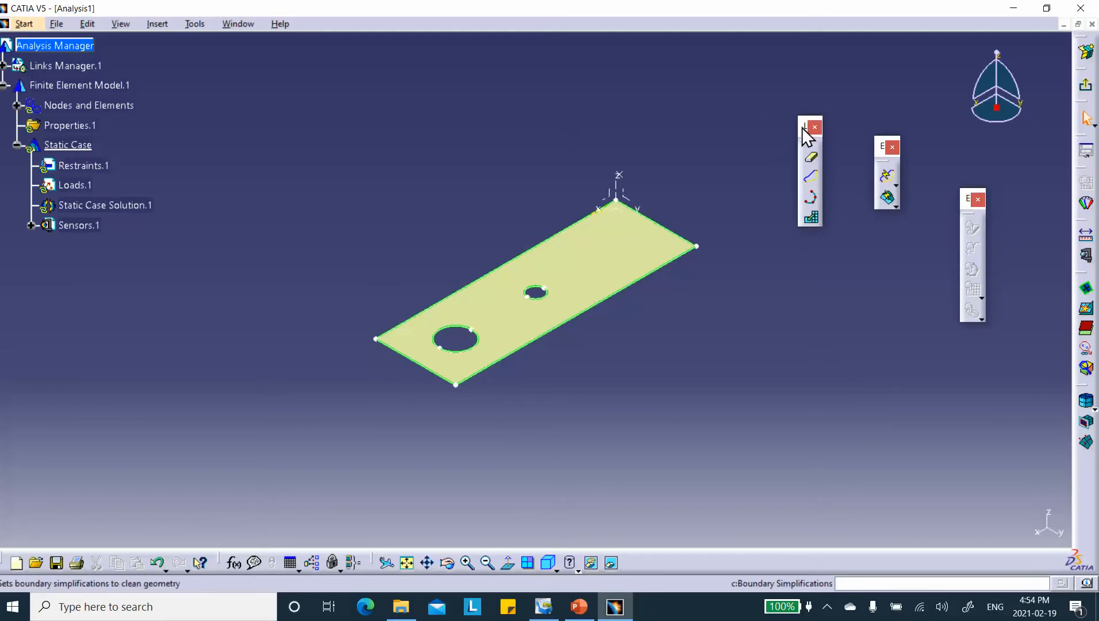
drag(802, 123, 721, 25)
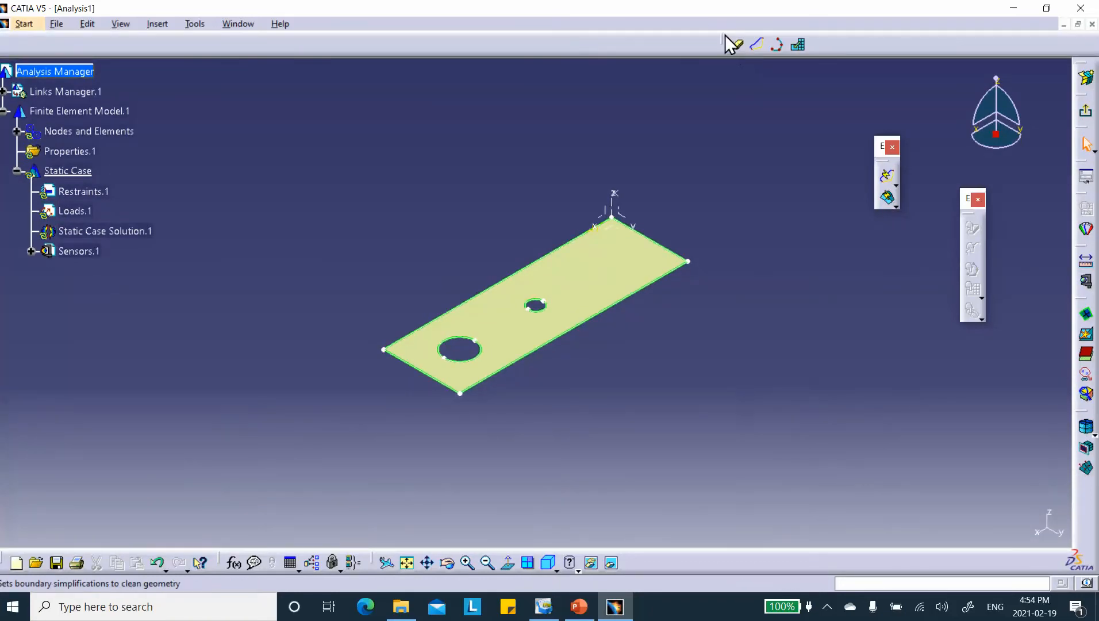
drag(674, 76, 675, 81)
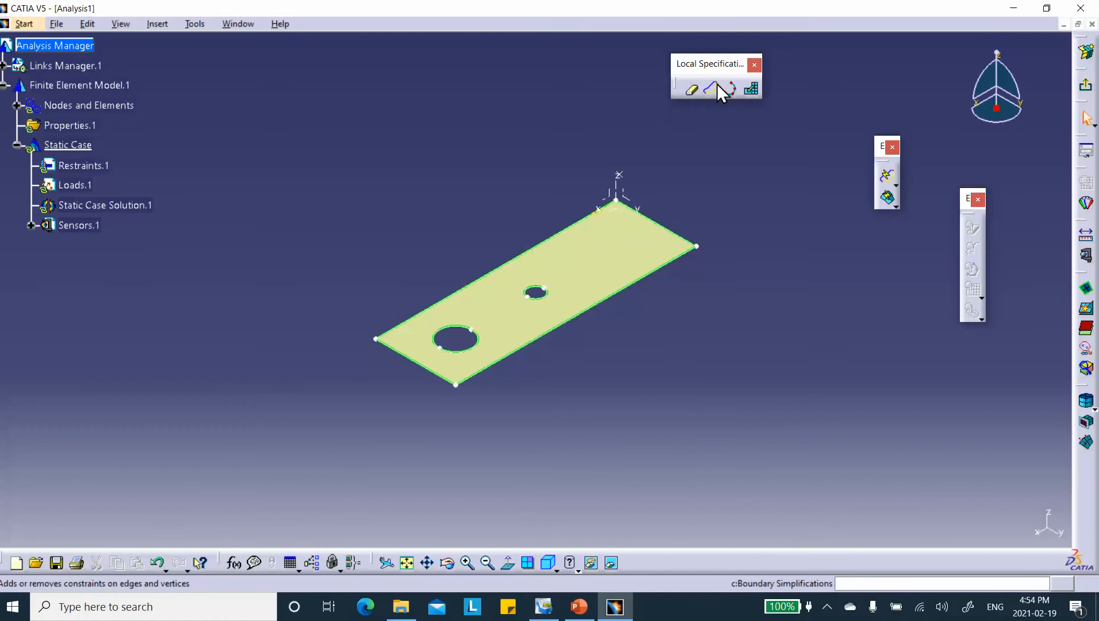
Mesh the plate, dismiss the mesh report and exit the surface meshing environment.
click(888, 199)
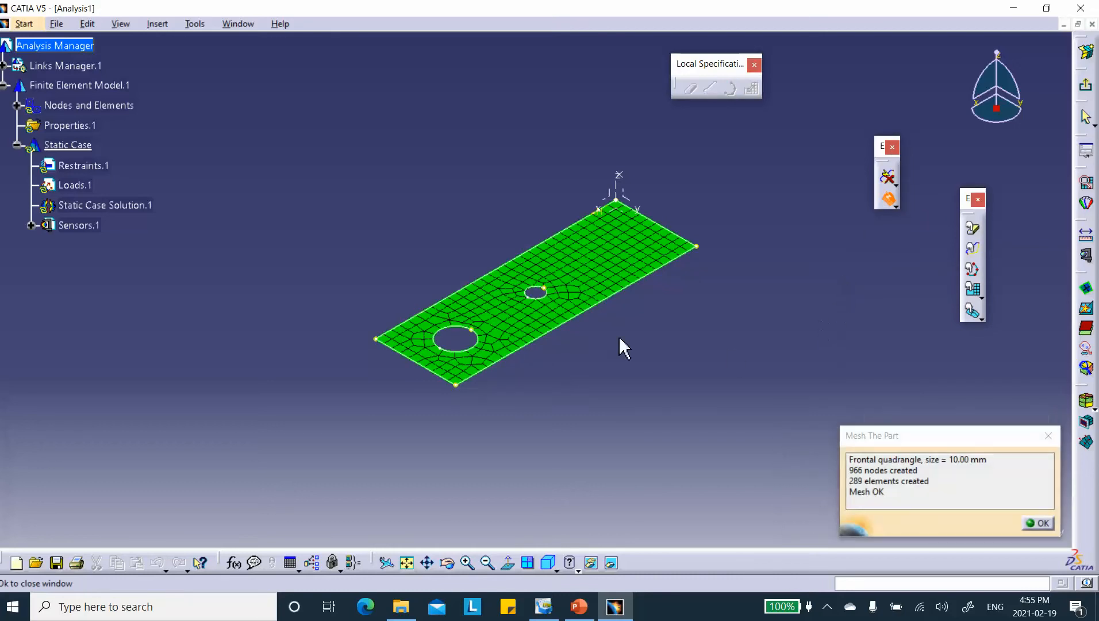
click(1040, 524)
middle_drag(469, 196, 515, 157)
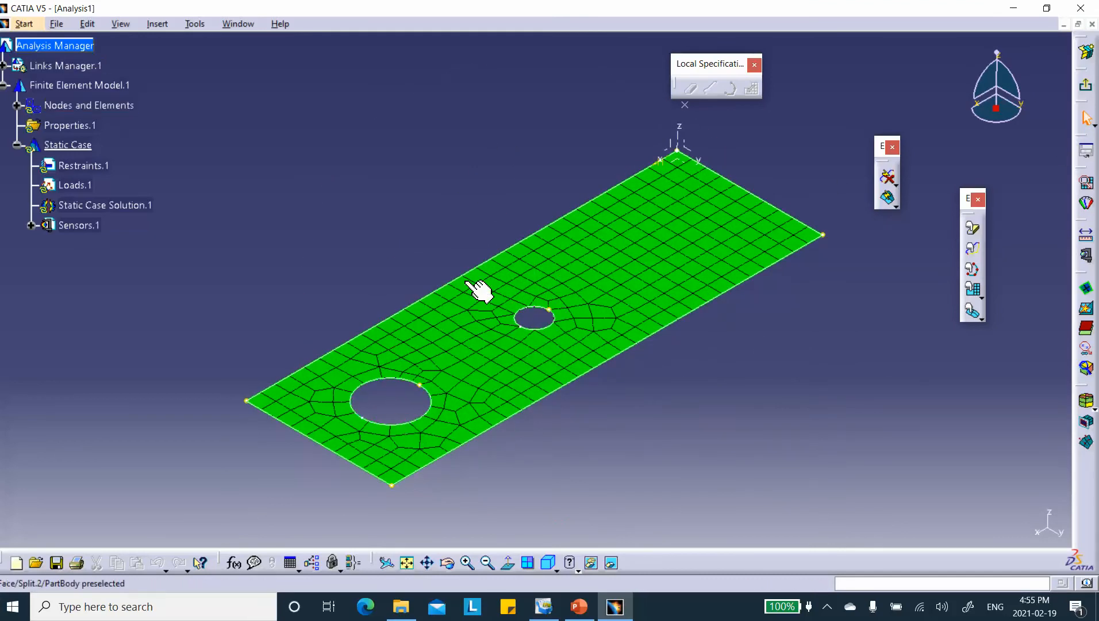
middle_drag(494, 207, 423, 196)
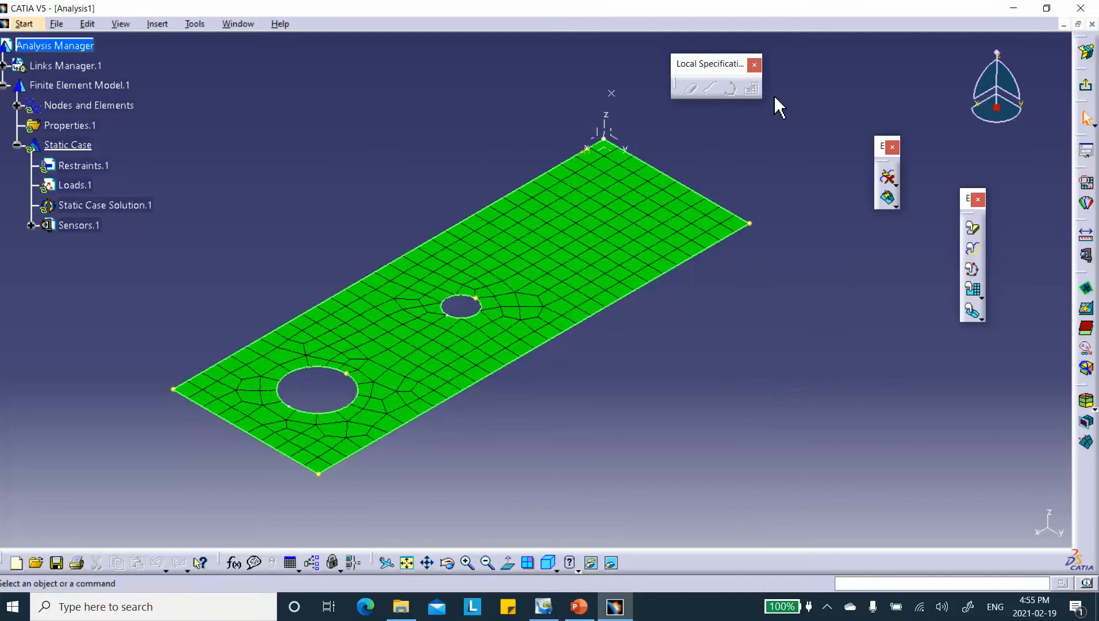
click(1087, 87)
click(1086, 89)
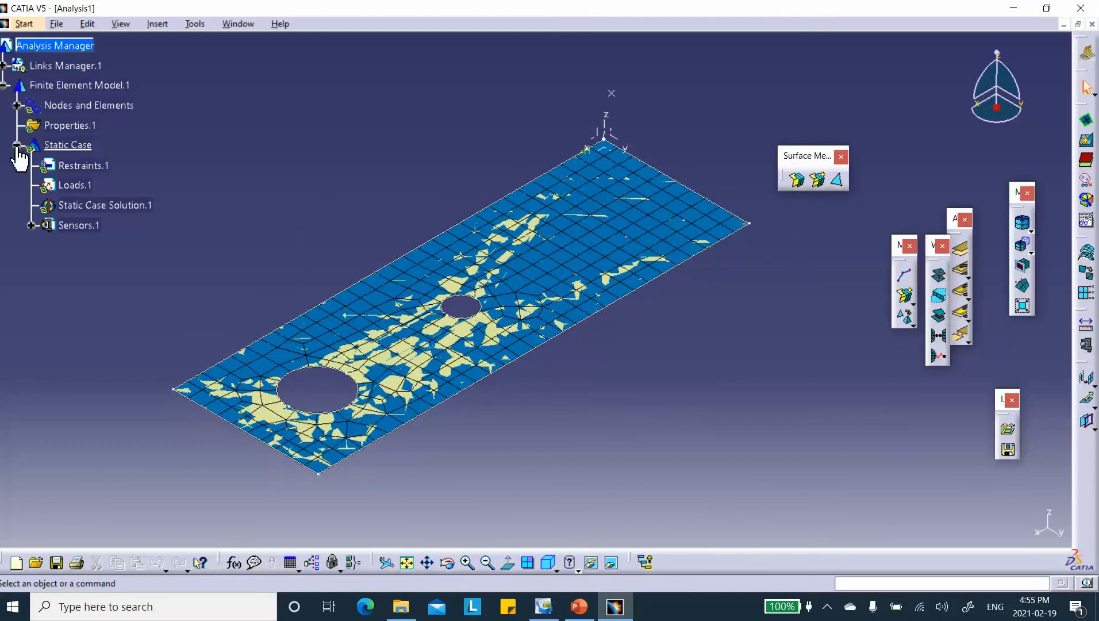
Delete Advanced Surface Mesh.1 from Nodes and Elements.
click(18, 105)
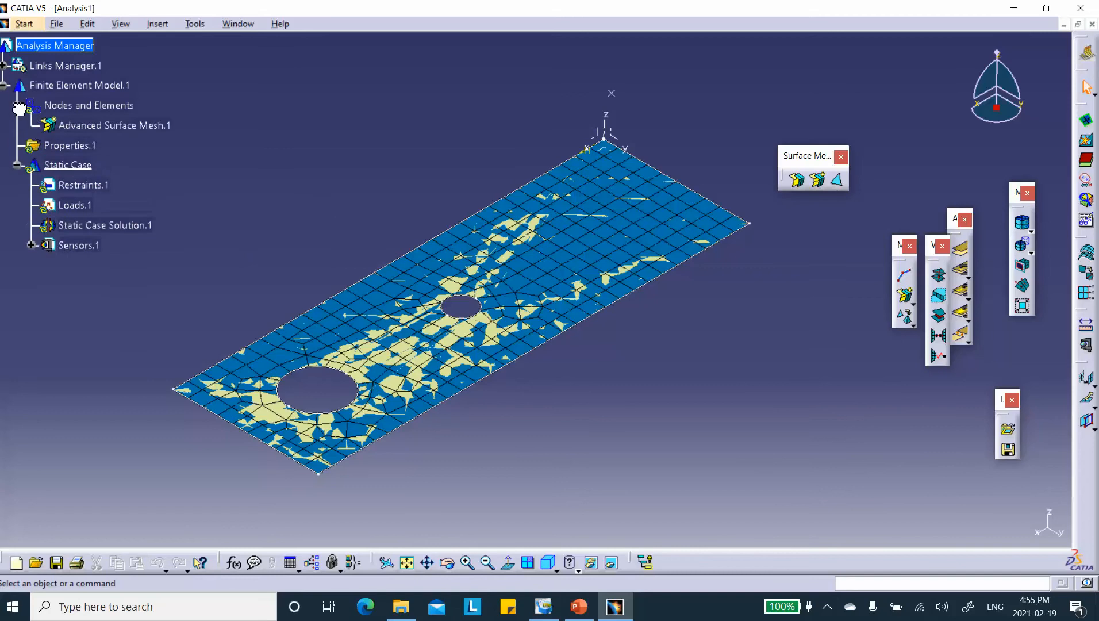
click(95, 125)
right_click(83, 127)
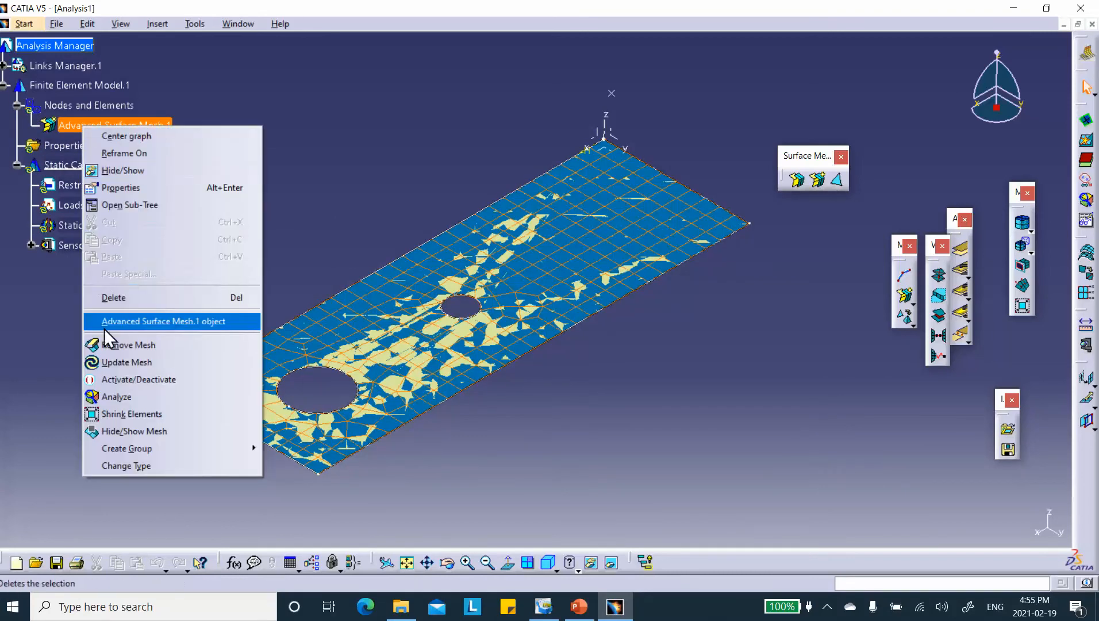
click(128, 297)
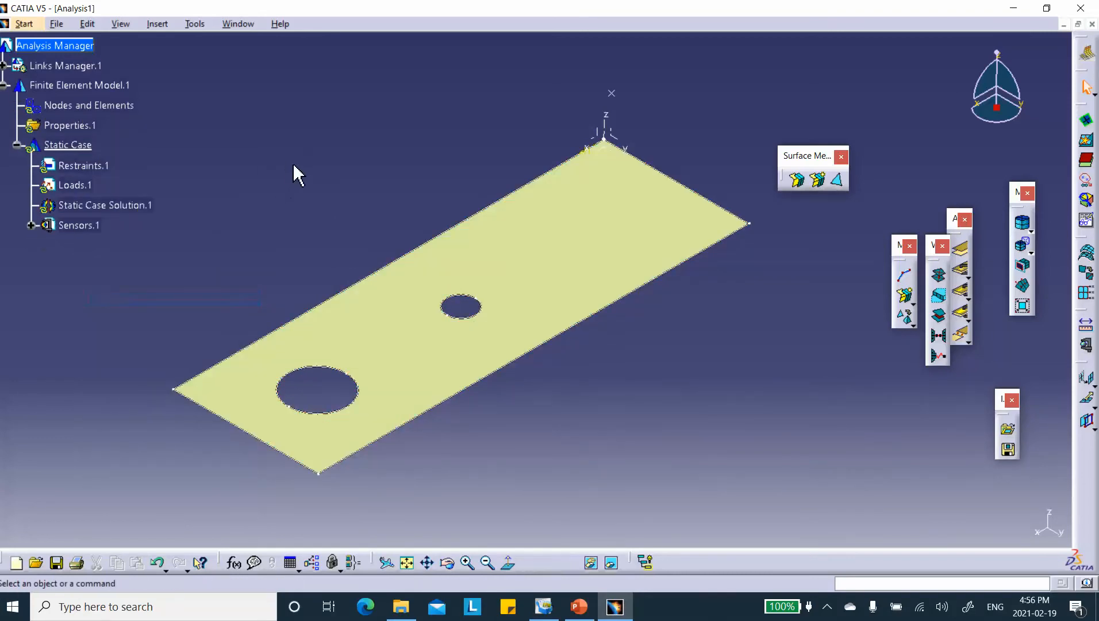
Create an advanced surface mesh on the plate with 10 mm mesh size, parabolic elements, quads only and 2 mm constraint sag.
click(816, 180)
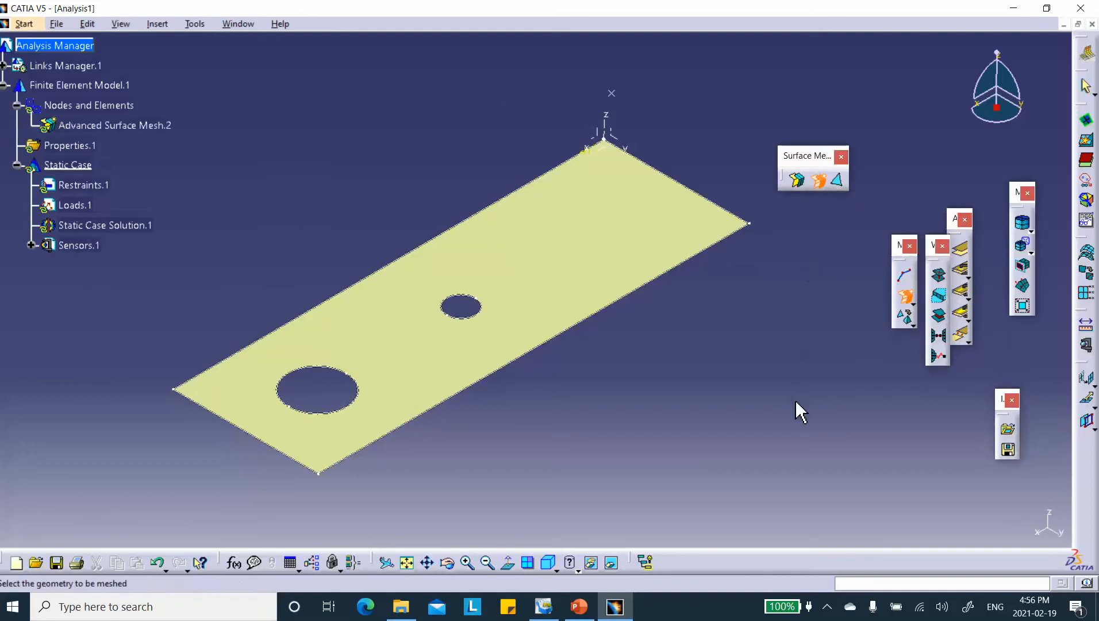
click(534, 283)
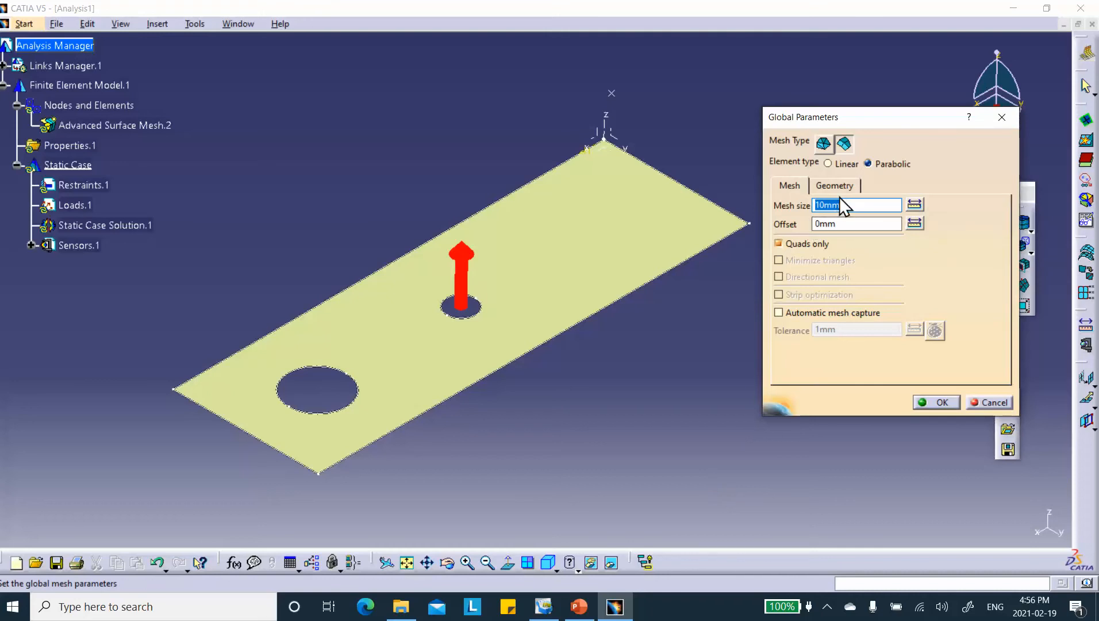
click(838, 186)
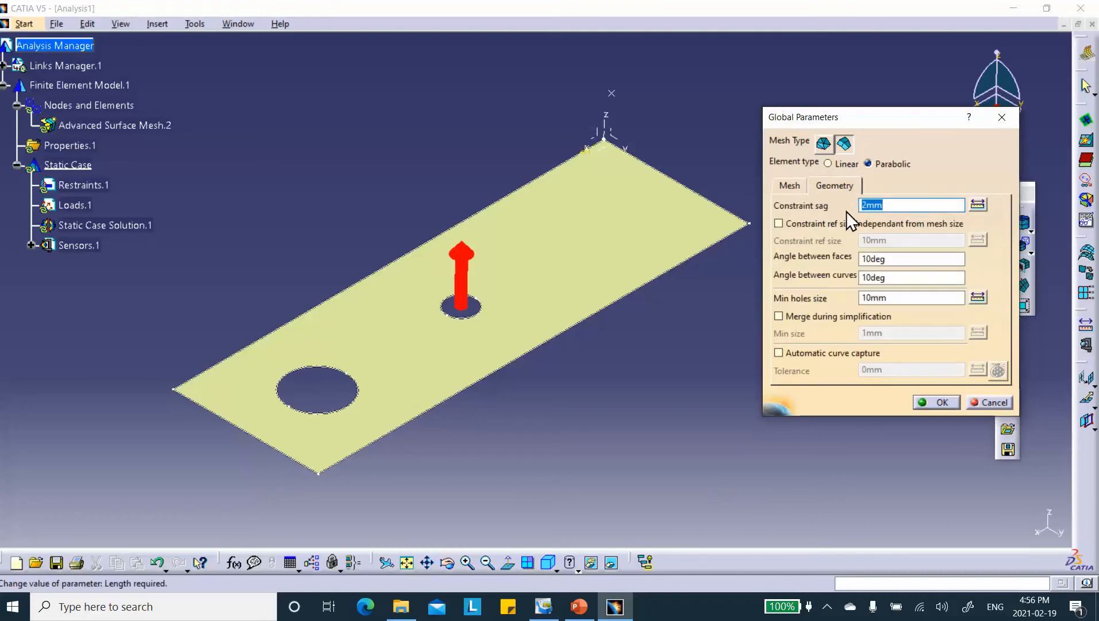
click(938, 401)
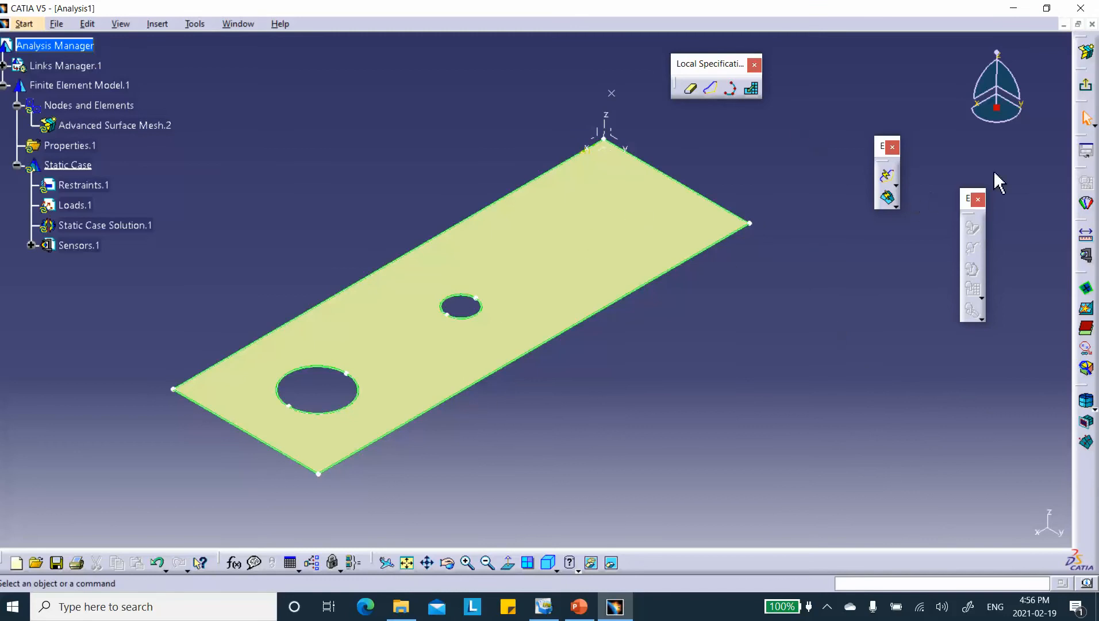
Add a boundary simplification that ignores the smaller hole in the plate.
click(689, 91)
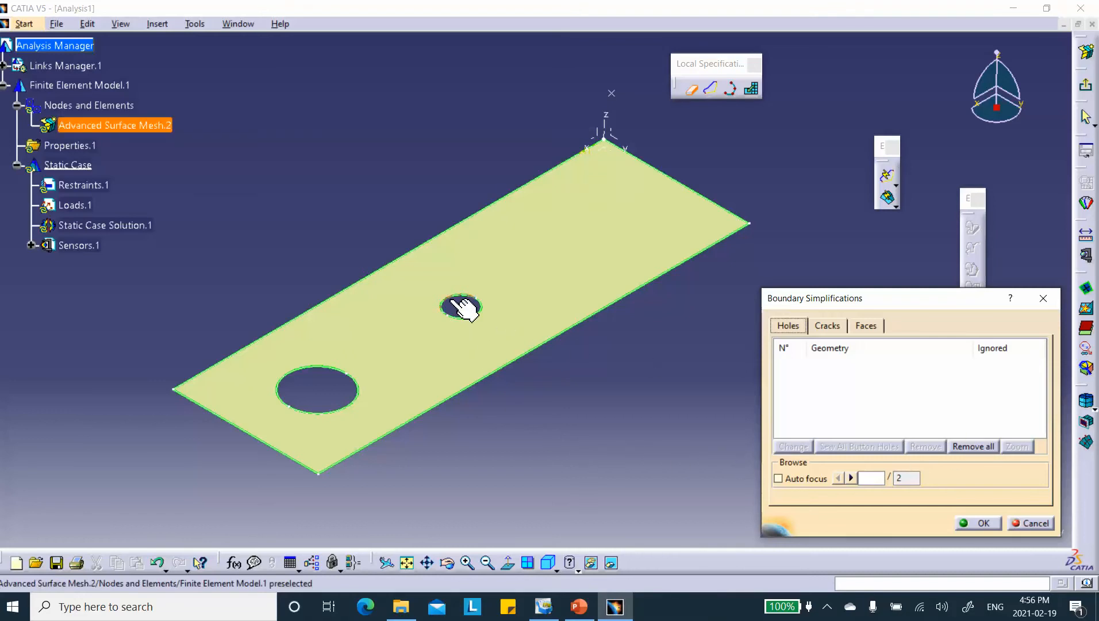
click(461, 315)
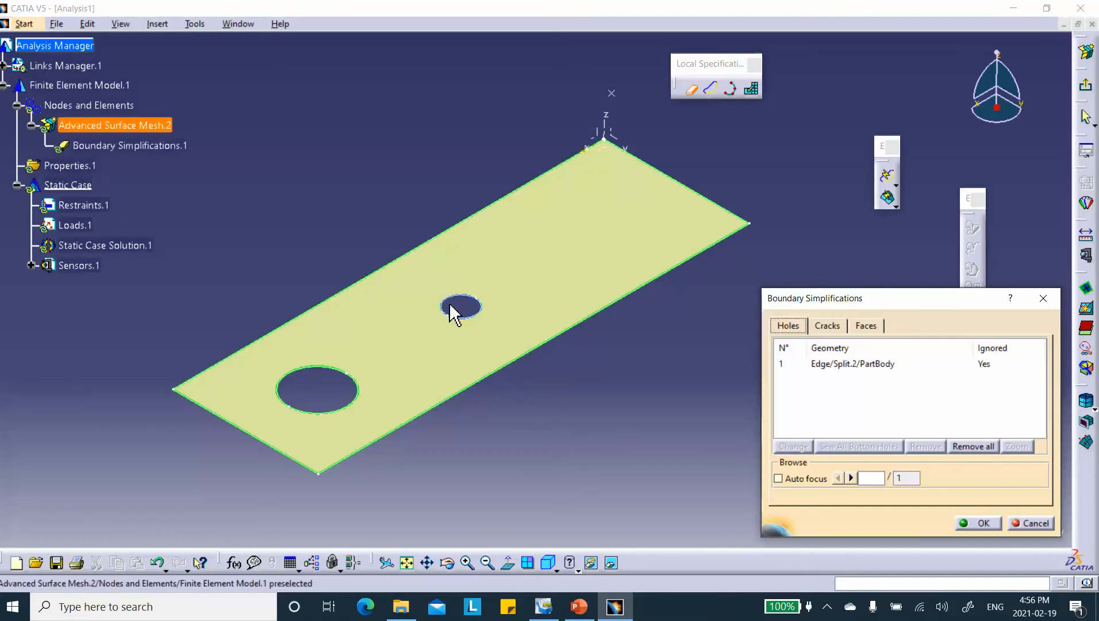
click(984, 522)
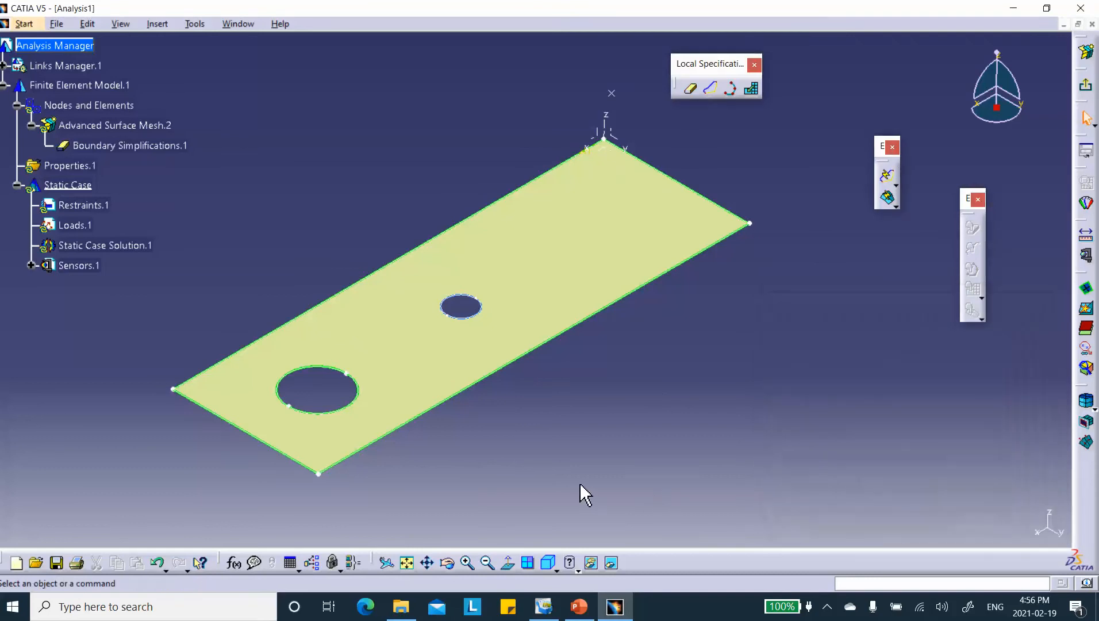
Mesh the plate with the smaller hole ignored, dismiss the report and exit the surface meshing environment.
click(887, 198)
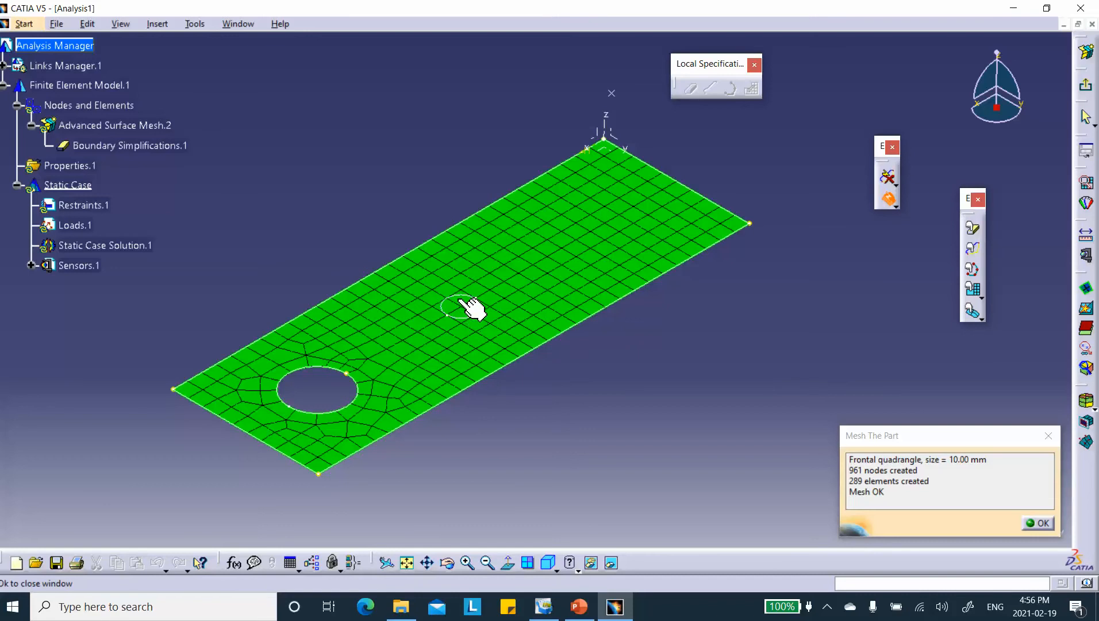
click(1037, 522)
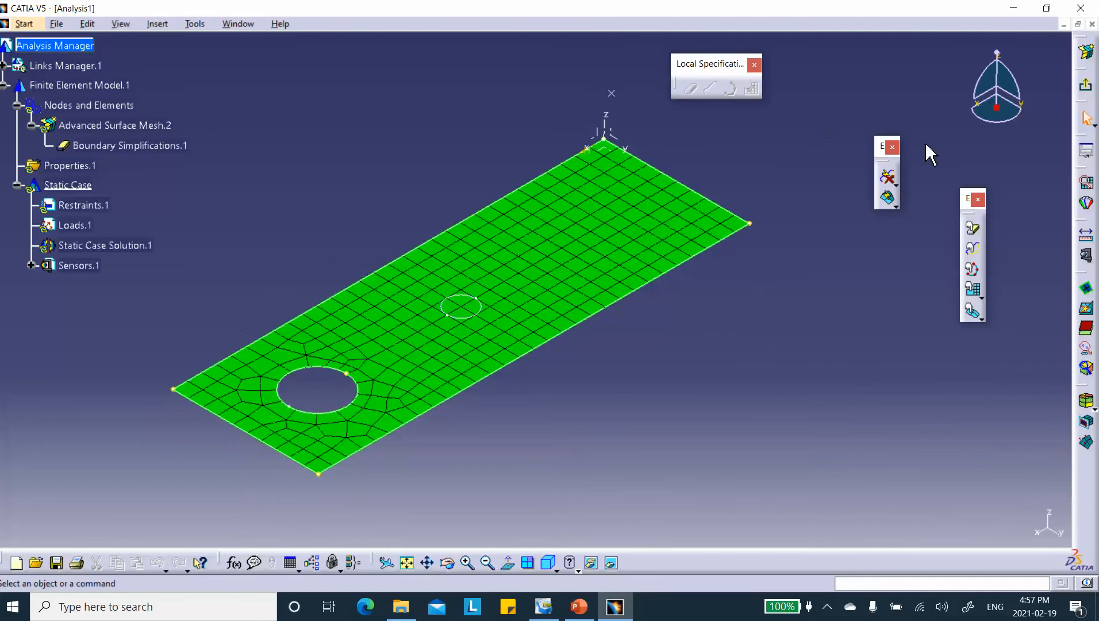
click(1086, 85)
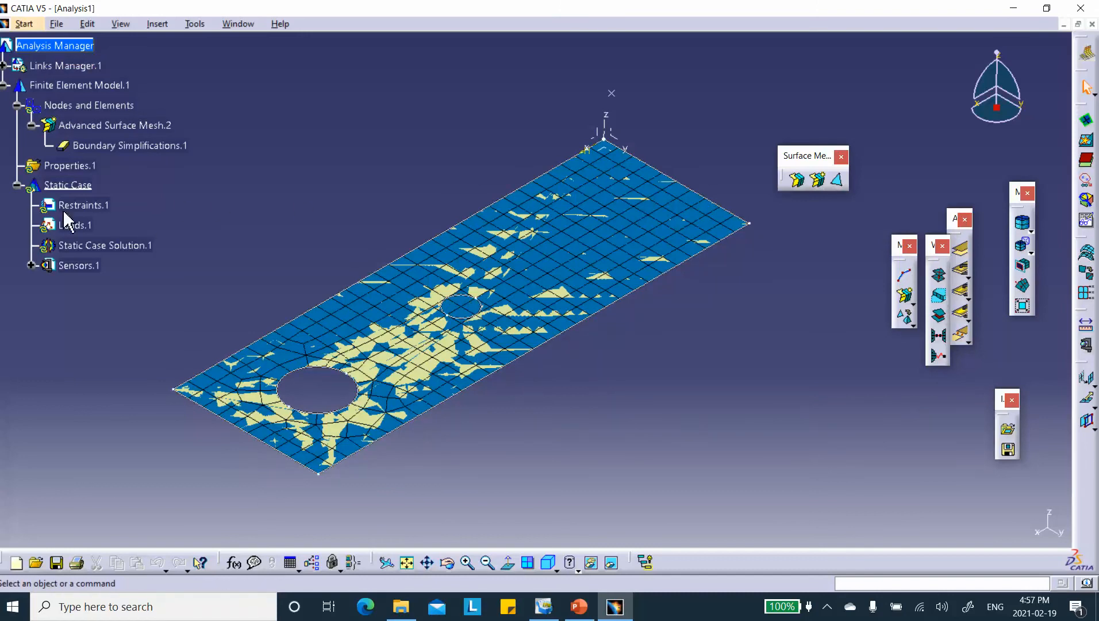
Reopen Advanced Surface Mesh.2 keeping the simplified geometry and mesh, and view the Clean Holes editing tool without changing anything.
double_click(115, 124)
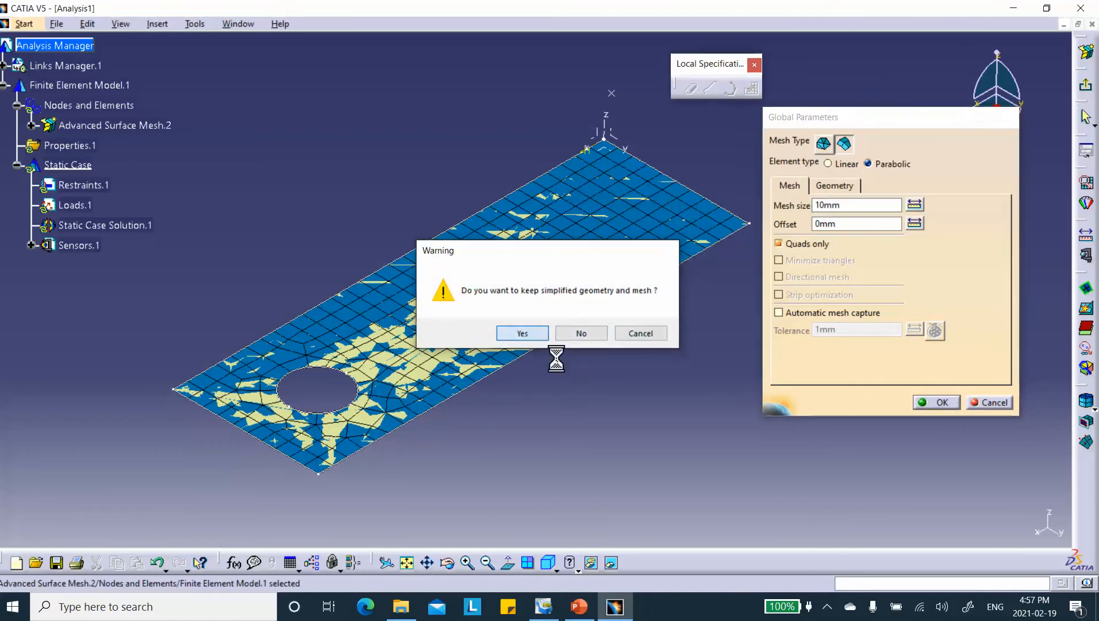
click(523, 333)
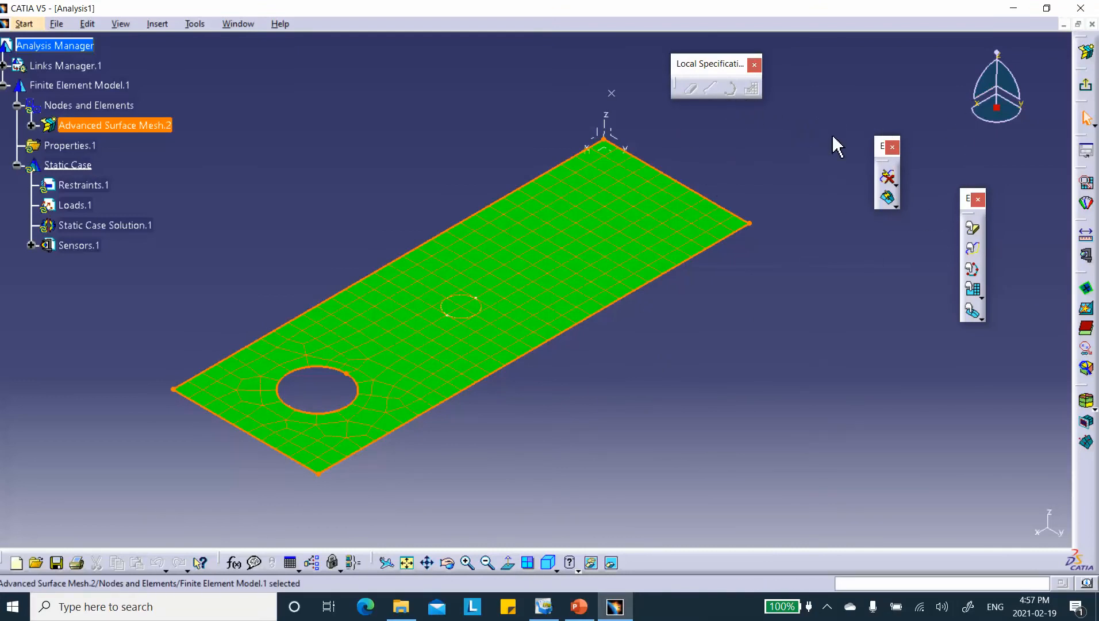
click(974, 230)
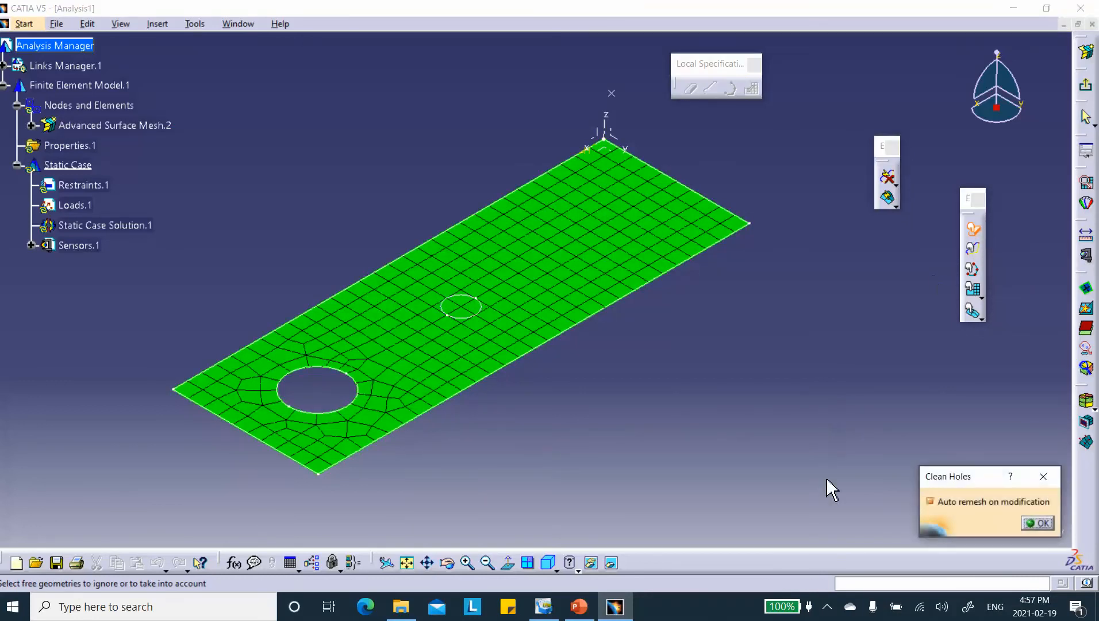
click(1037, 523)
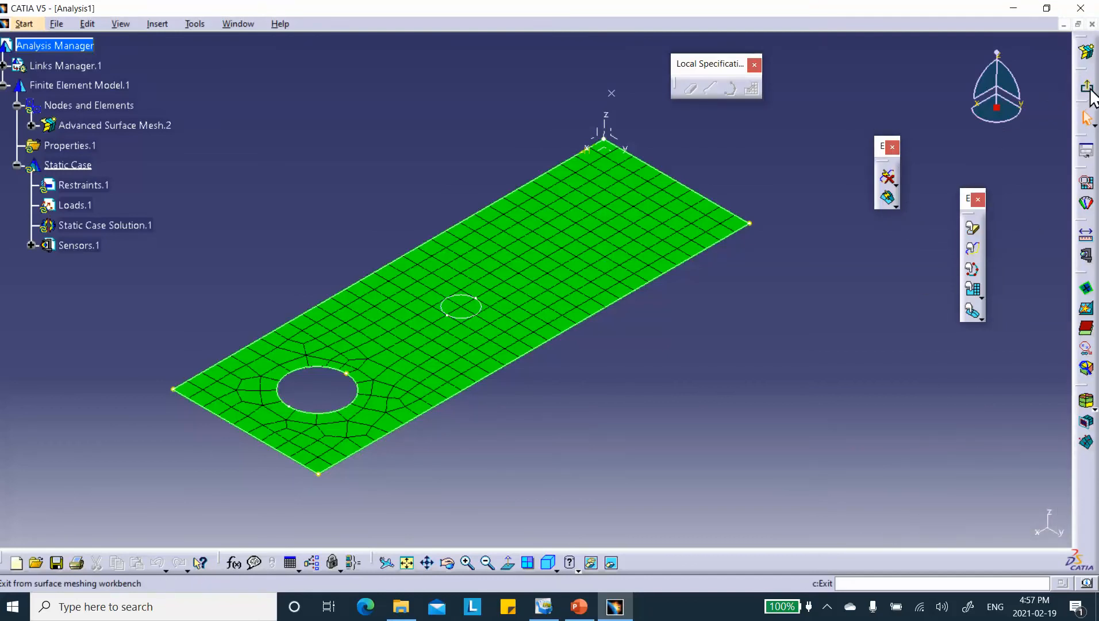
Exit the surface meshing environment and delete Advanced Surface Mesh.2.
click(1087, 89)
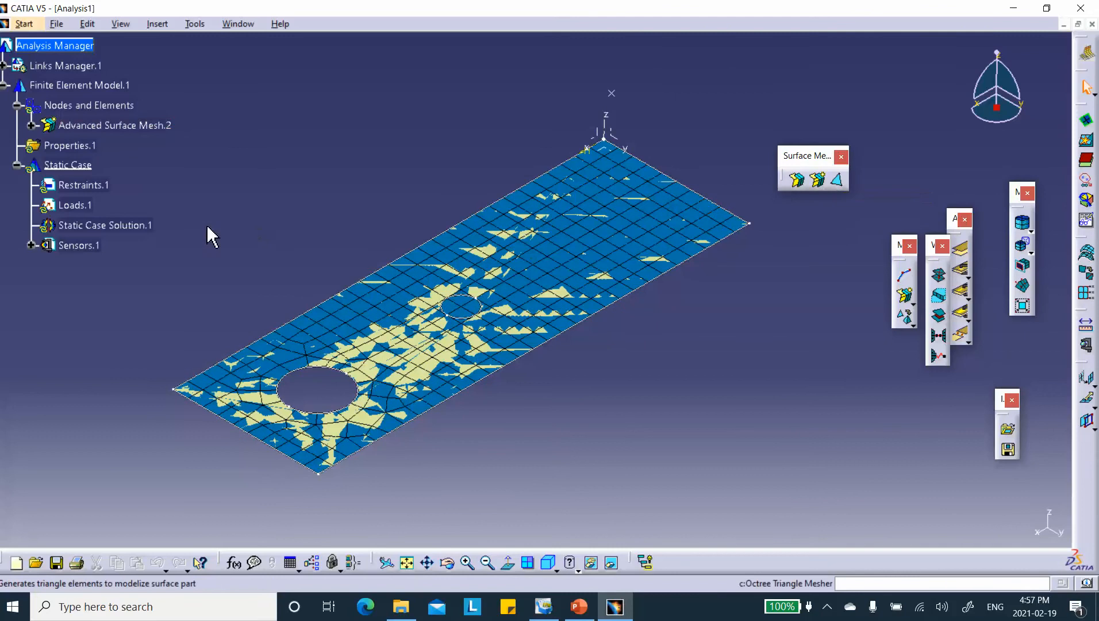
right_click(84, 126)
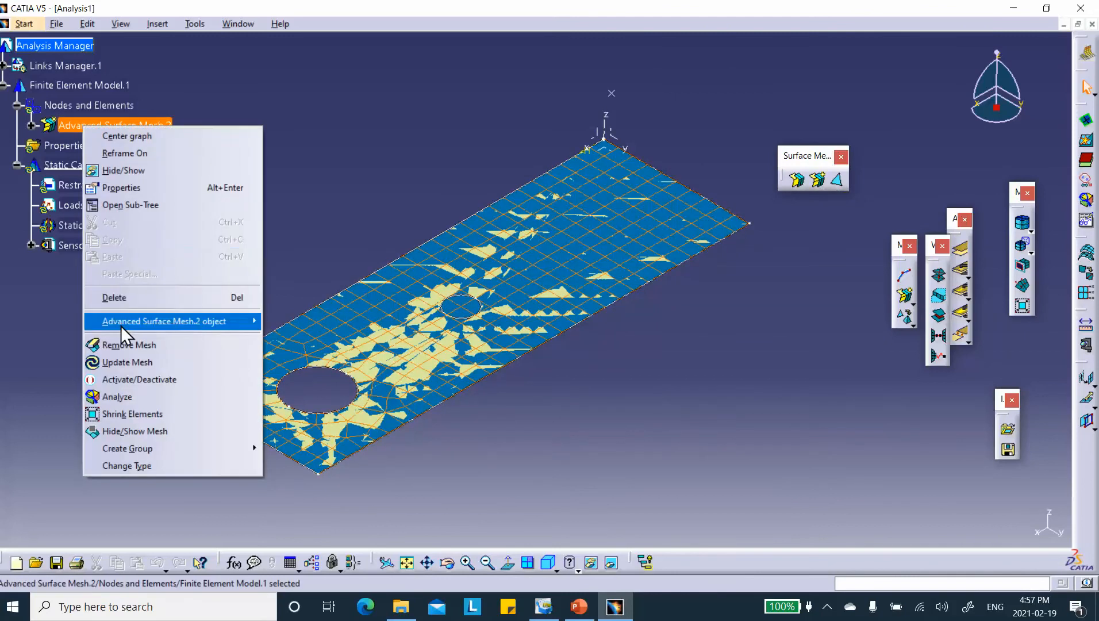
click(161, 296)
Create a new advanced surface mesh on the plate, accepting 10 mm parabolic elements with quads only.
click(817, 180)
click(569, 211)
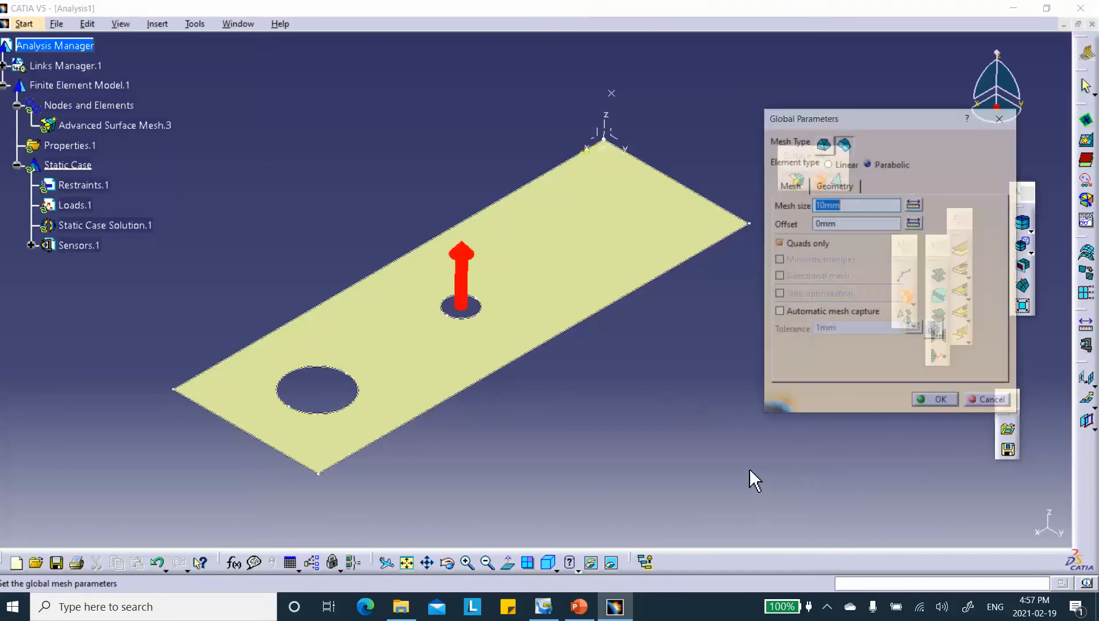
click(940, 408)
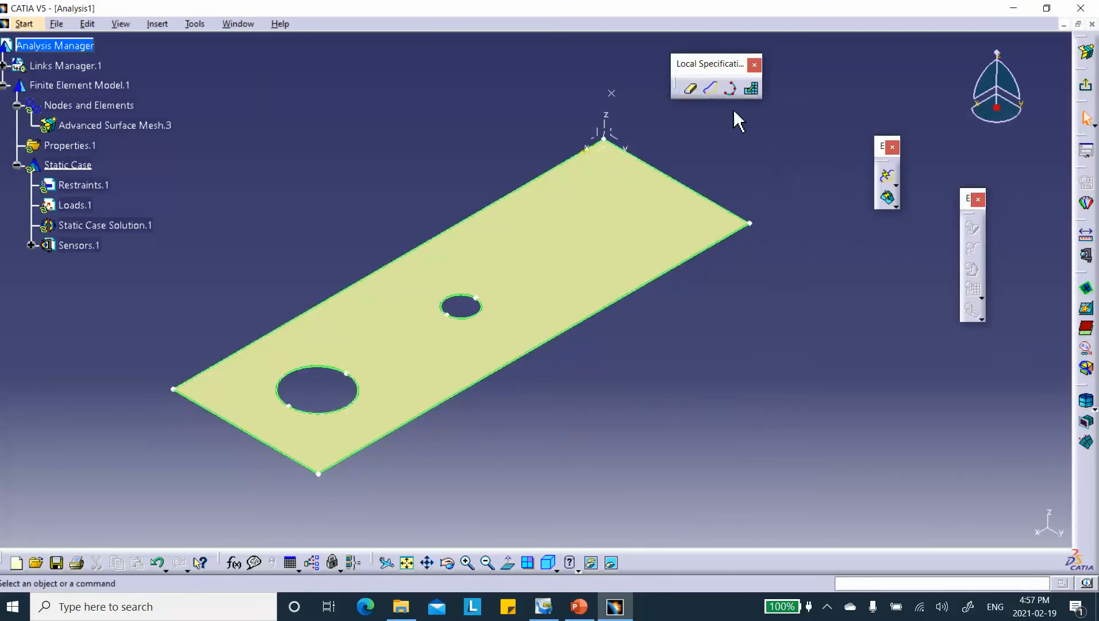
Ignore both the large and the small hole with boundary simplifications and mesh the plate.
click(688, 91)
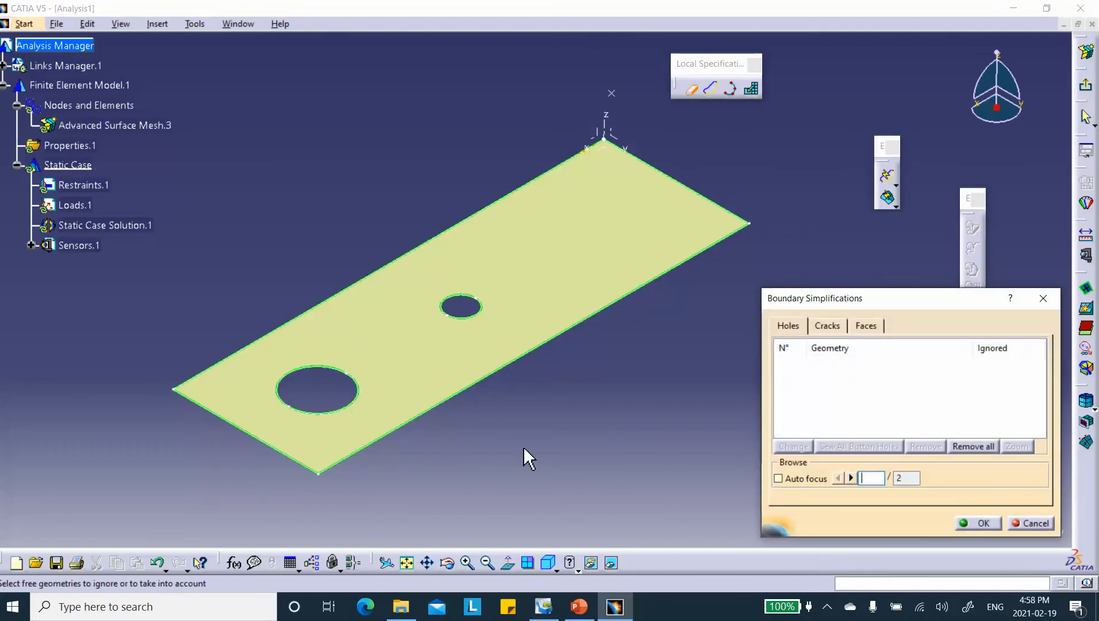
click(325, 373)
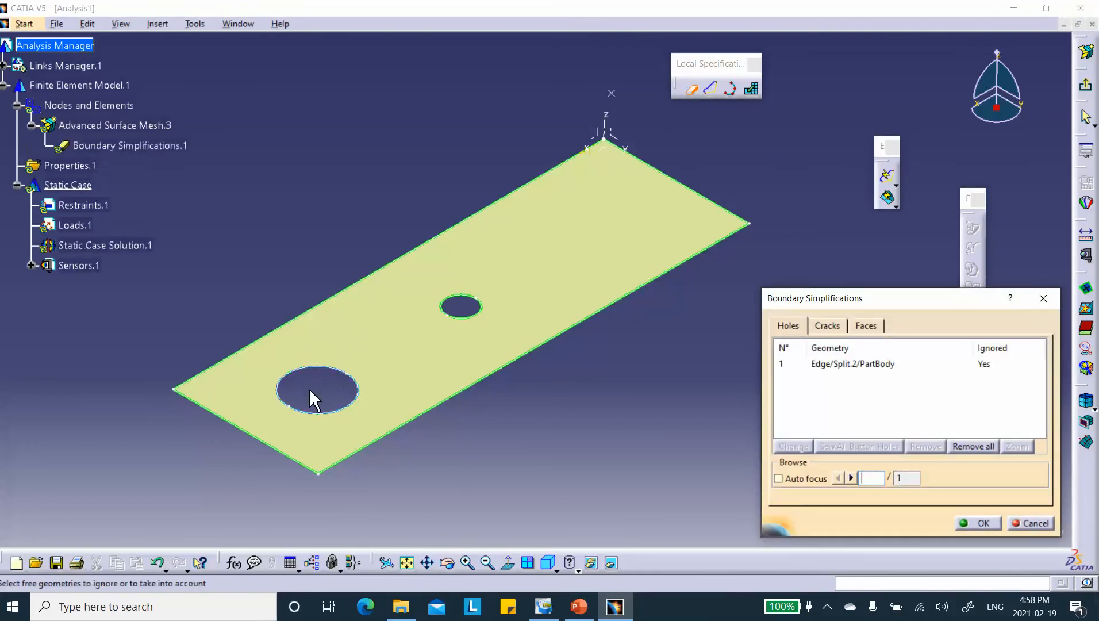
click(464, 299)
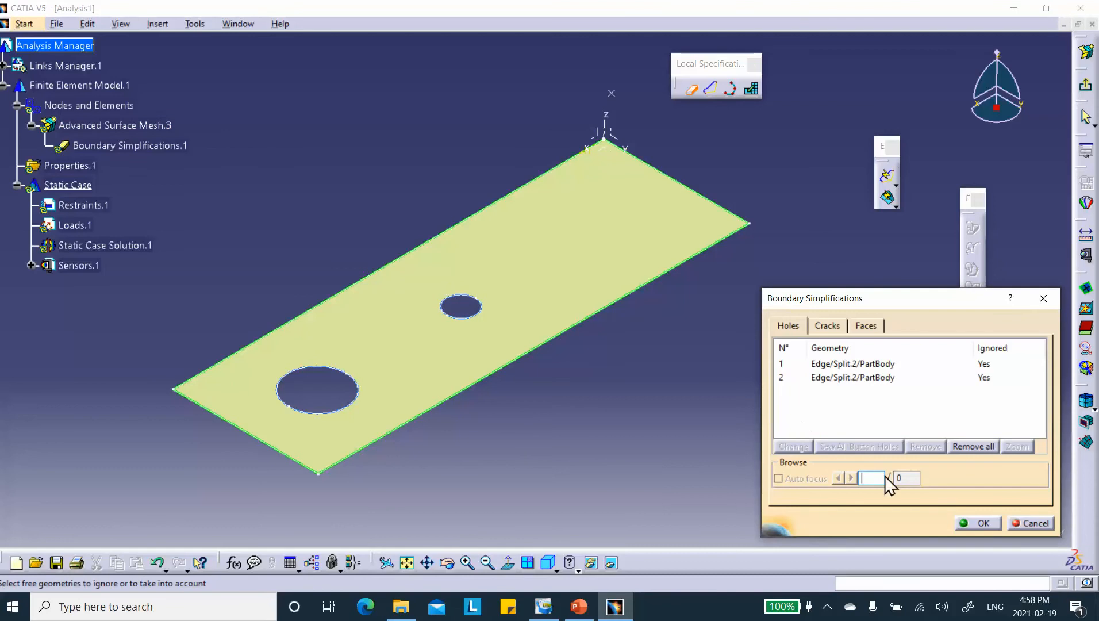
click(984, 523)
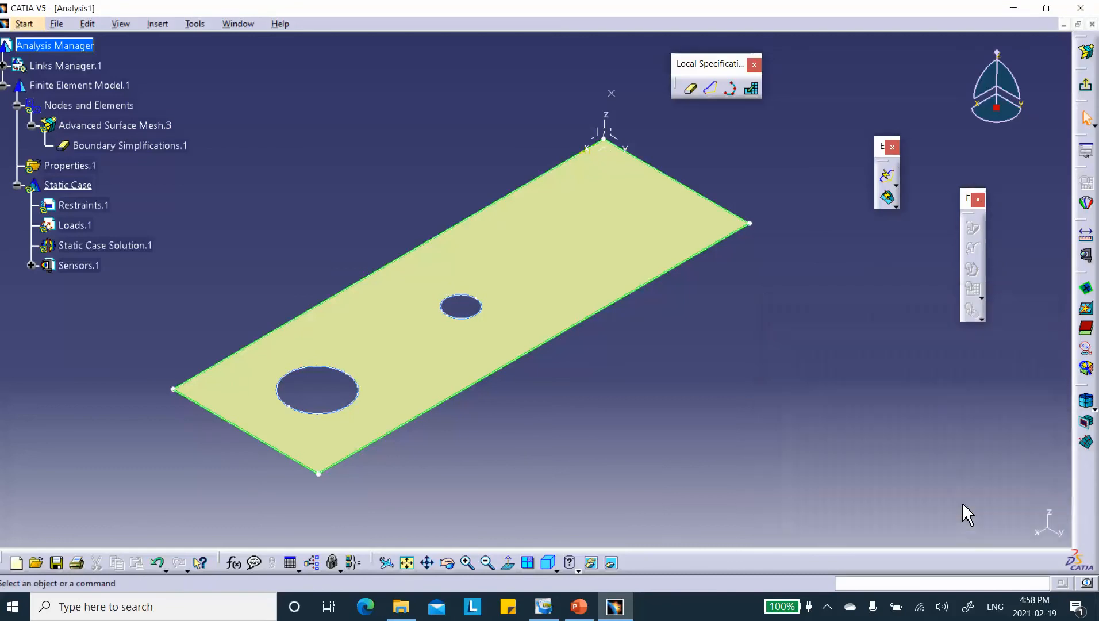
click(887, 198)
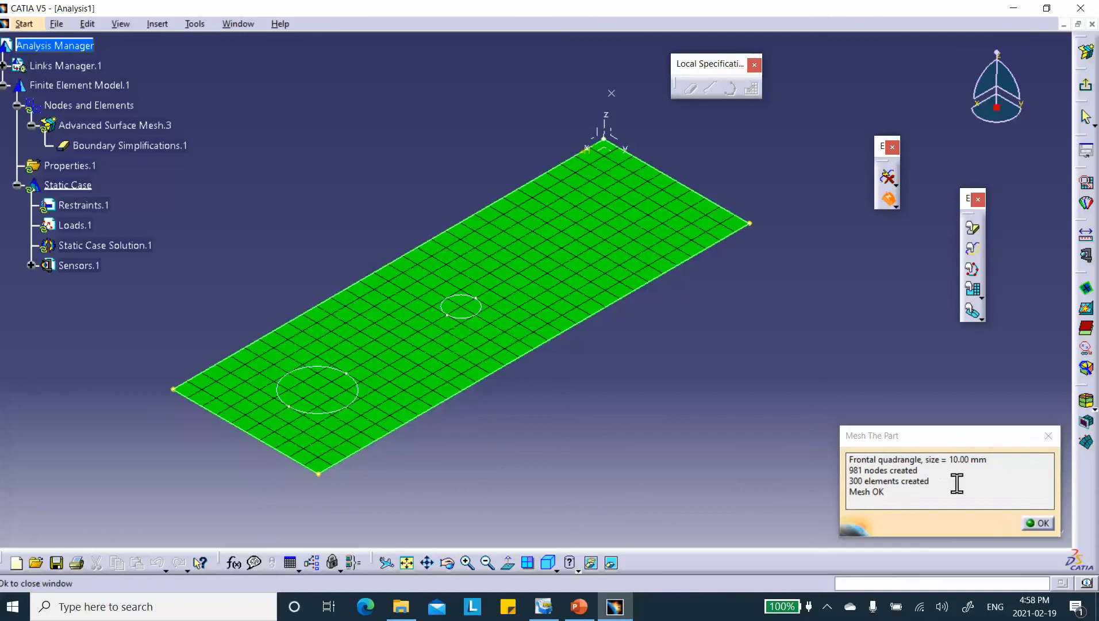
click(1039, 521)
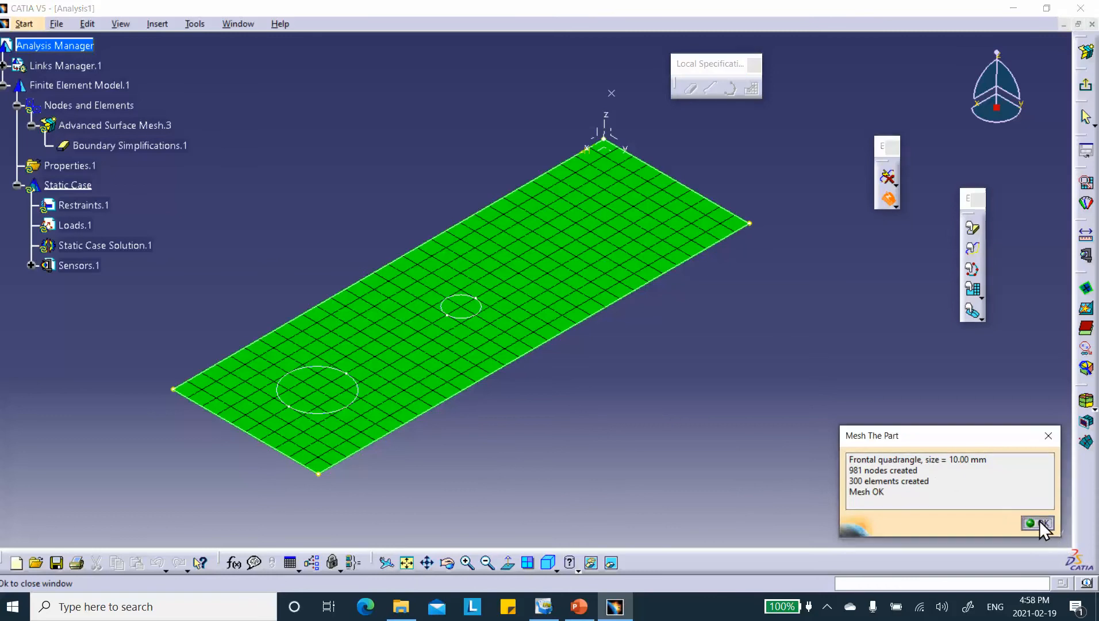
Exit the surface meshing environment and delete Advanced Surface Mesh.3.
right_click(131, 120)
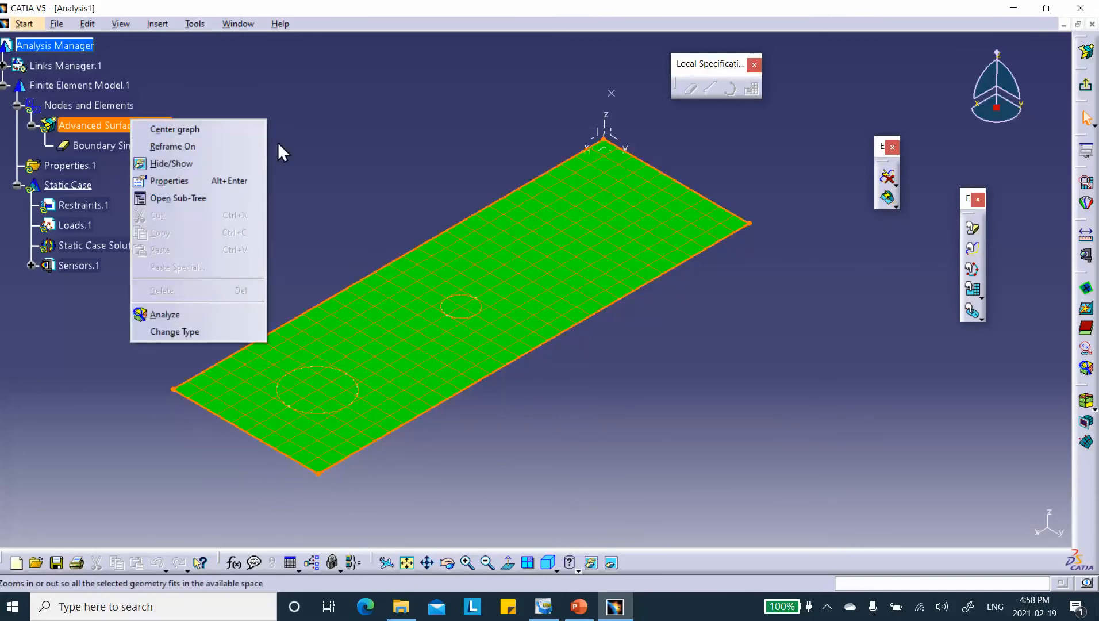
click(278, 143)
click(1085, 86)
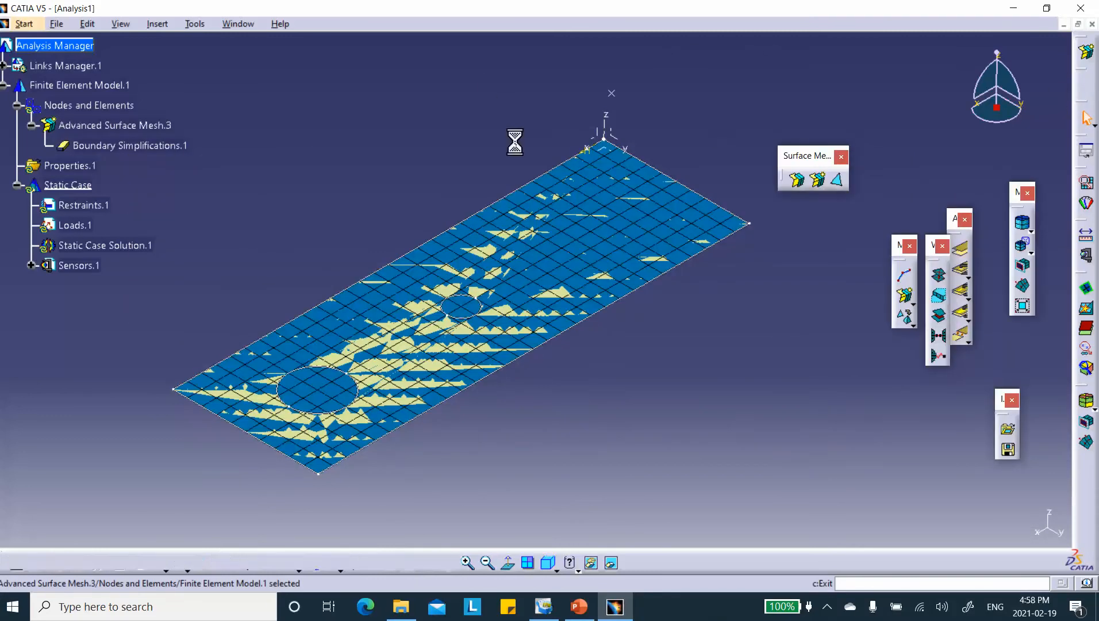
right_click(125, 125)
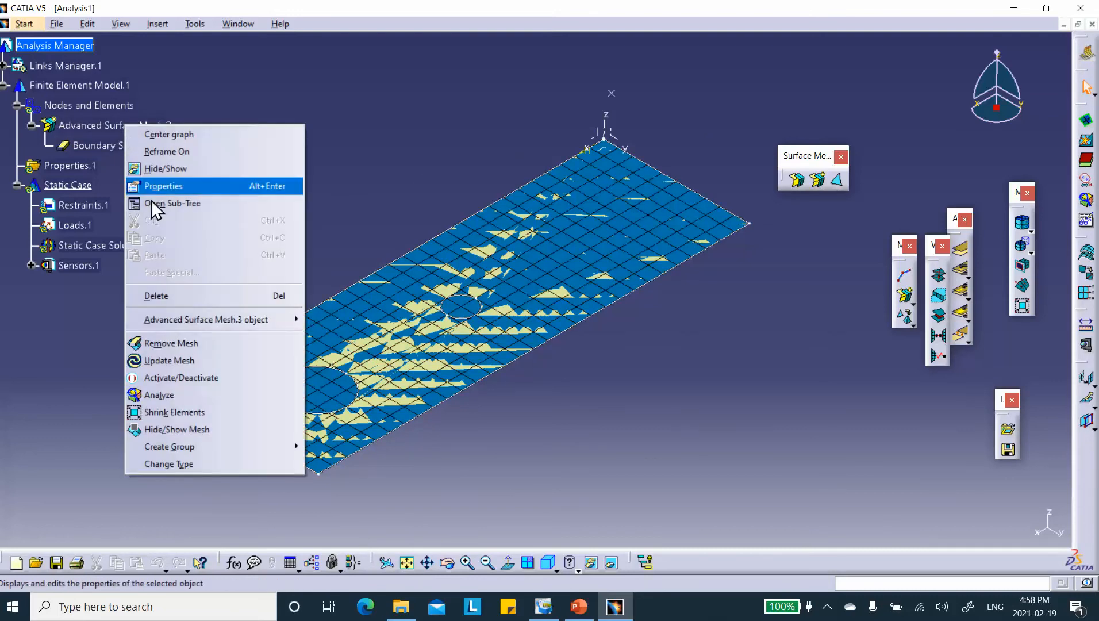
click(171, 295)
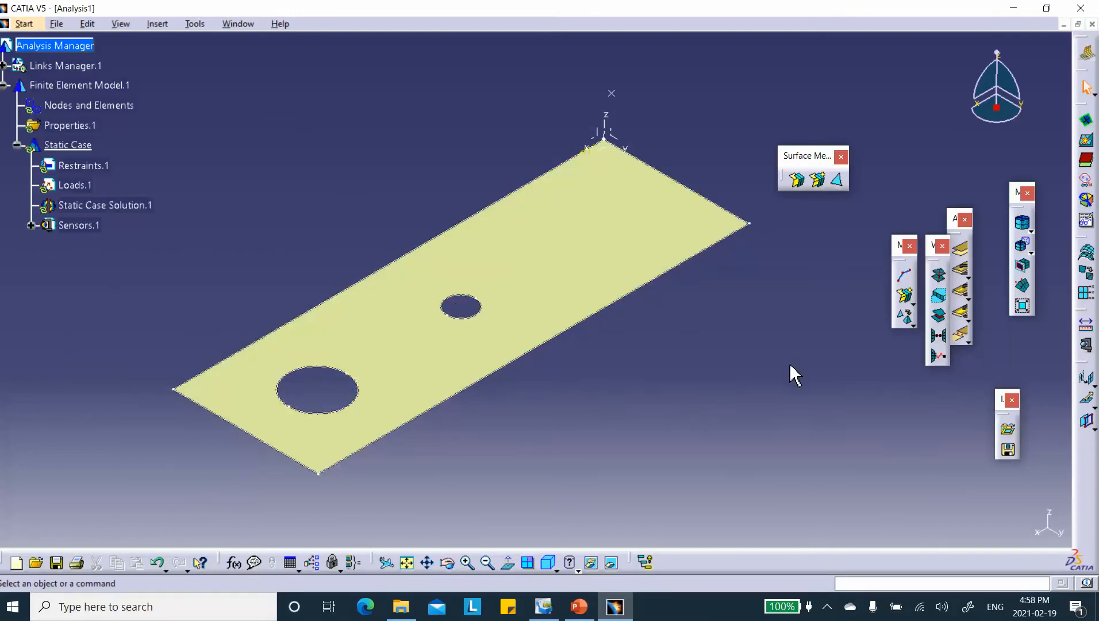
Create a fresh advanced surface mesh on the plate with the 10 mm mesh size, parabolic elements and quads only.
click(799, 181)
click(566, 254)
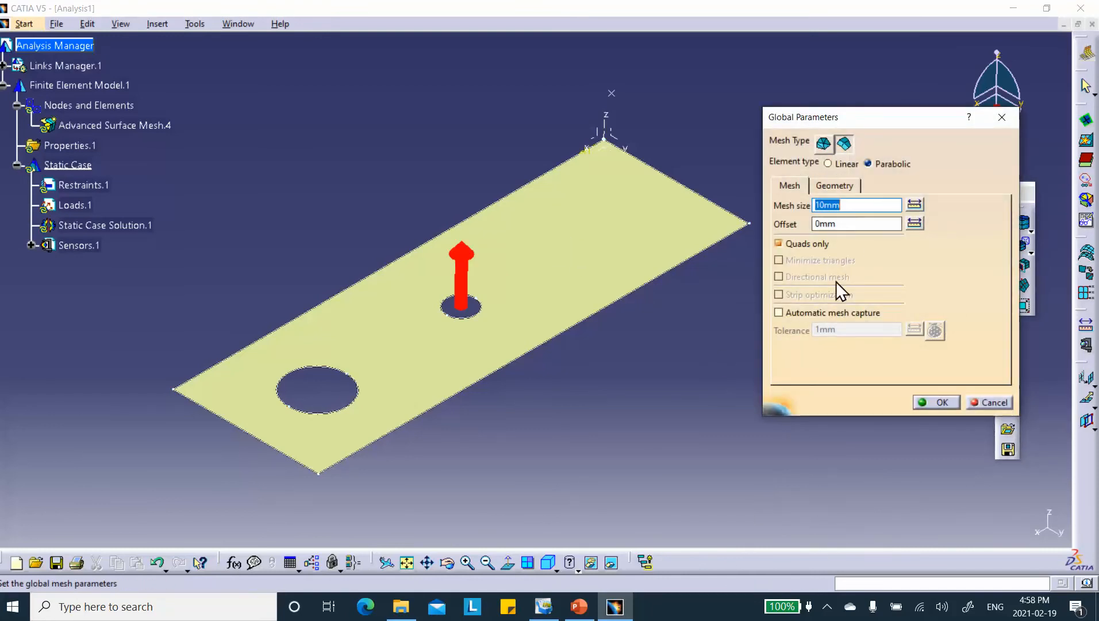
click(940, 402)
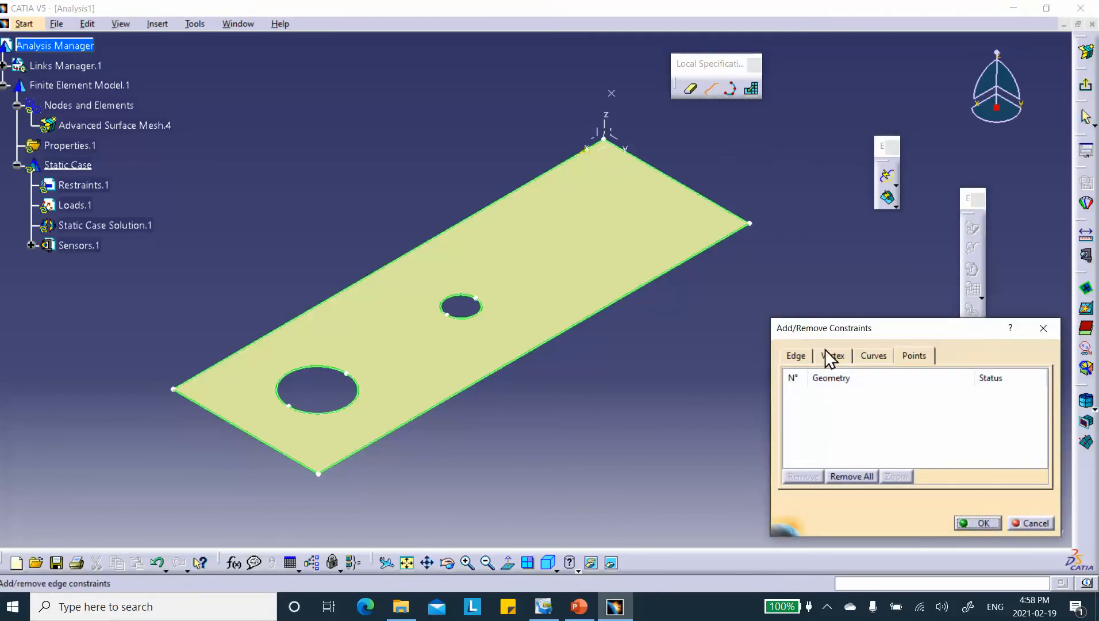
Add the isolated point Point.1 above the plate as a mesh constraint and mesh the part.
click(914, 355)
click(914, 356)
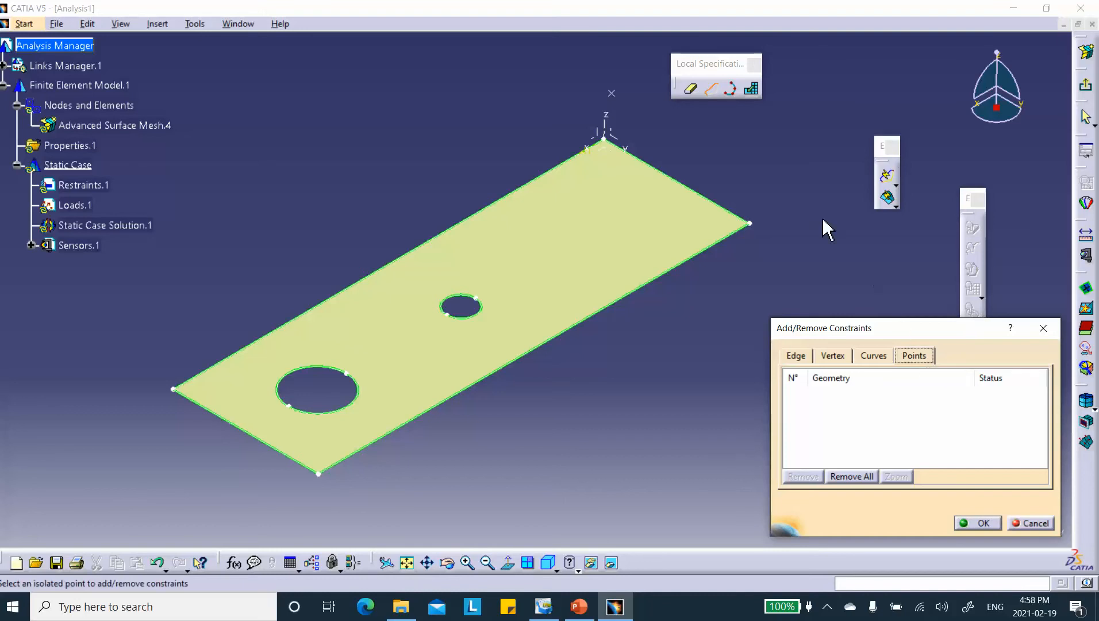
click(618, 95)
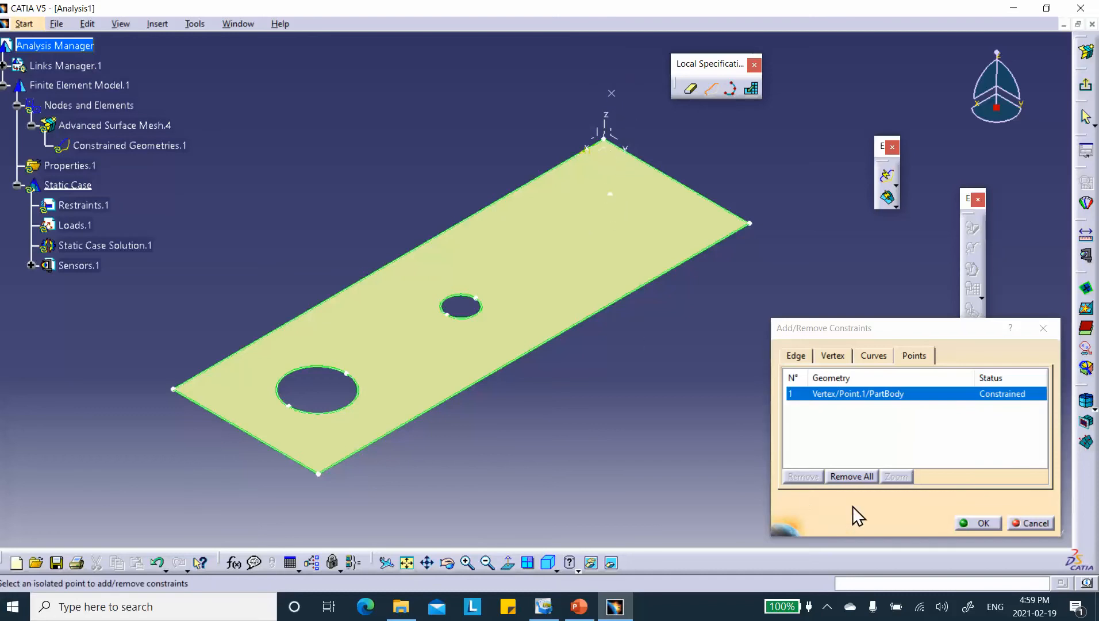
click(991, 529)
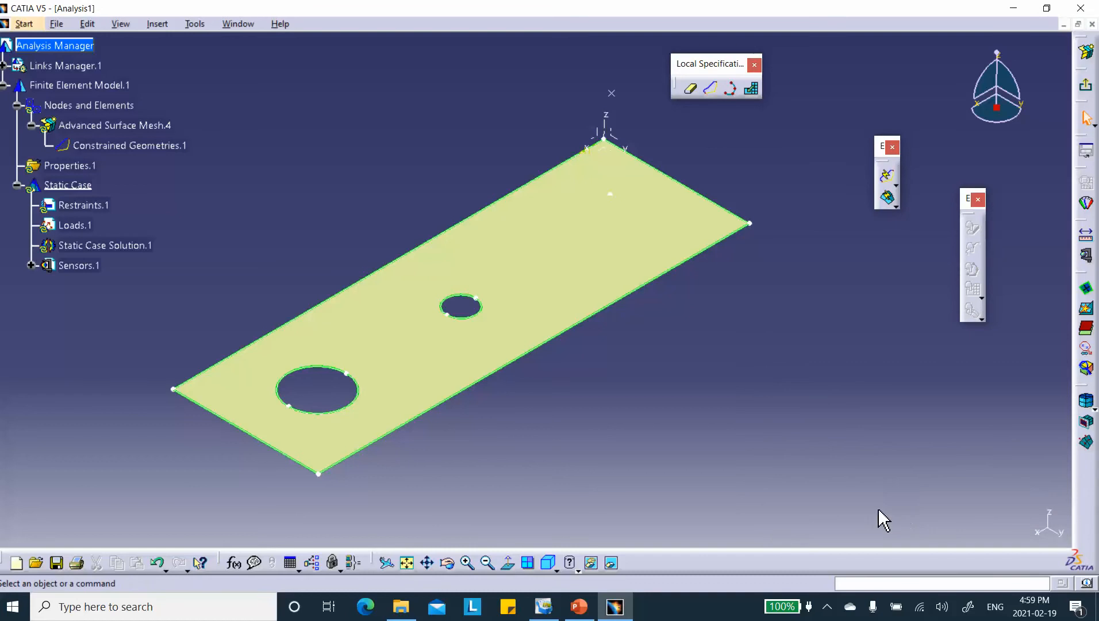
click(887, 199)
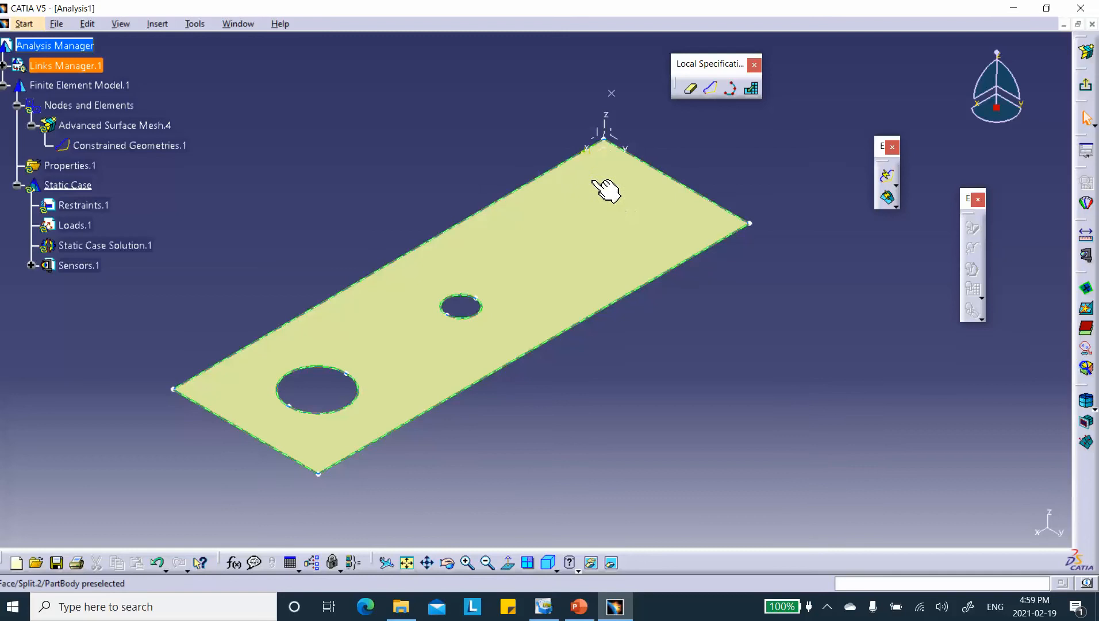
click(888, 199)
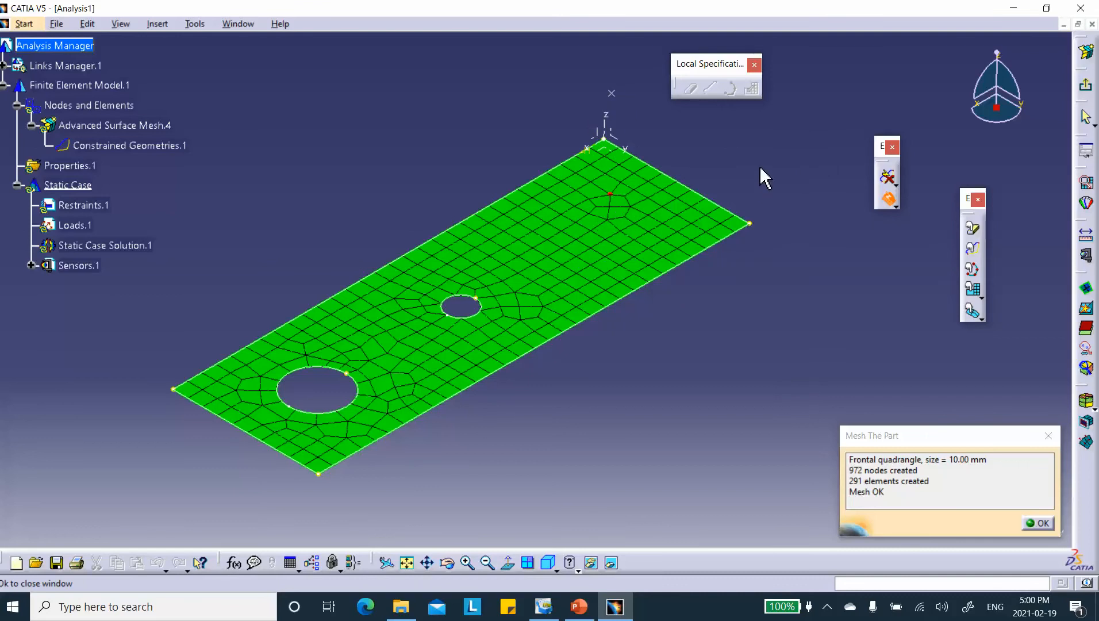
Exit the surface meshing environment and delete Advanced Surface Mesh.4.
click(1043, 523)
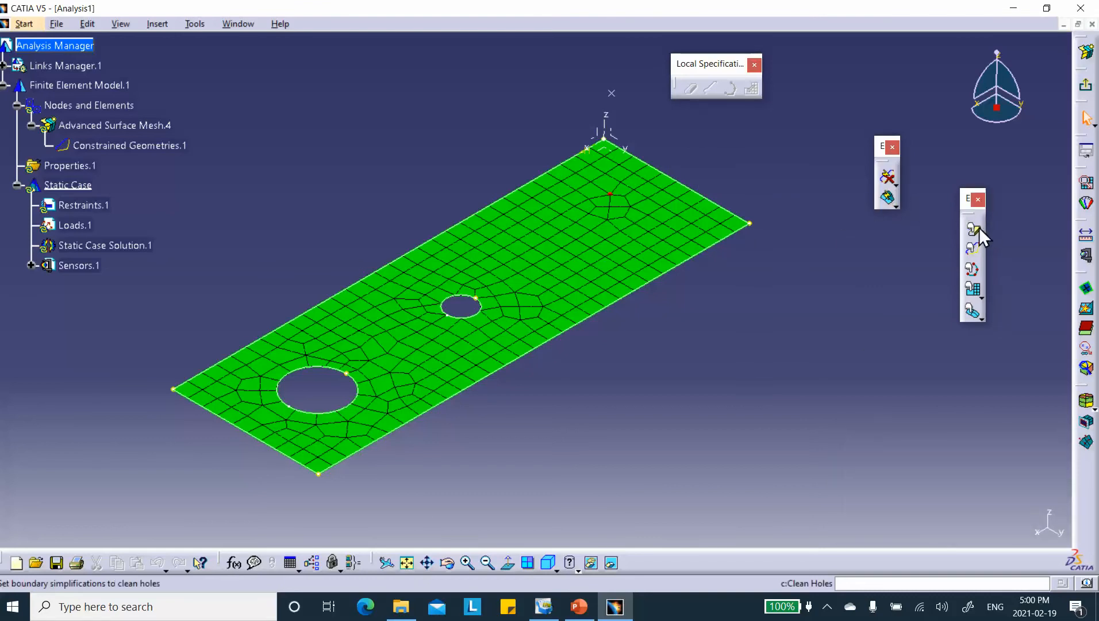
click(1085, 119)
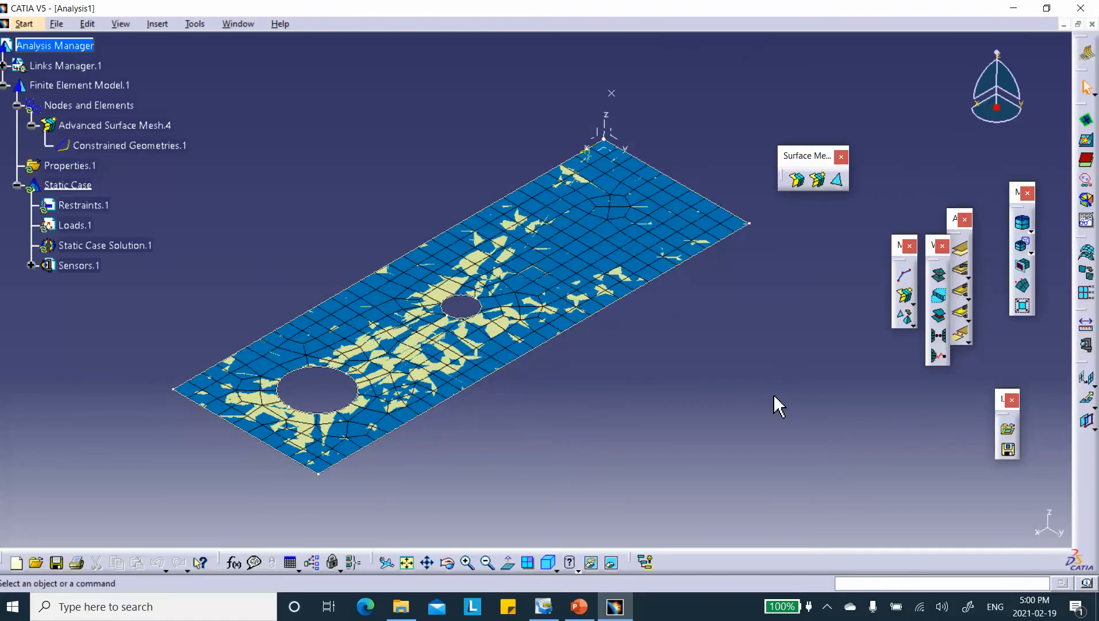
right_click(124, 125)
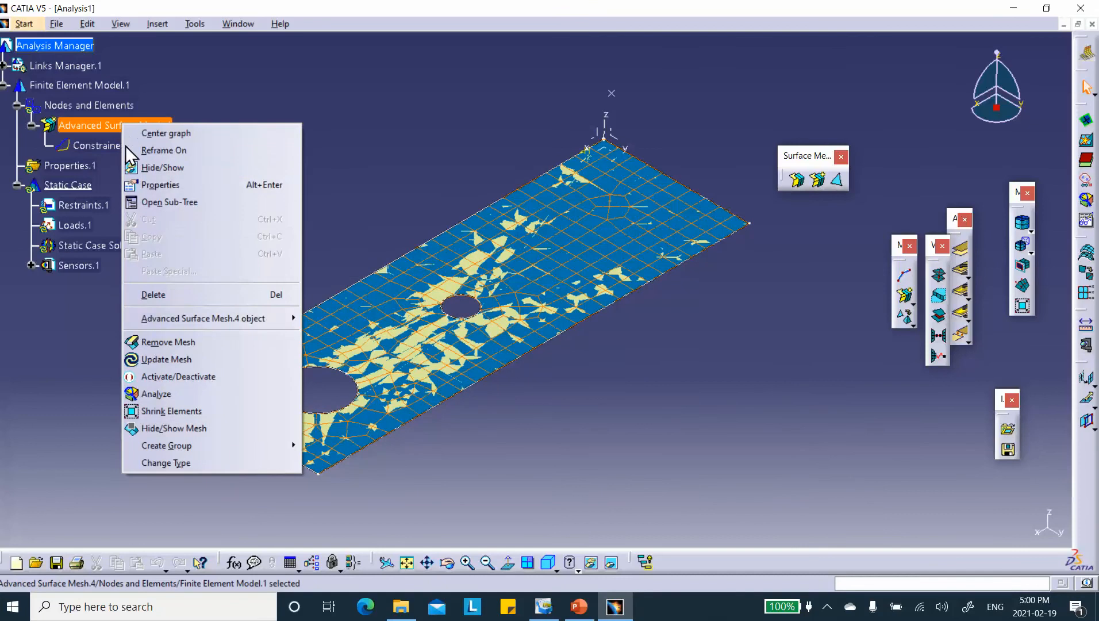
click(176, 297)
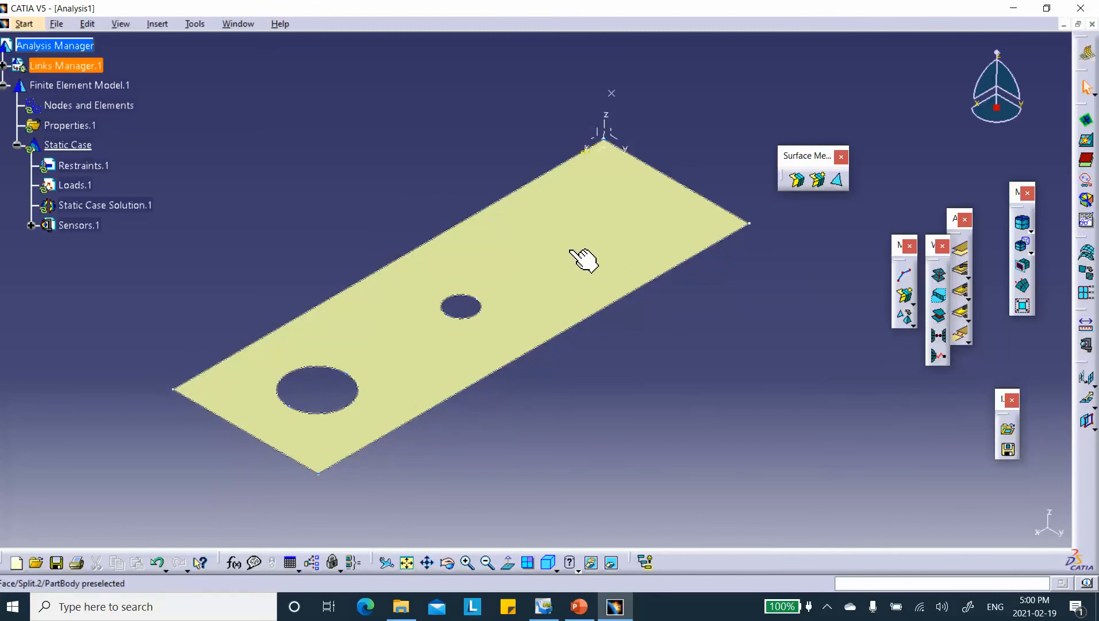
Open Part1's PartBody for editing and sketch a four-point spline crossing both long edges near the plate's hole-free end.
click(4, 65)
click(17, 85)
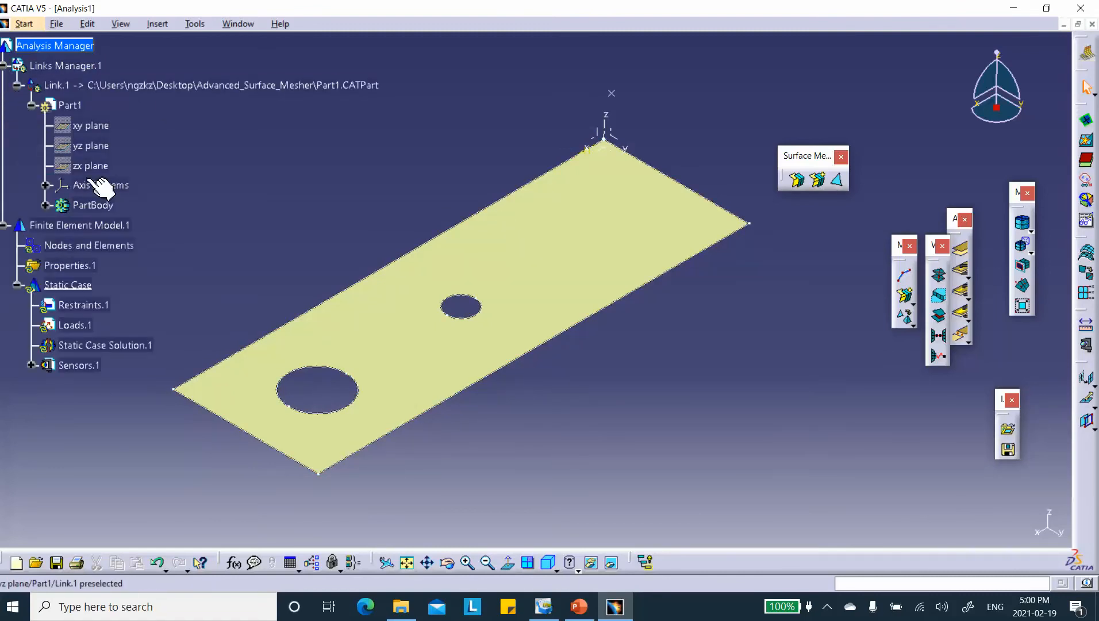
click(46, 205)
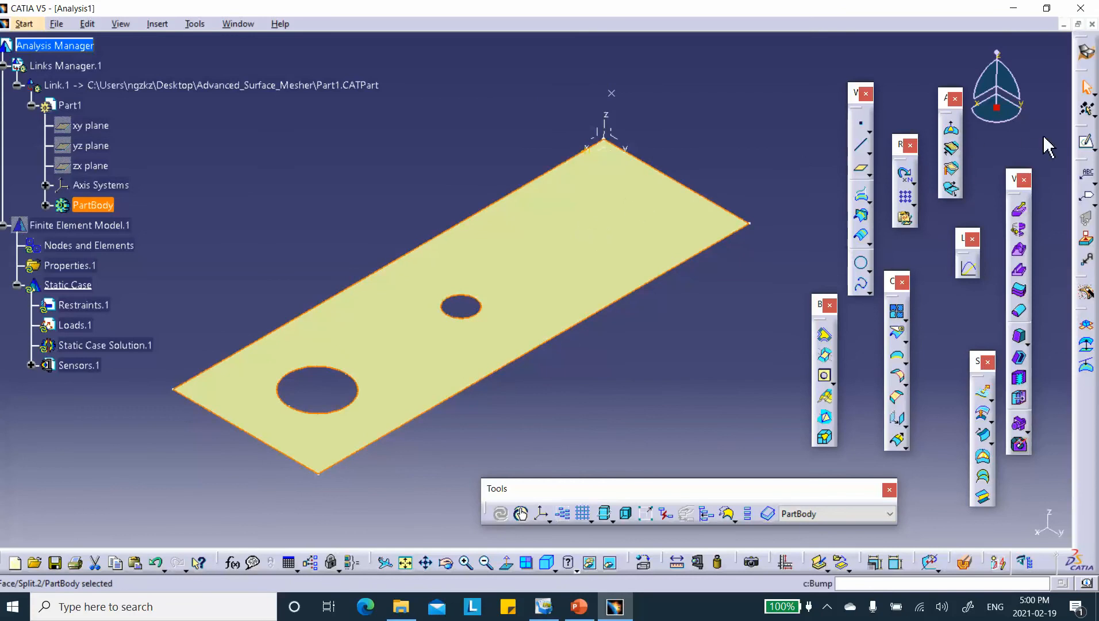
click(1086, 145)
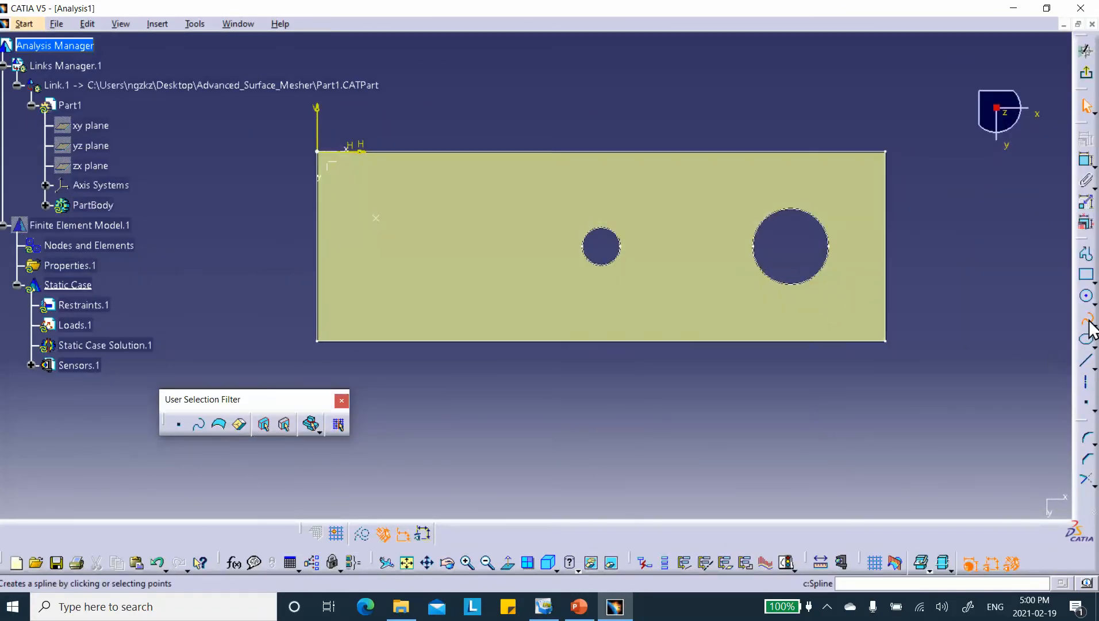
click(1088, 324)
click(381, 400)
click(381, 237)
click(503, 180)
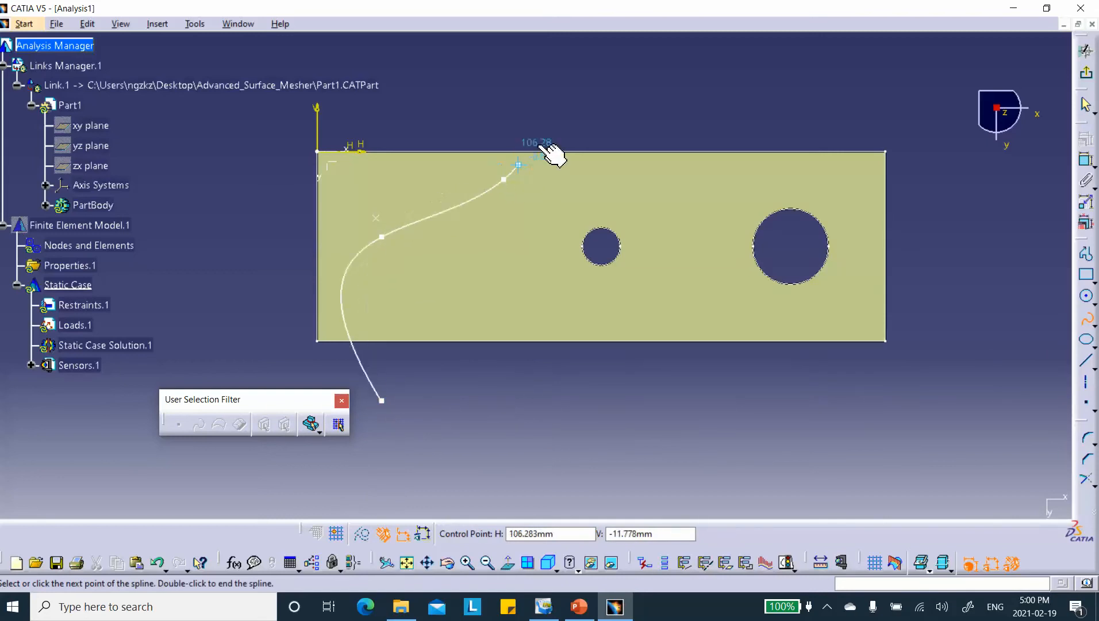
double_click(585, 81)
click(1086, 59)
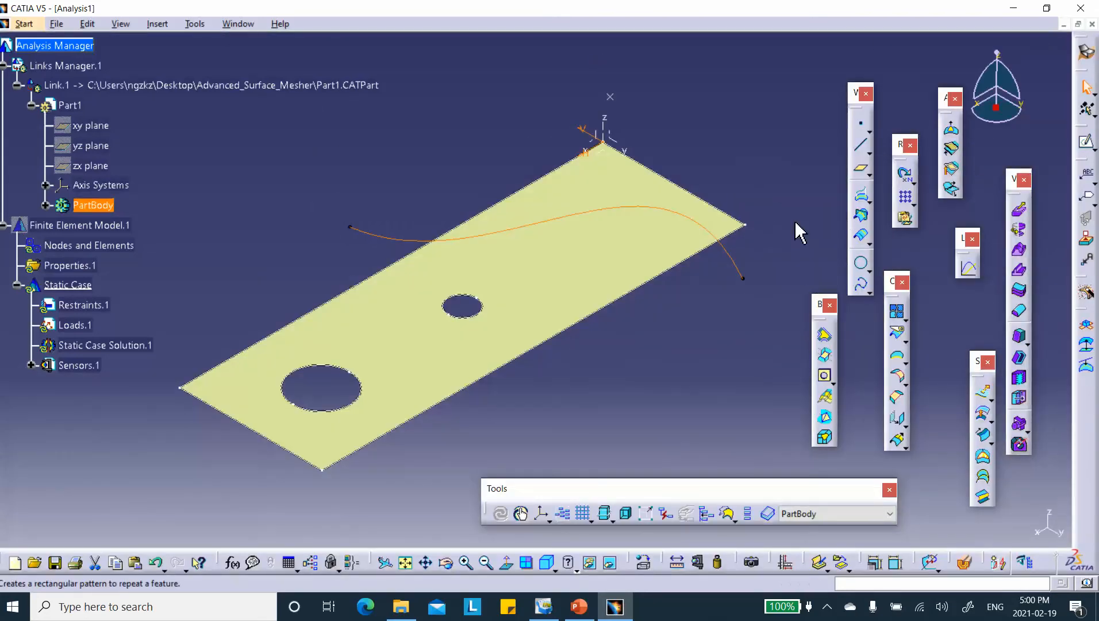
click(798, 228)
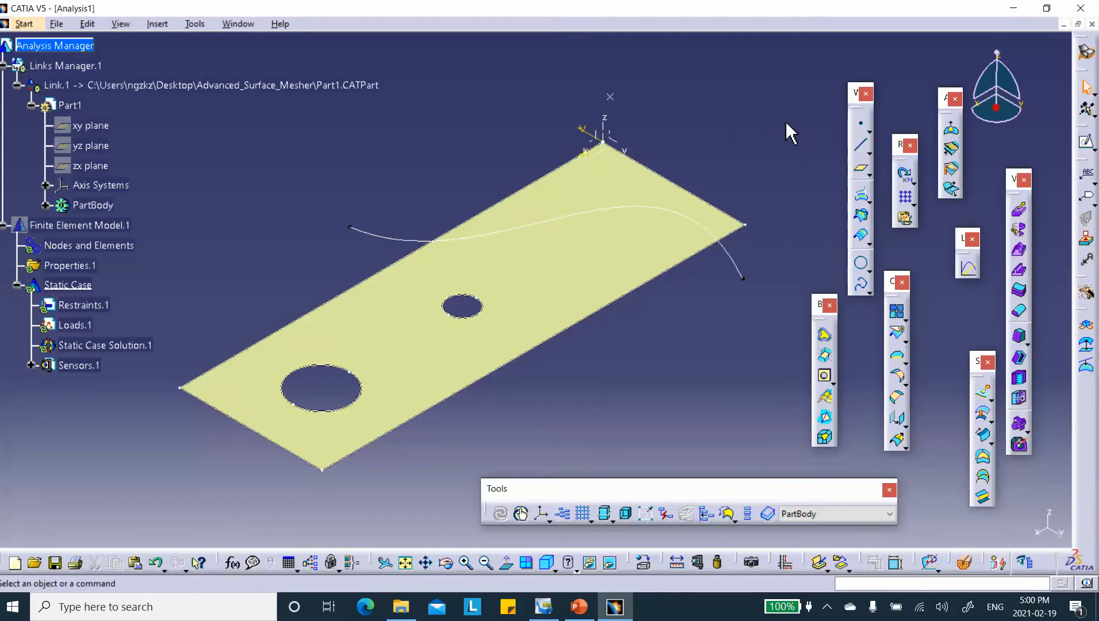
Return to the finite element model and create an advanced surface mesh on the plate with 10 mm mesh size, parabolic elements and quads only.
double_click(57, 245)
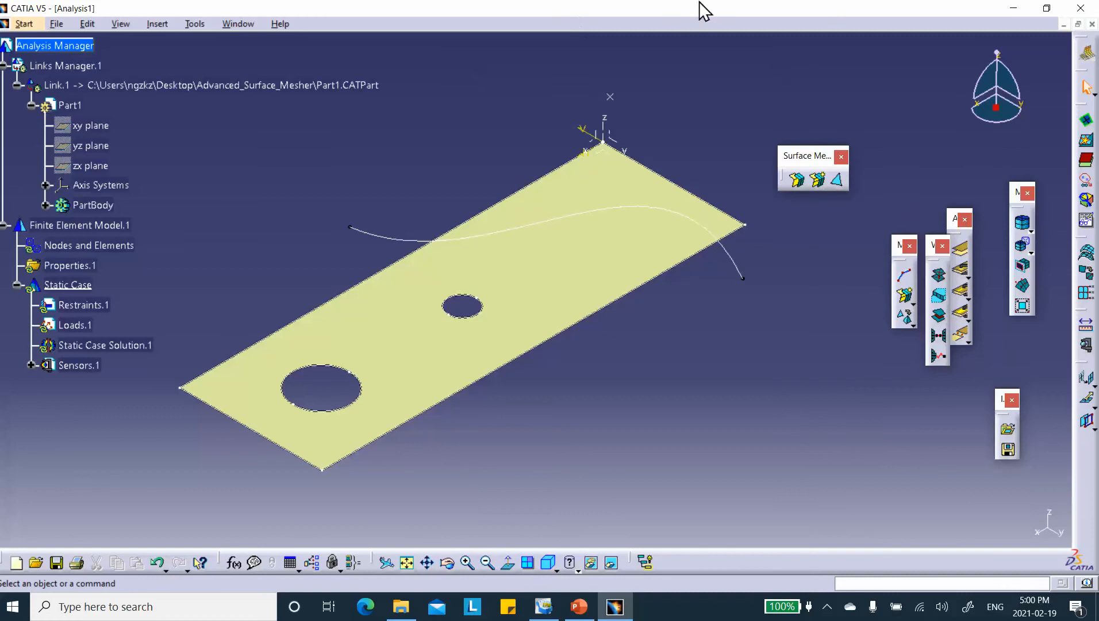
click(822, 184)
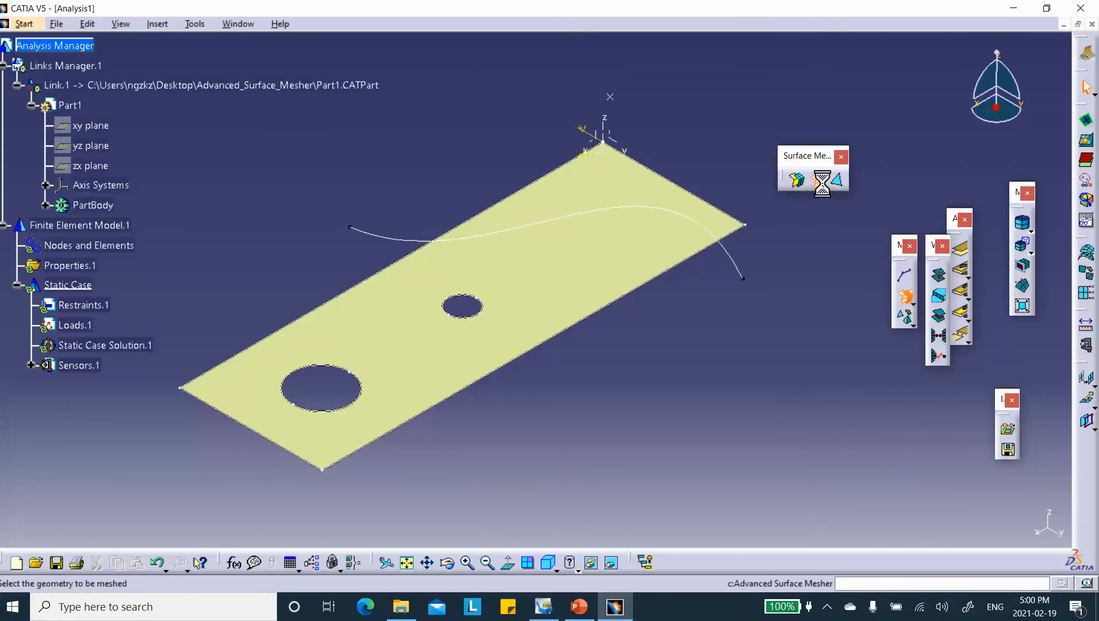
click(553, 292)
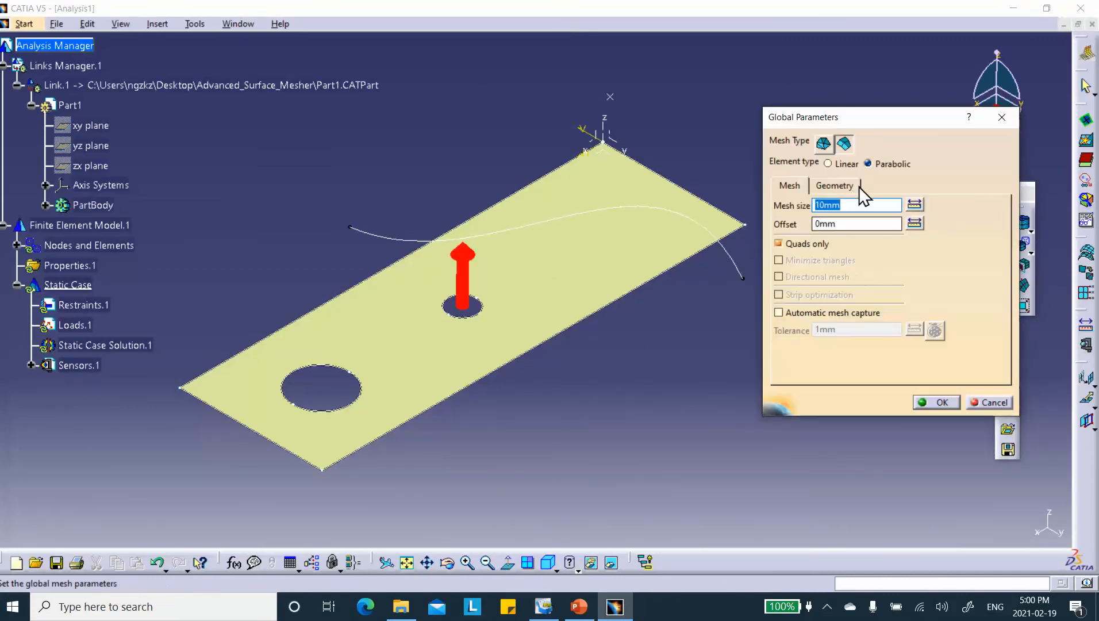
click(942, 401)
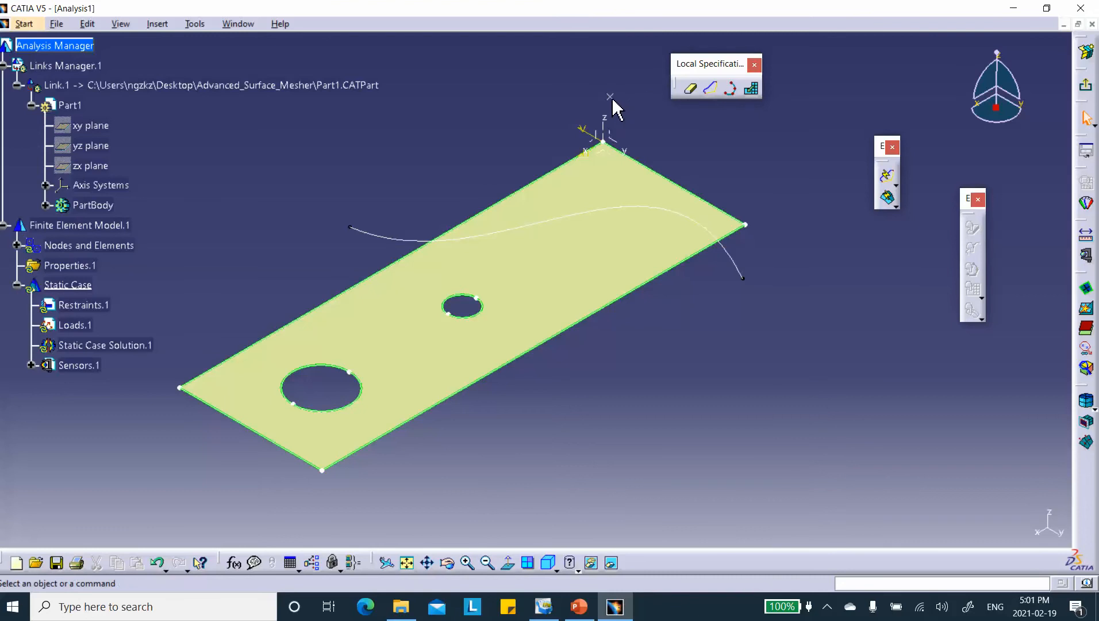
Add Point.1 and the Sketch.4 spline as mesh constraints, mesh the part and inspect the elements around them.
click(708, 90)
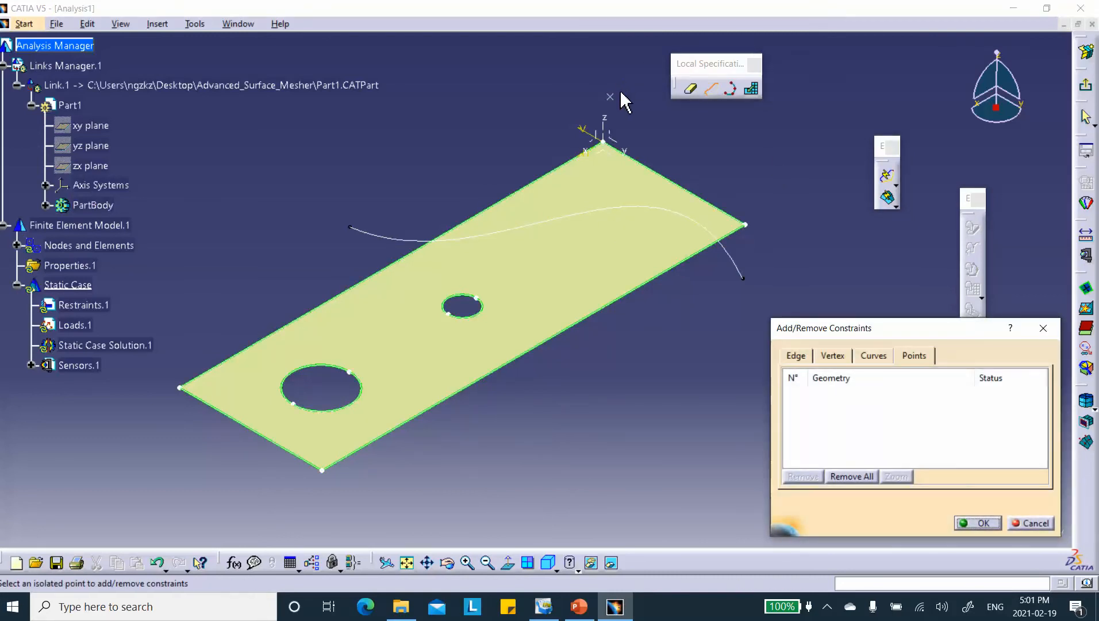
click(610, 97)
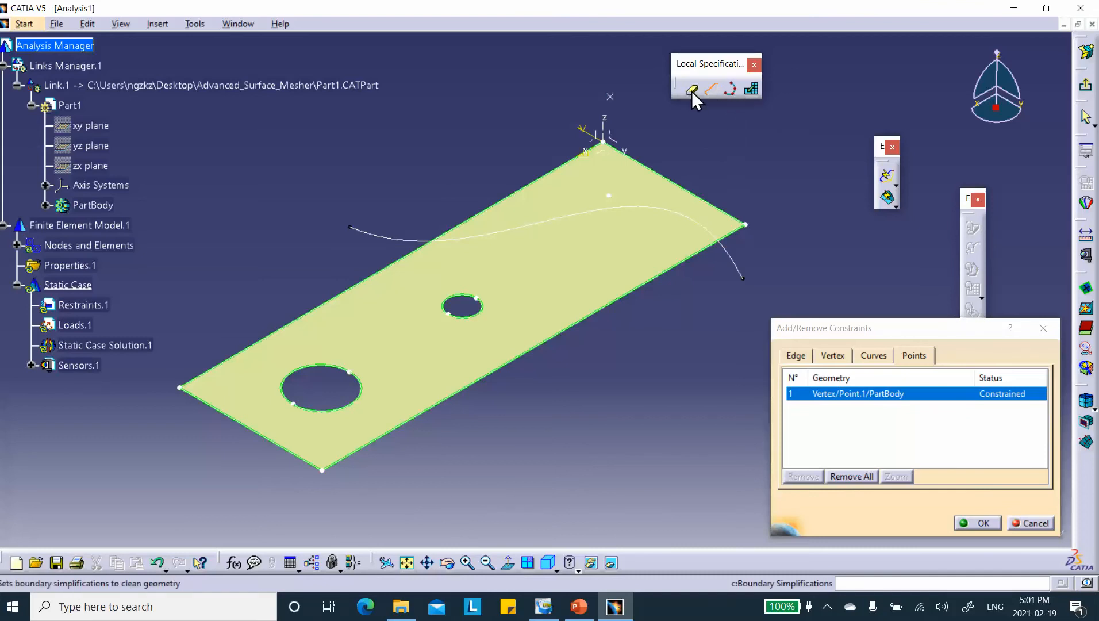
click(873, 355)
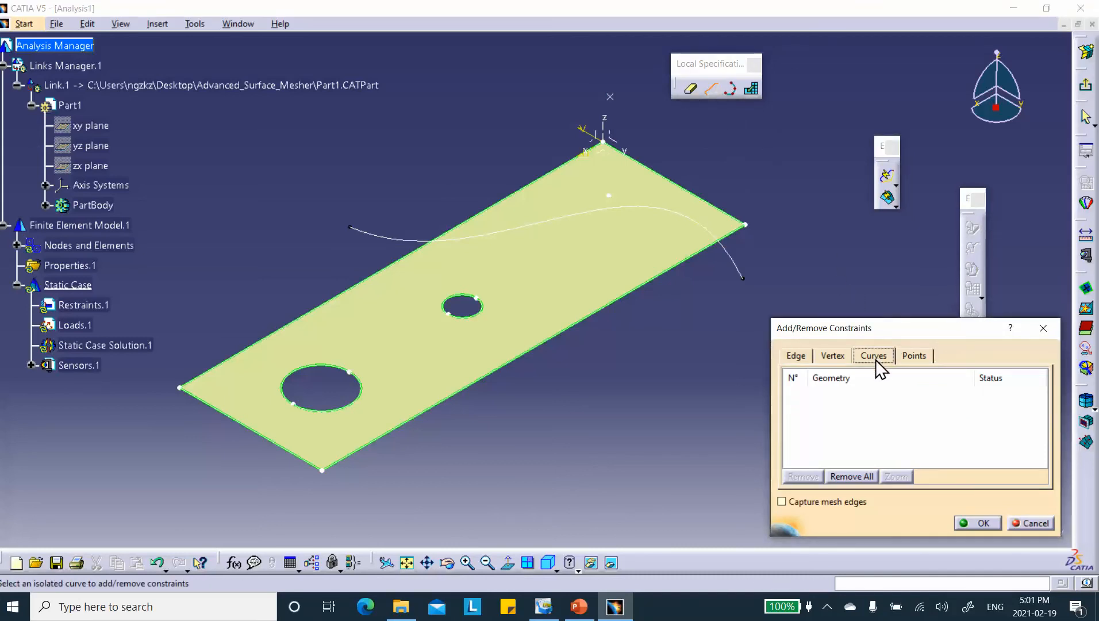
click(741, 265)
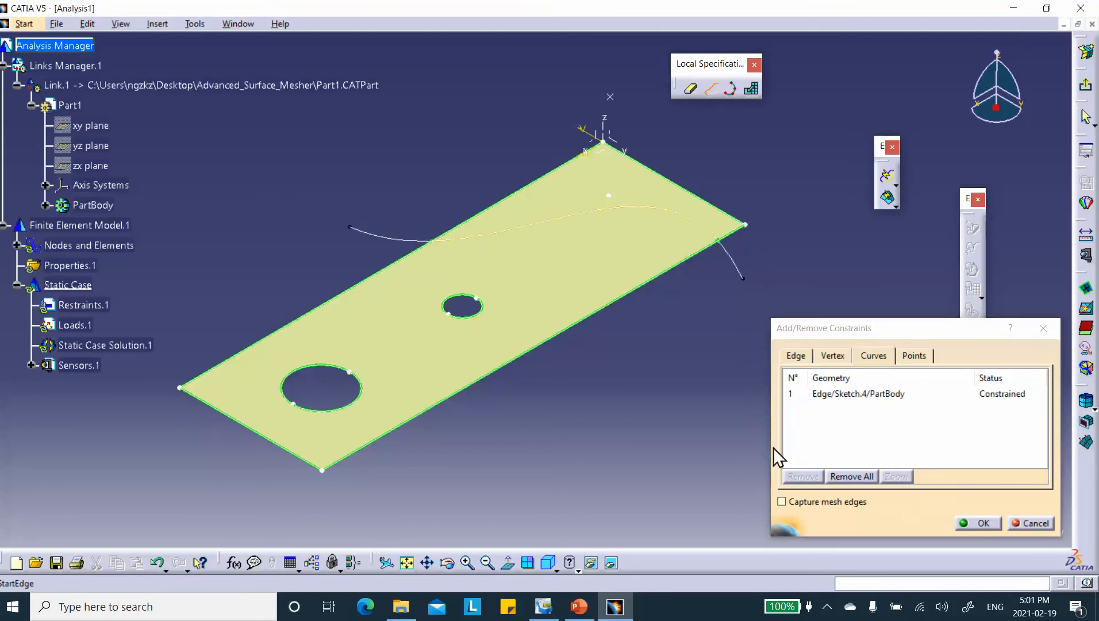
click(971, 522)
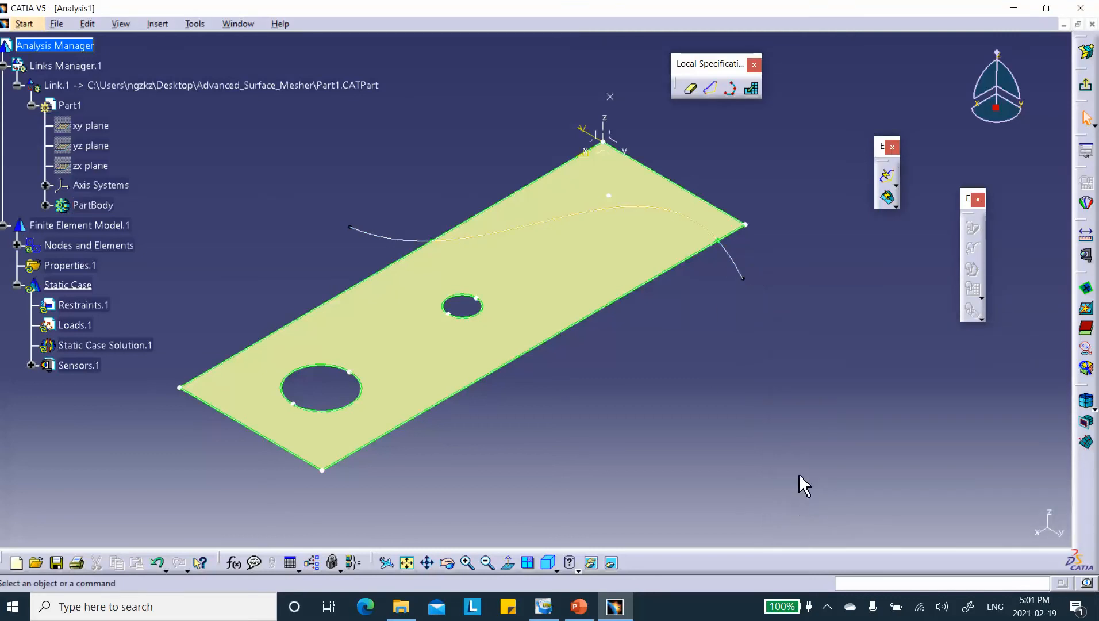
click(889, 199)
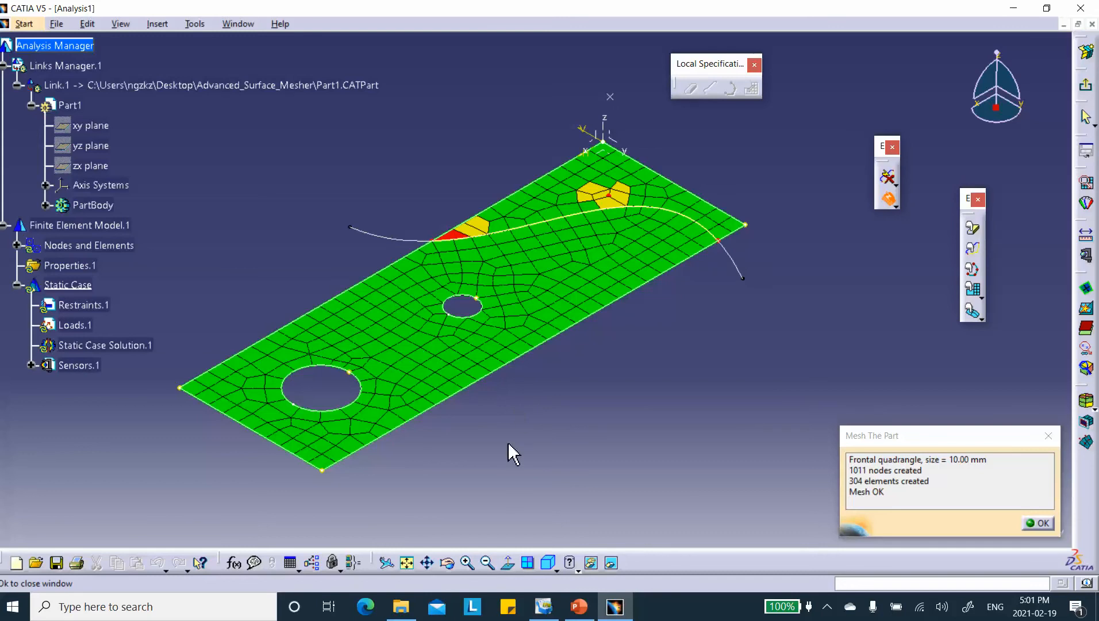
middle_drag(589, 360, 528, 469)
click(593, 367)
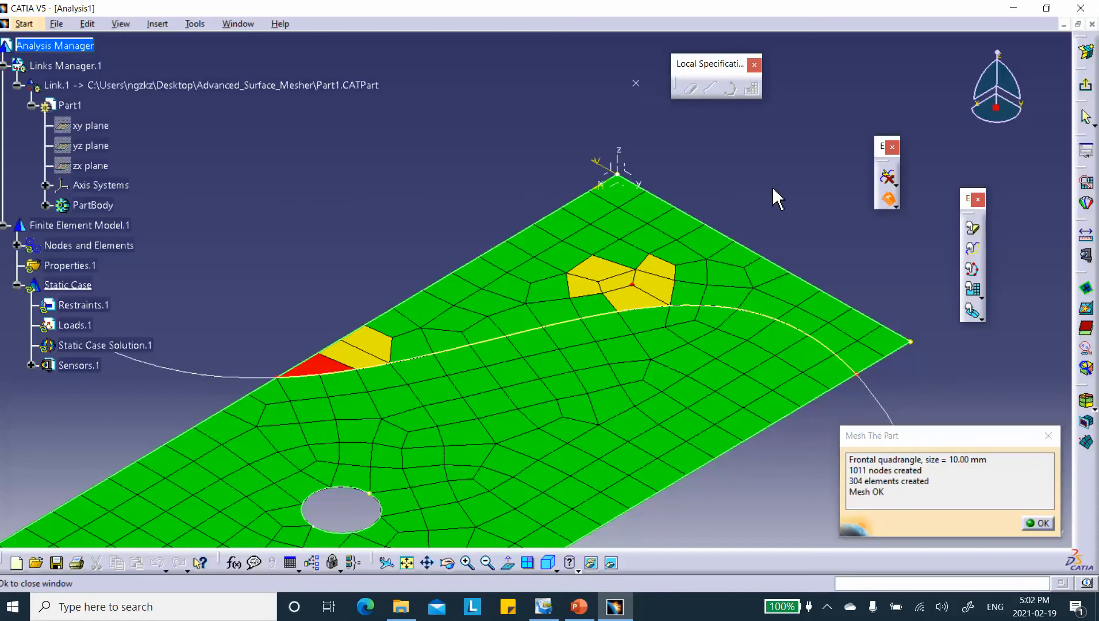
middle_drag(469, 148, 482, 81)
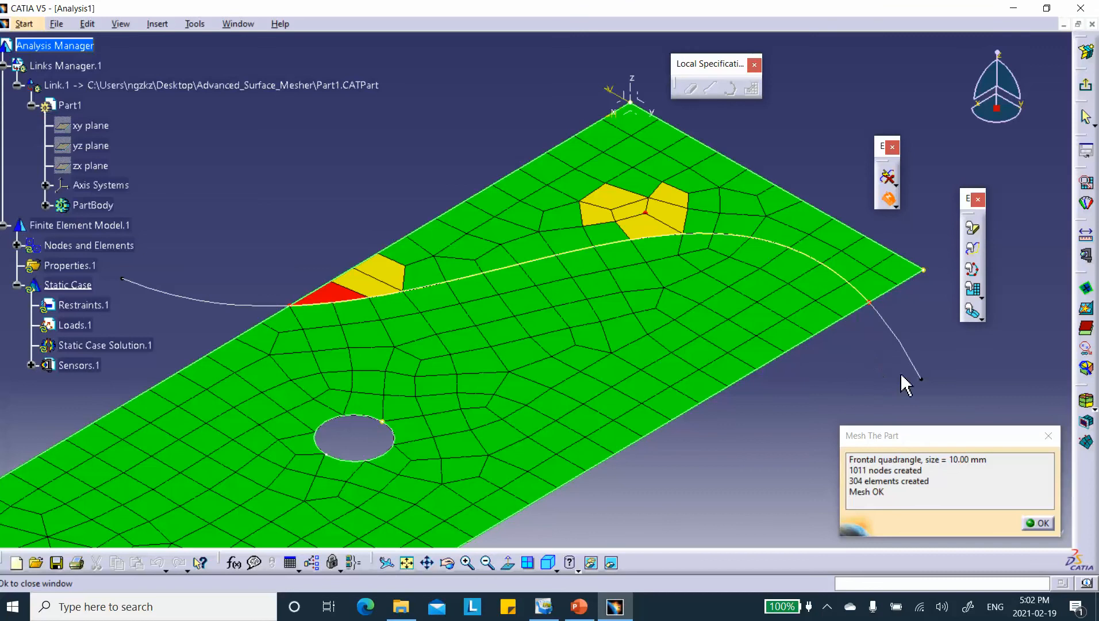
click(1039, 523)
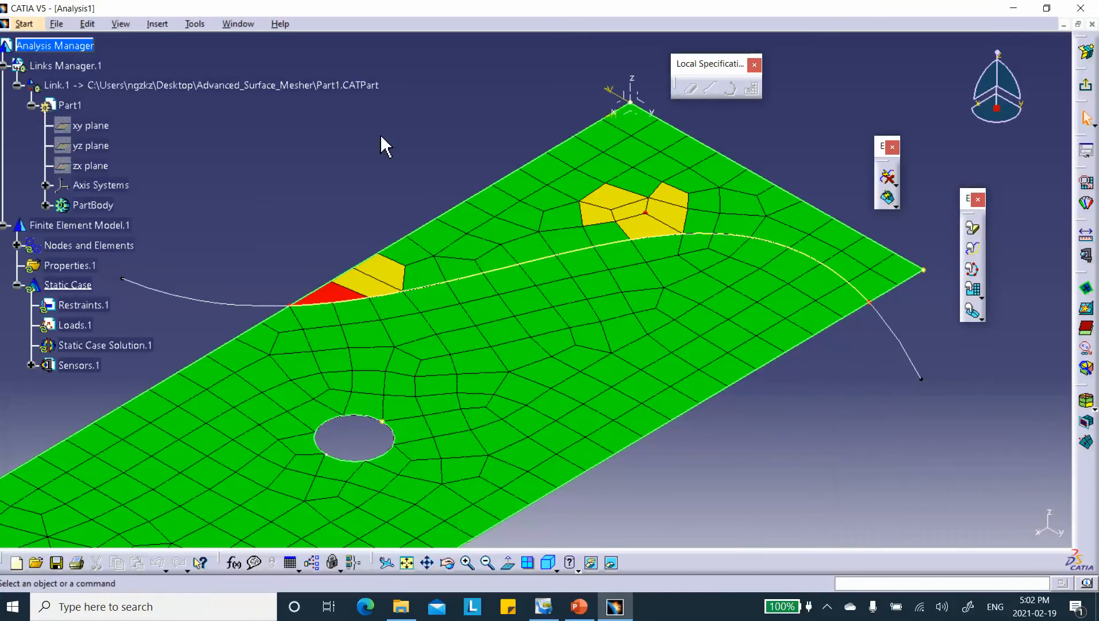
Remove the global mesh from the plate and exit the surface meshing environment.
middle_drag(404, 159, 427, 92)
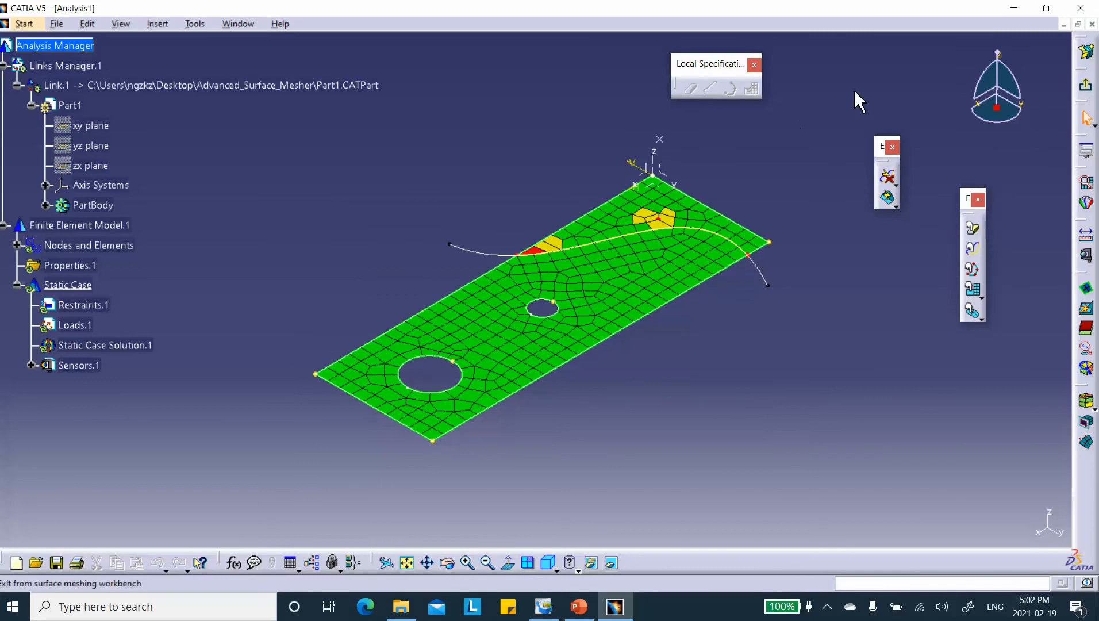
click(896, 202)
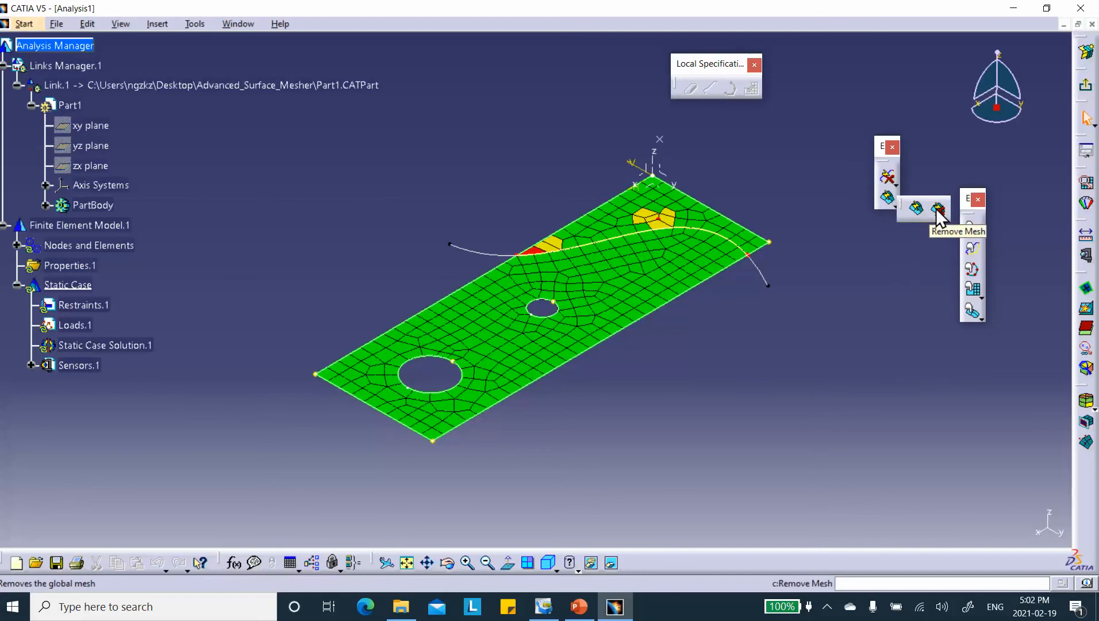
click(936, 208)
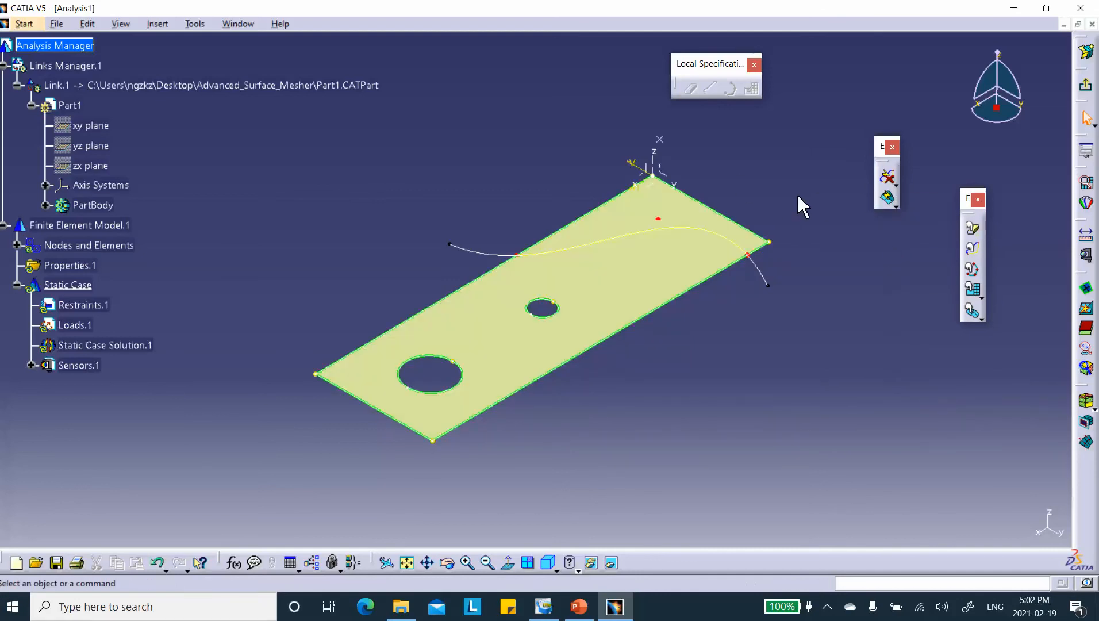
click(1081, 85)
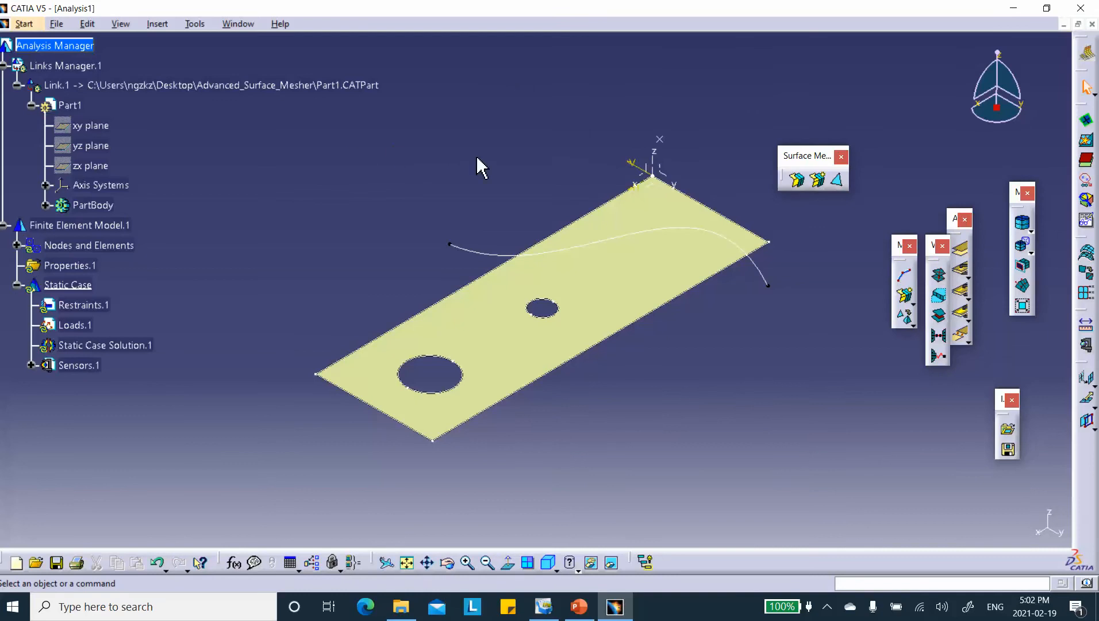
Create a new advanced surface mesh on the plate, keeping 10 mm mesh size, parabolic elements and quads only.
click(818, 180)
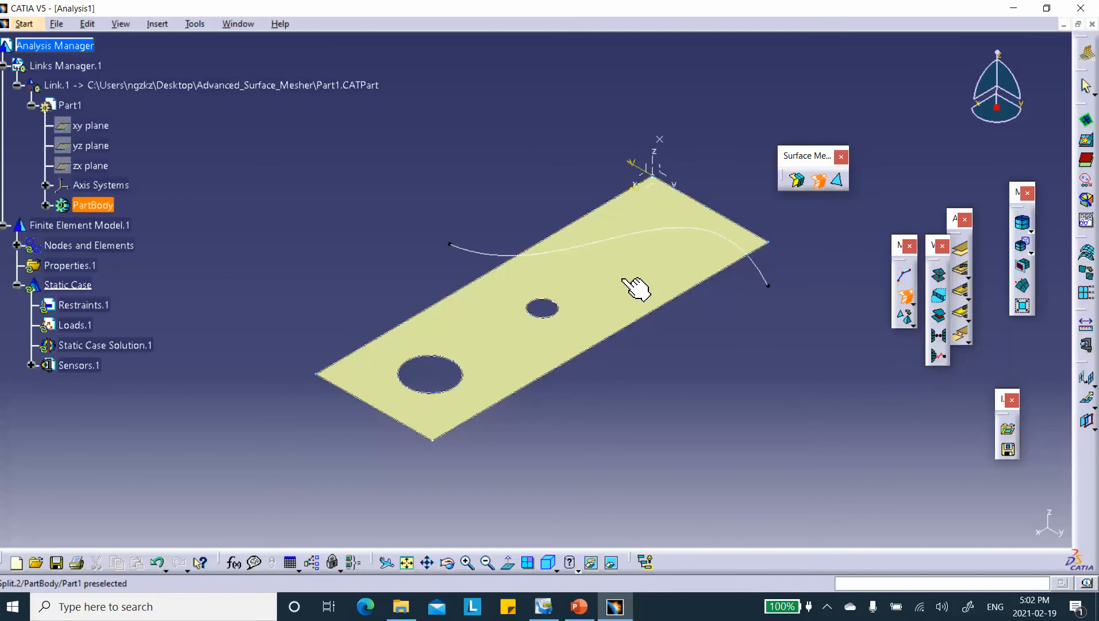
click(609, 293)
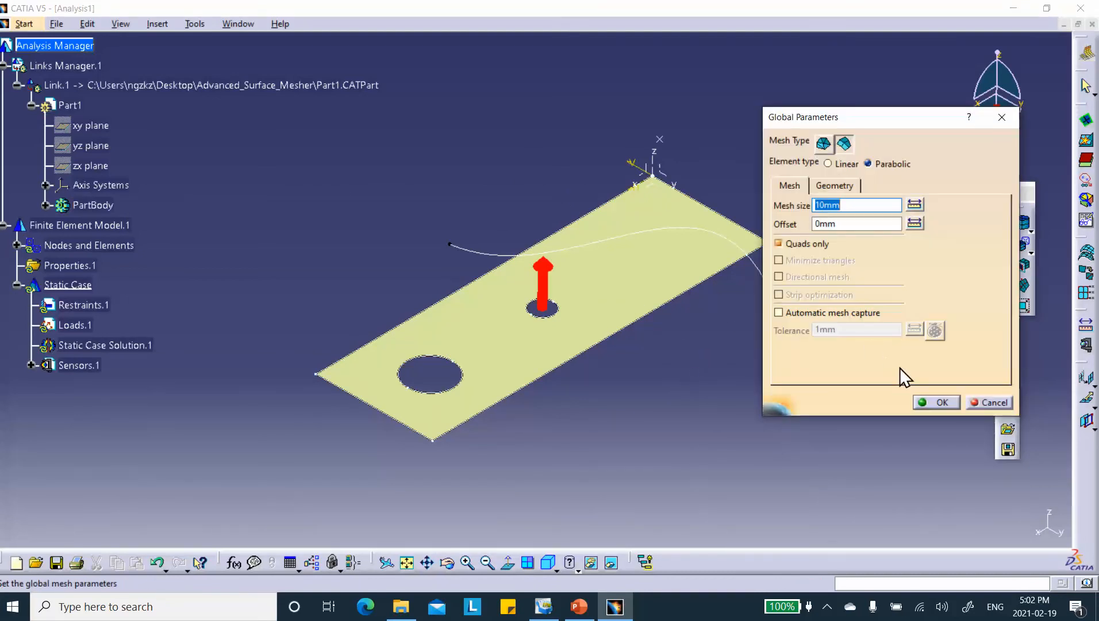
click(928, 398)
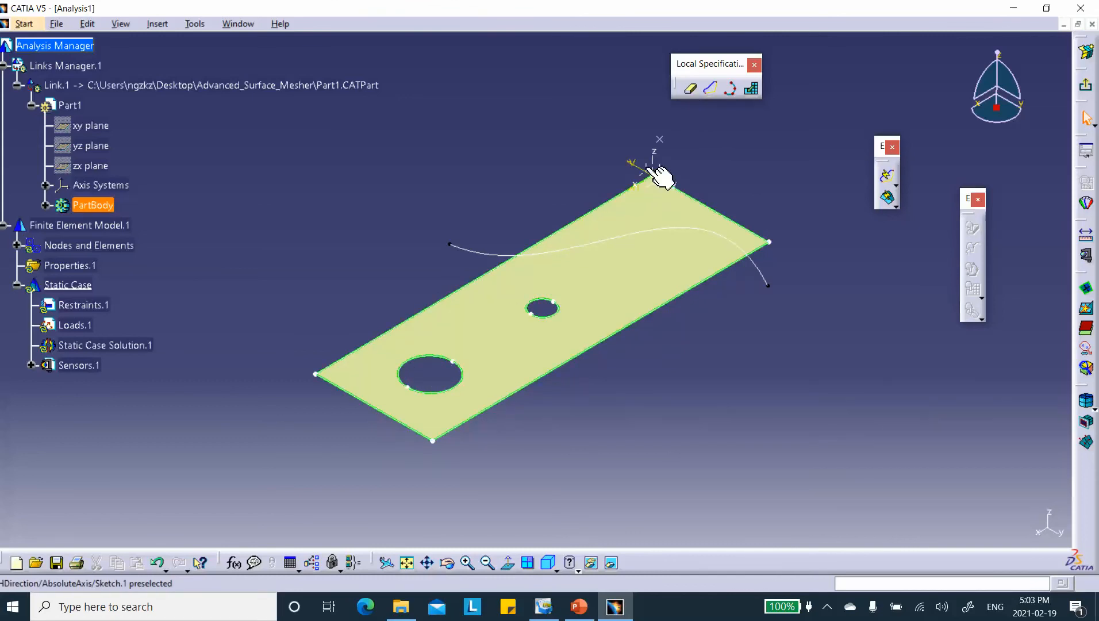
Ignore the large hole with boundary simplifications while leaving the small hole in the mesh.
click(692, 90)
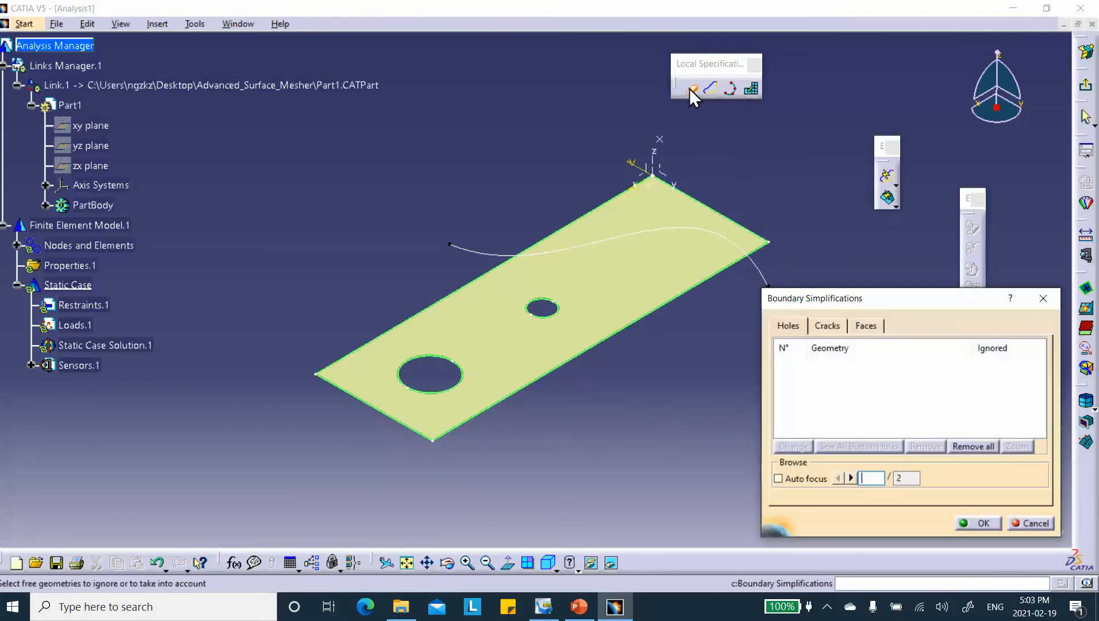
click(427, 361)
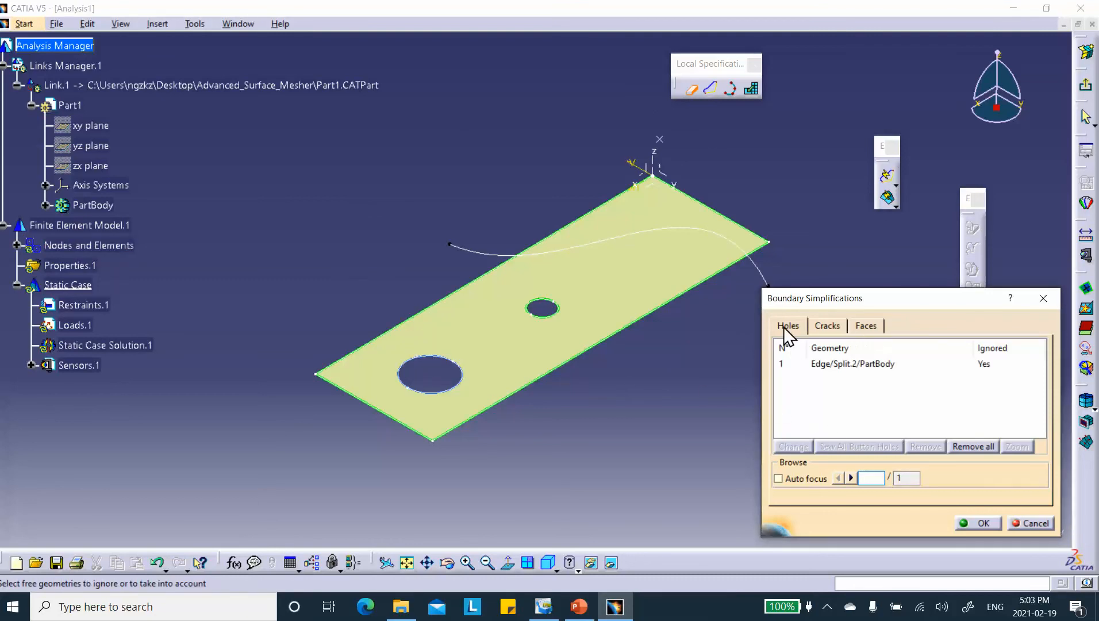
click(983, 522)
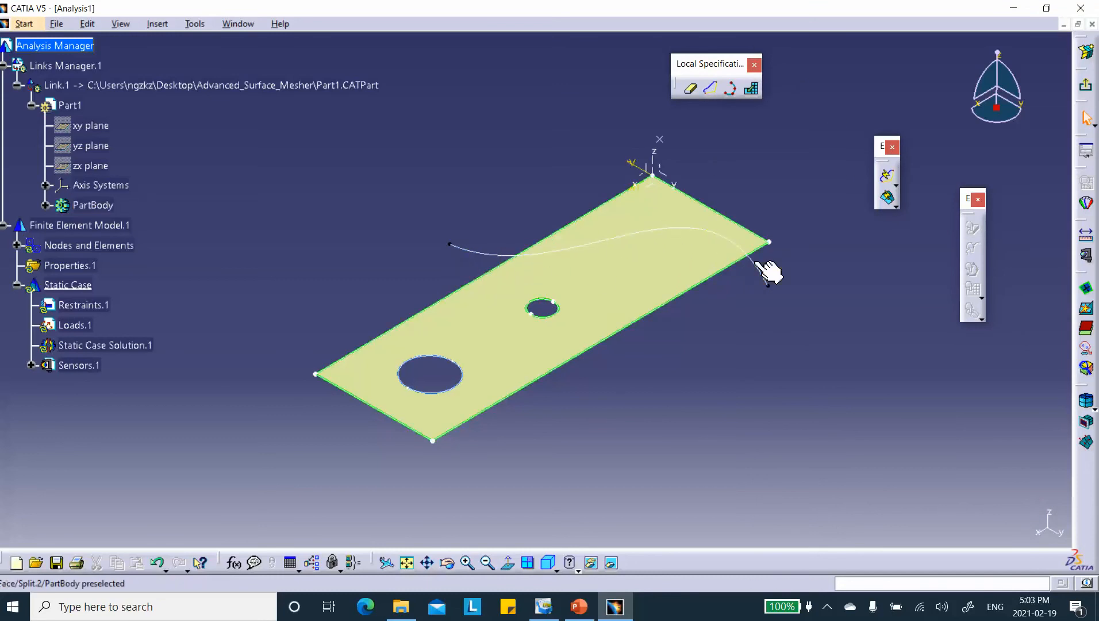
Constrain the mesh to the Sketch.4 spline and the raised Point.1, and mesh the part with the large hole ignored.
click(712, 89)
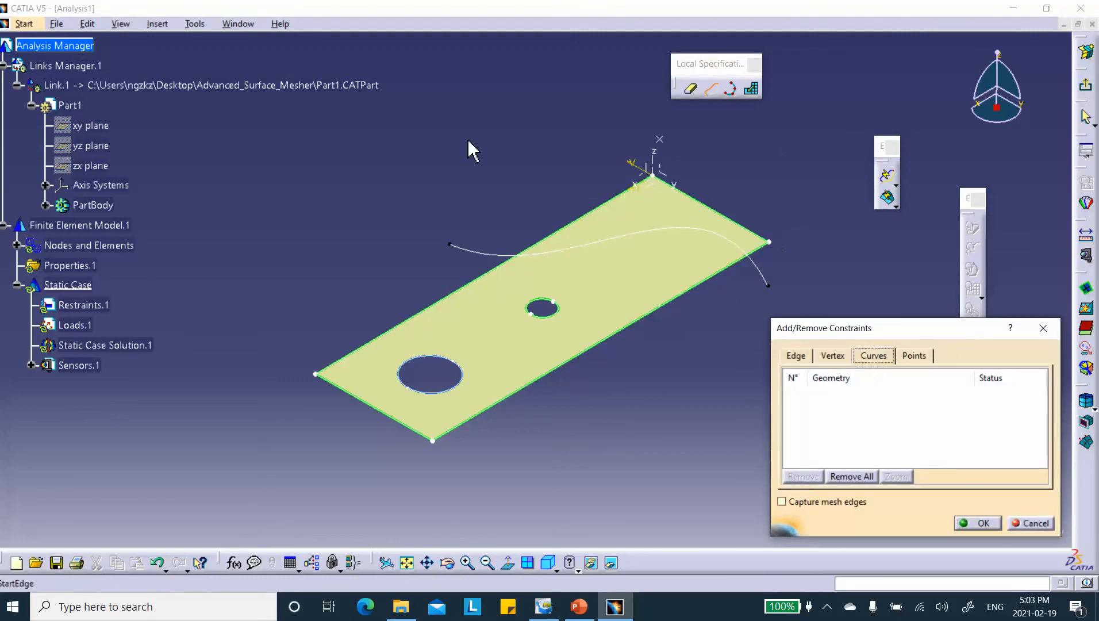
click(480, 254)
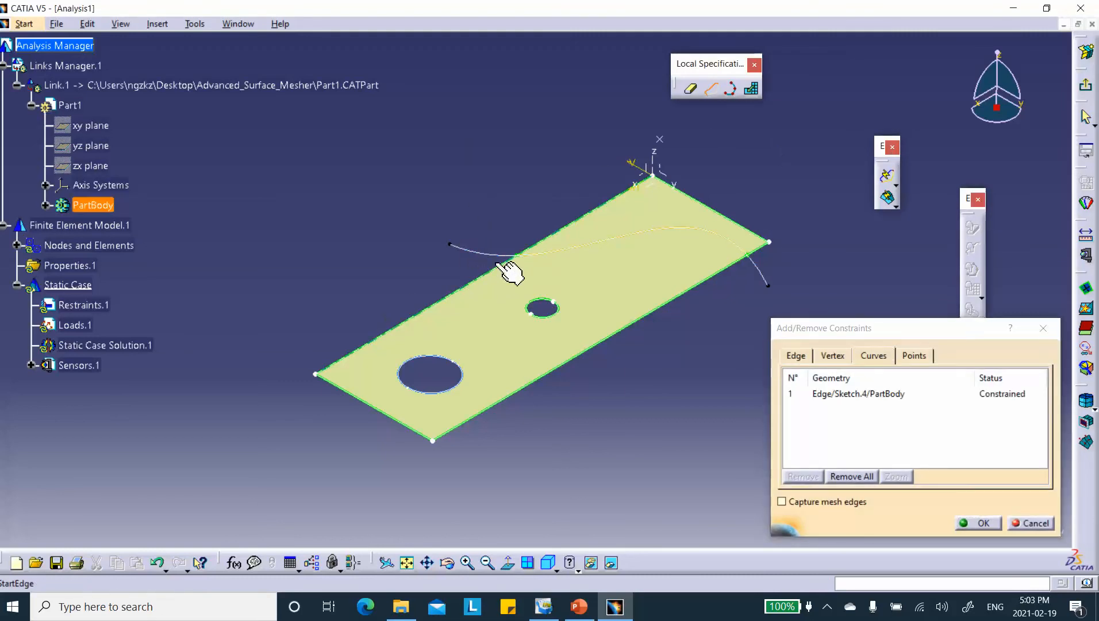
click(915, 355)
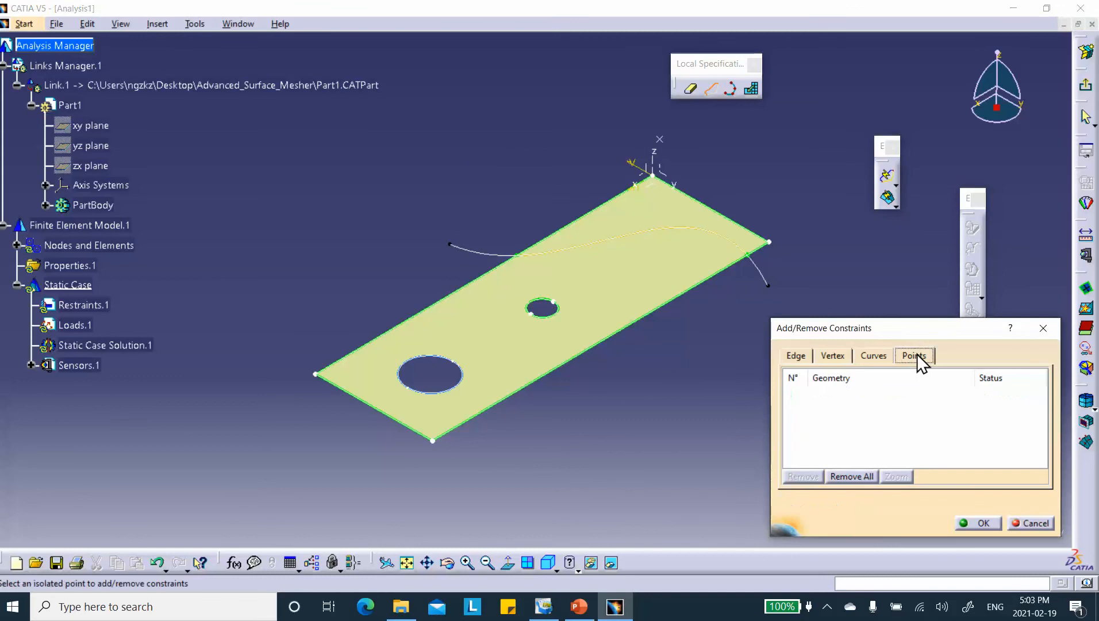
click(657, 142)
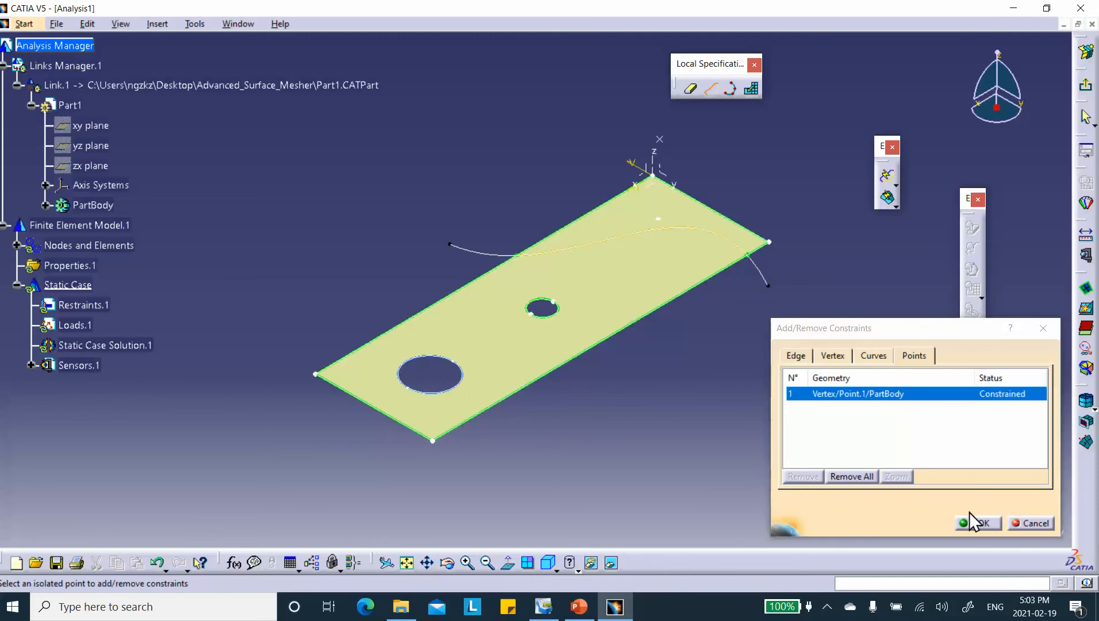
click(981, 523)
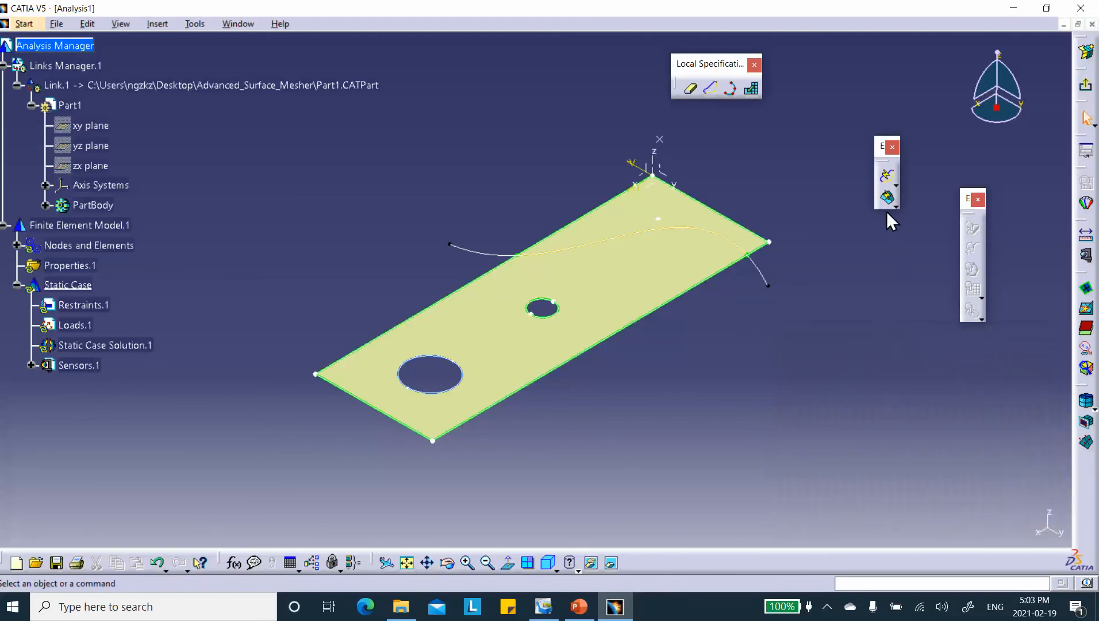
click(886, 198)
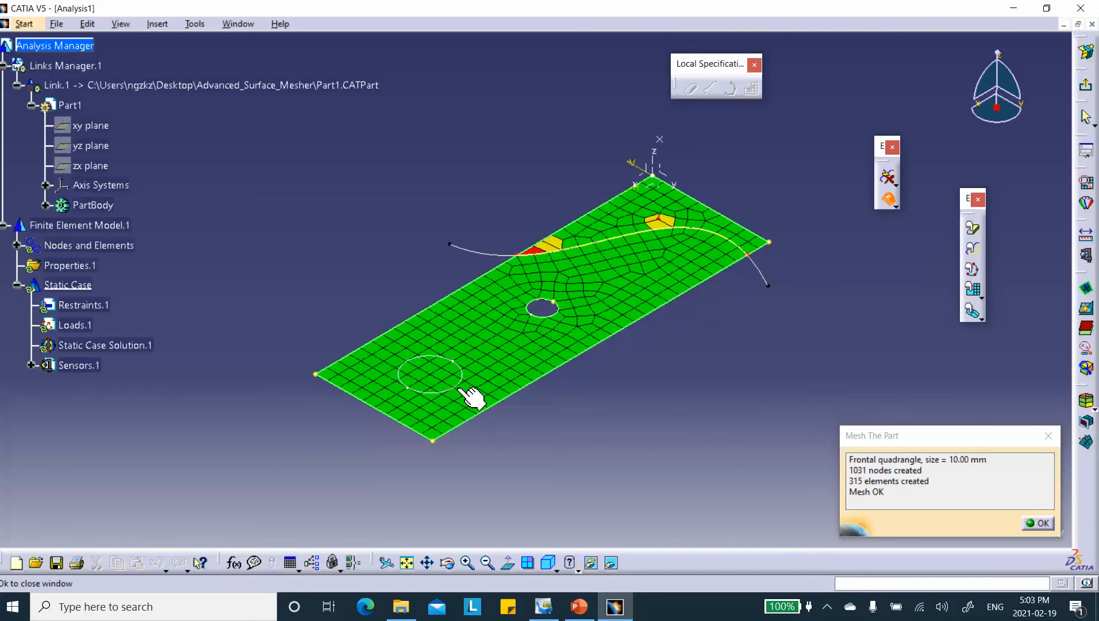
click(1038, 522)
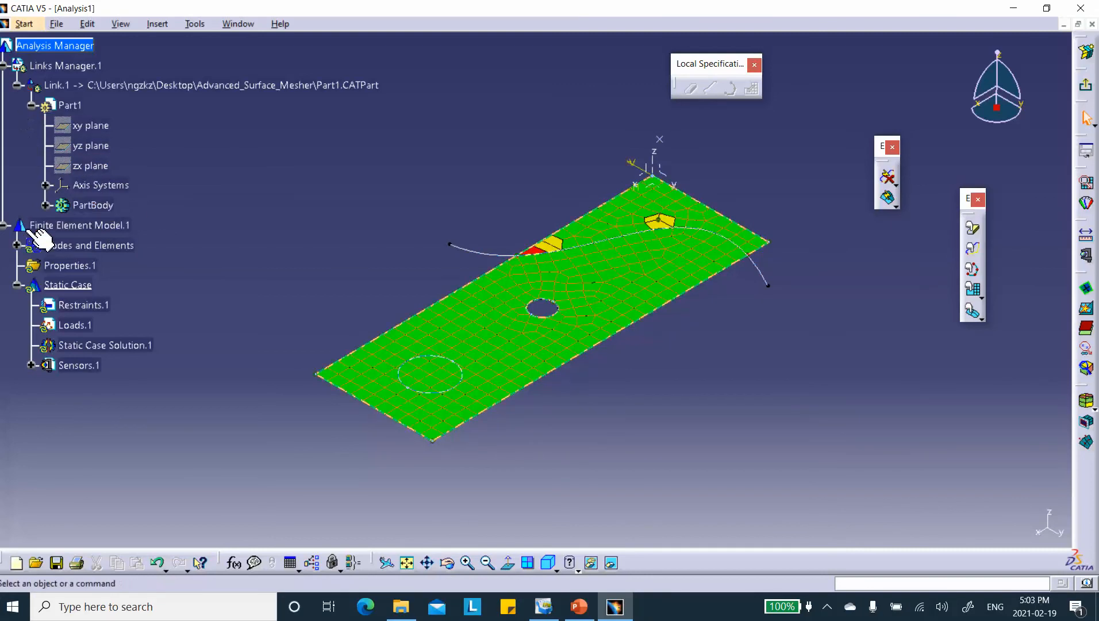
Exit the surface meshing environment and delete Advanced Surface Mesh.6 and Advanced Surface Mesh.5 from Nodes and Elements.
click(17, 247)
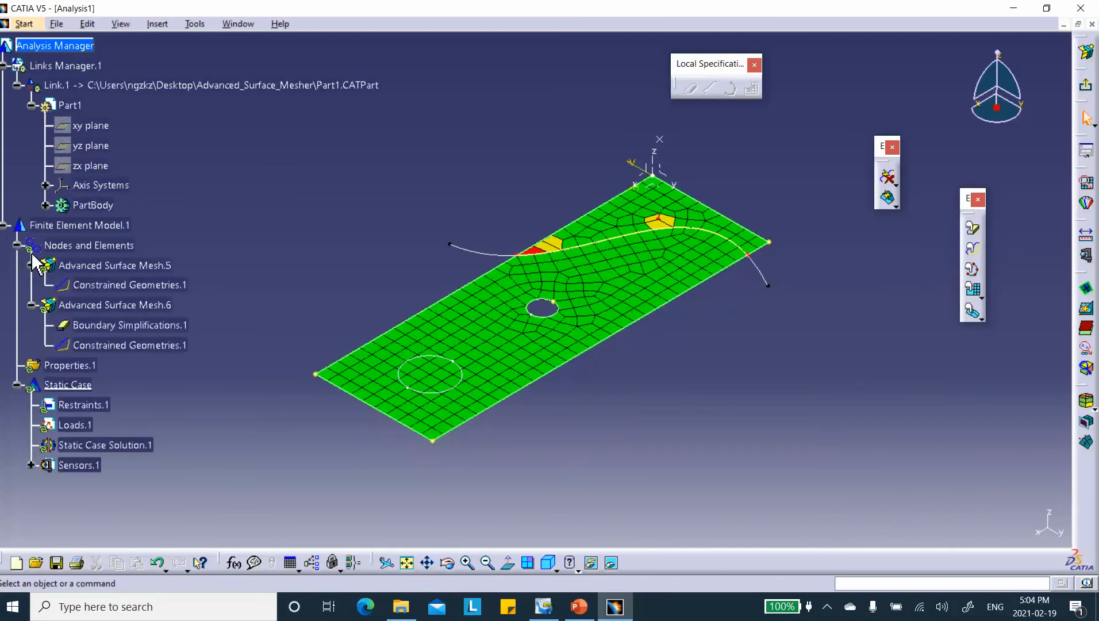
right_click(88, 266)
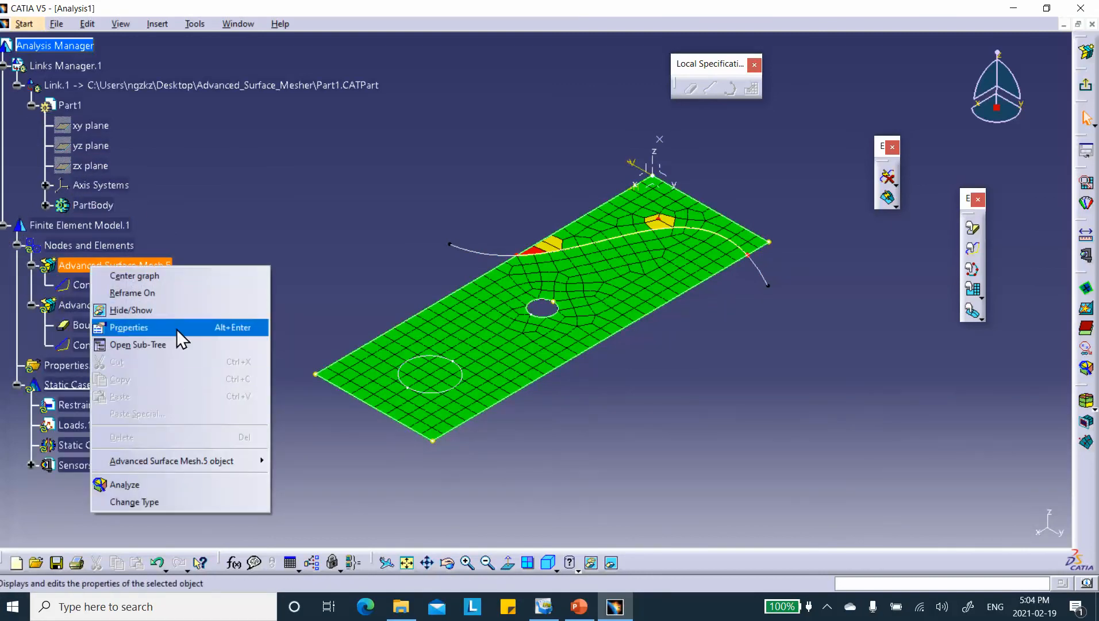
click(349, 199)
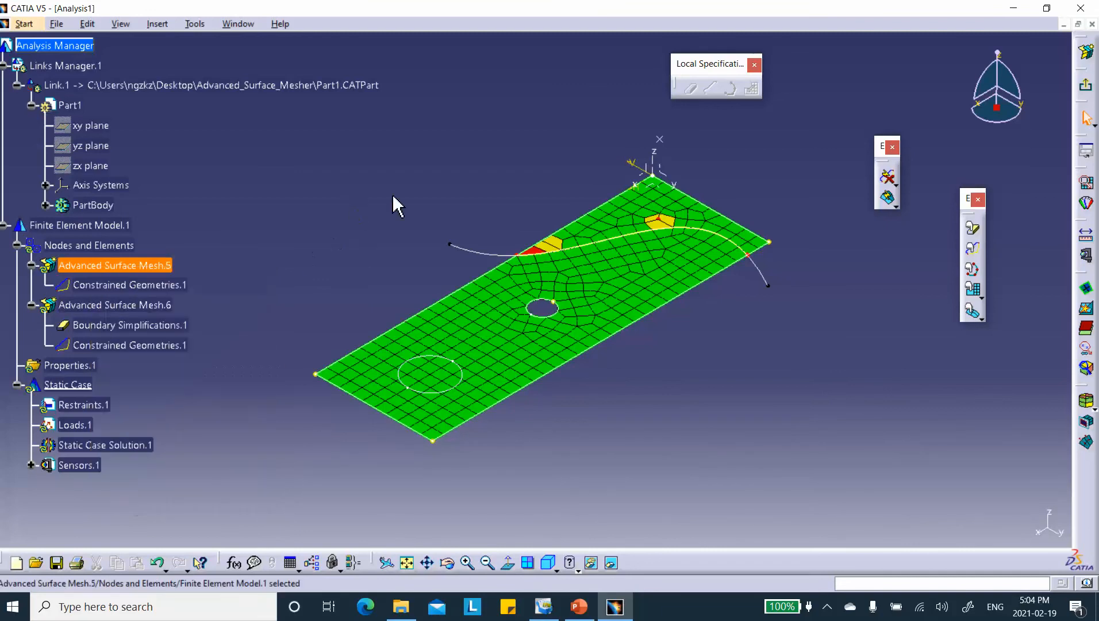
right_click(118, 307)
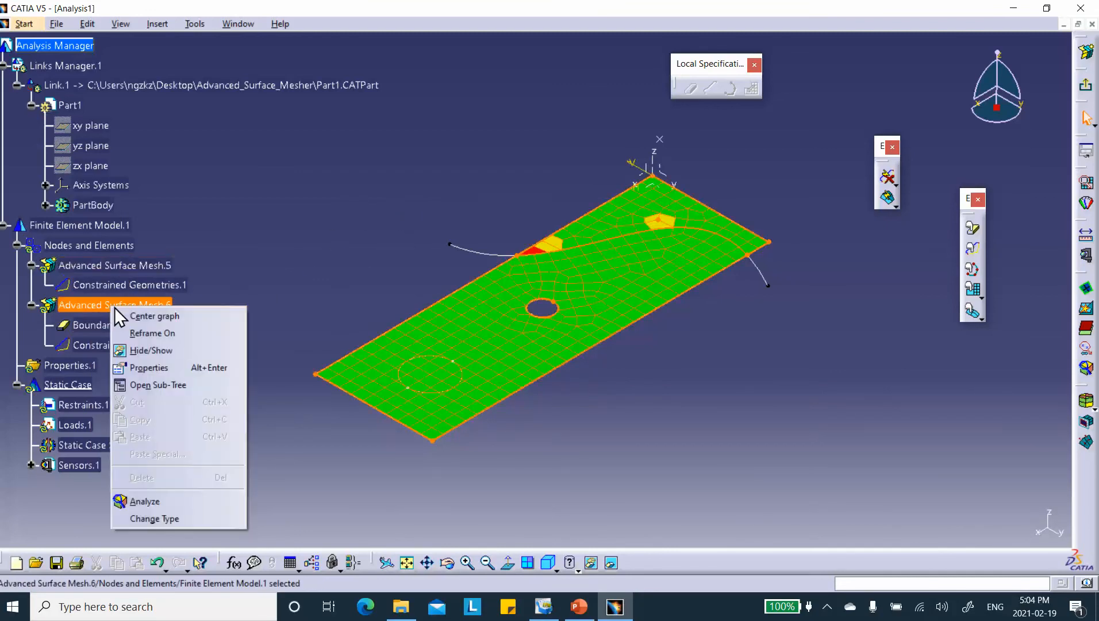
click(1086, 86)
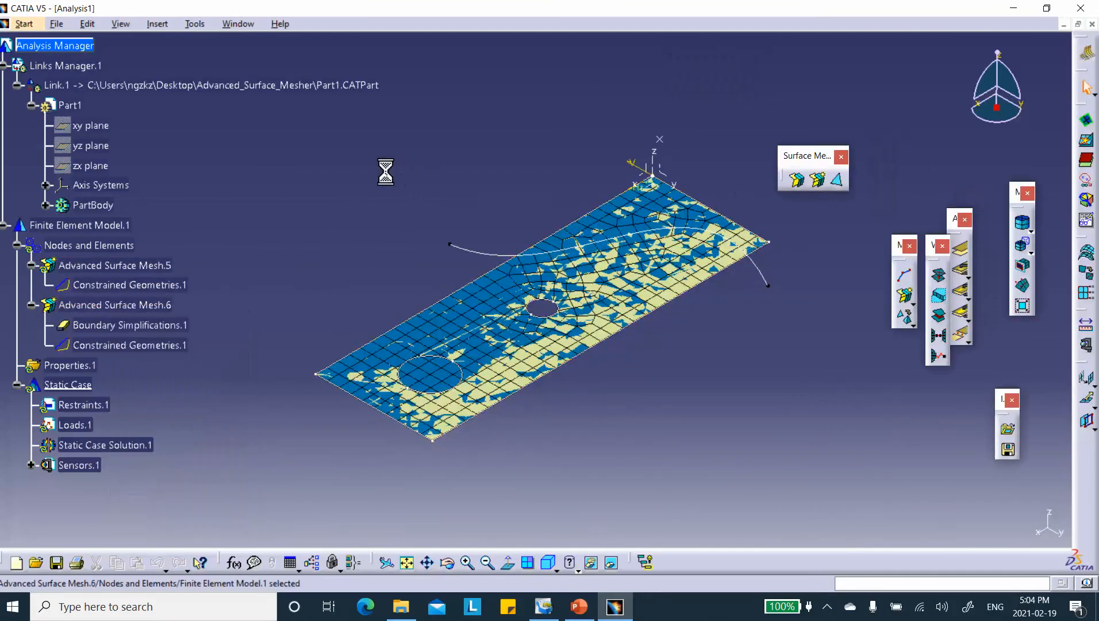
right_click(116, 303)
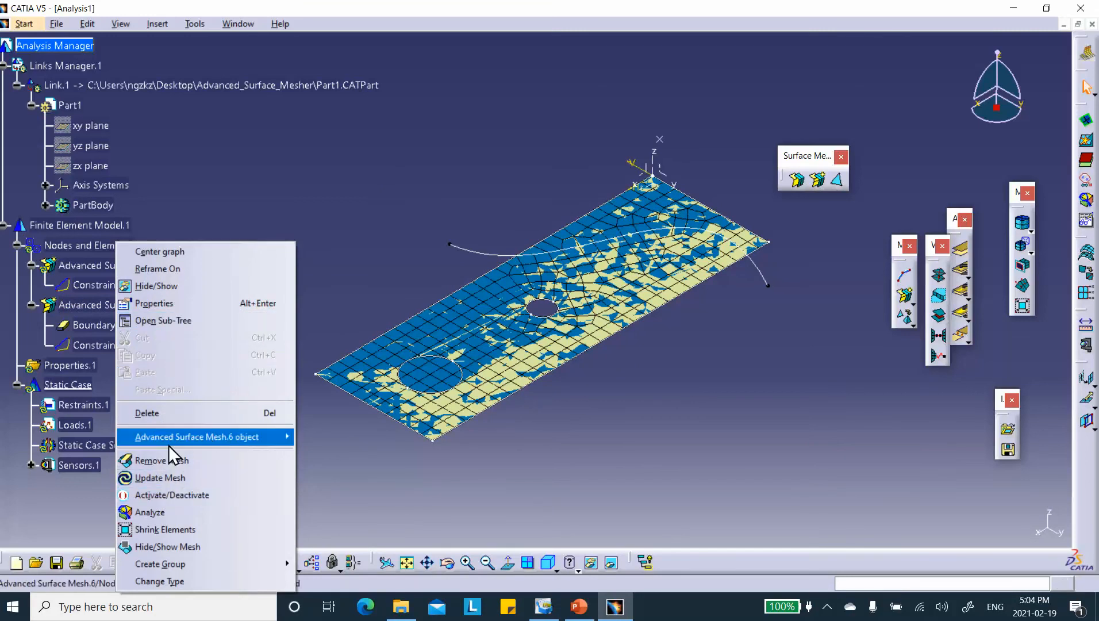
click(172, 413)
right_click(129, 264)
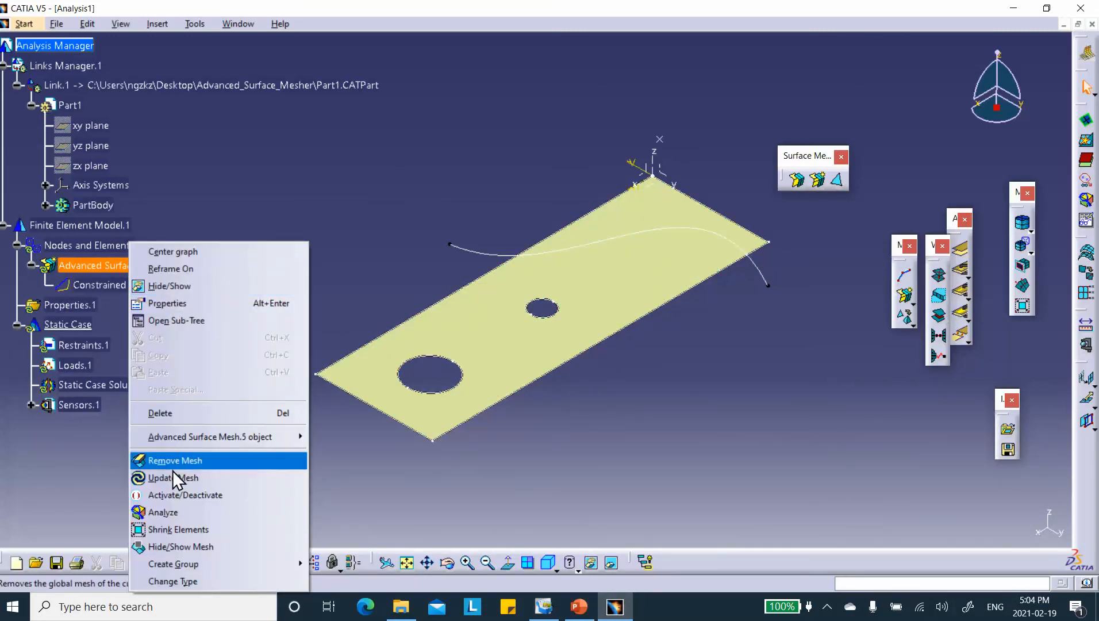
click(173, 414)
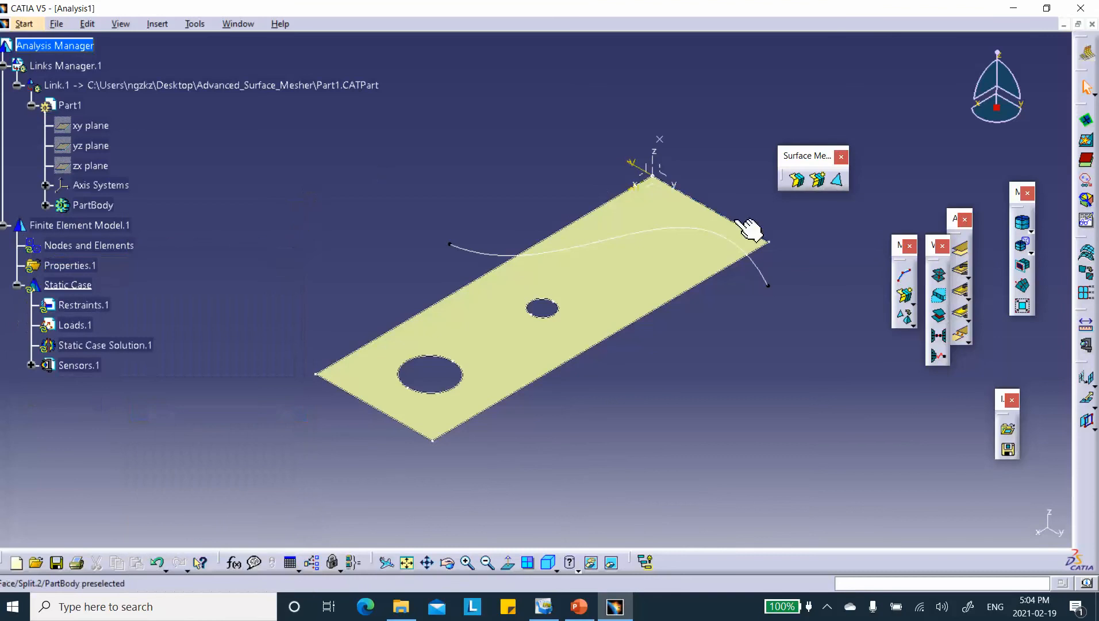
Set the Z coordinate of Point.1 to 0 mm so it lies on the plate.
double_click(660, 140)
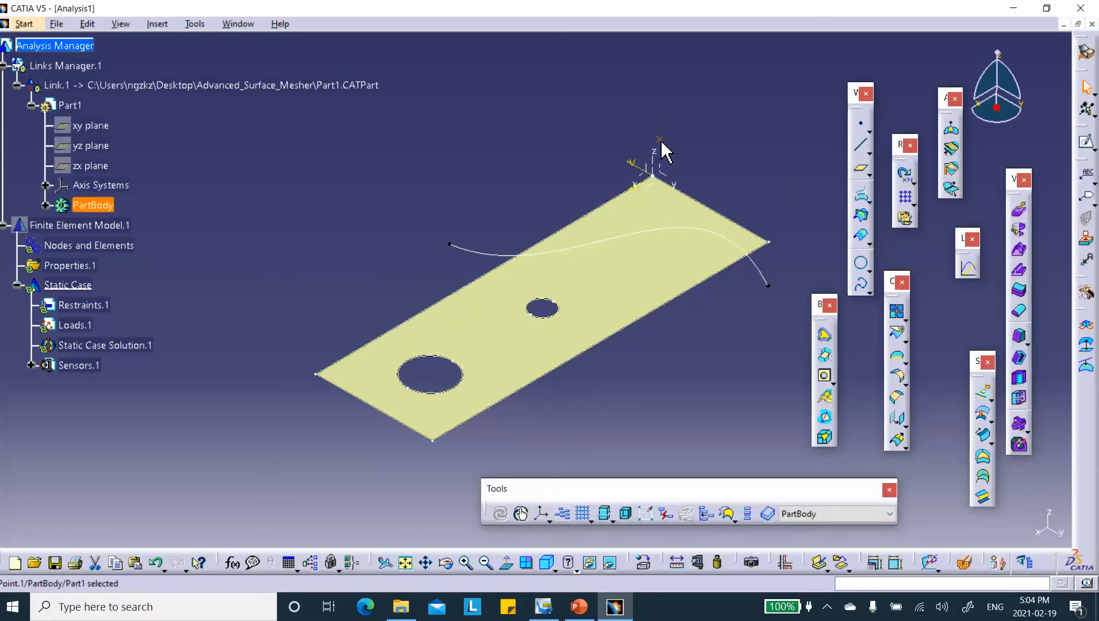
double_click(660, 143)
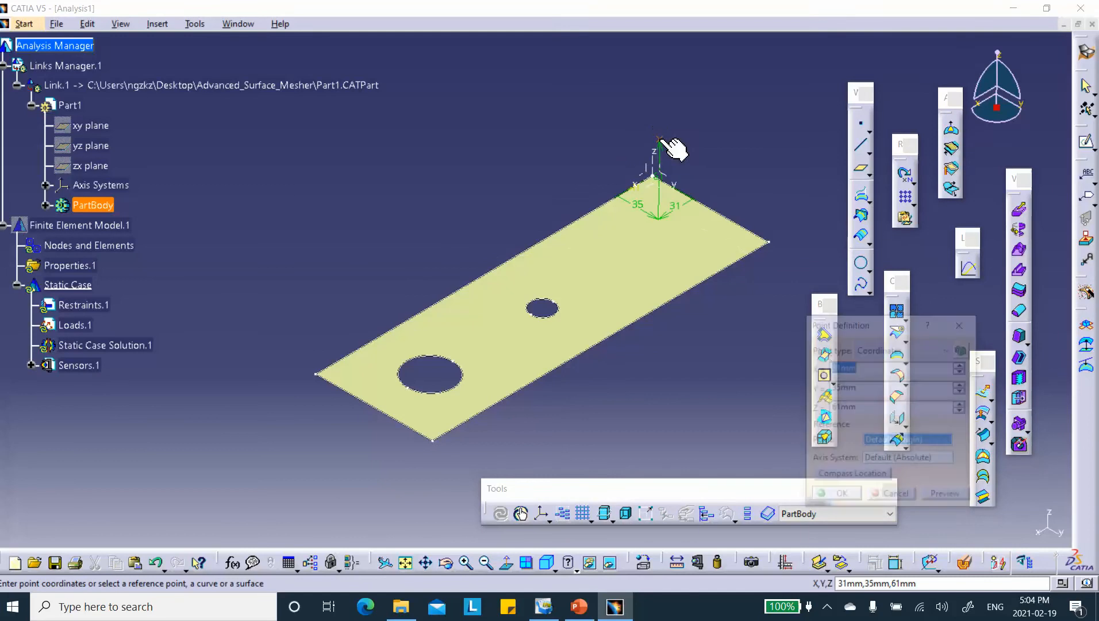
click(878, 409)
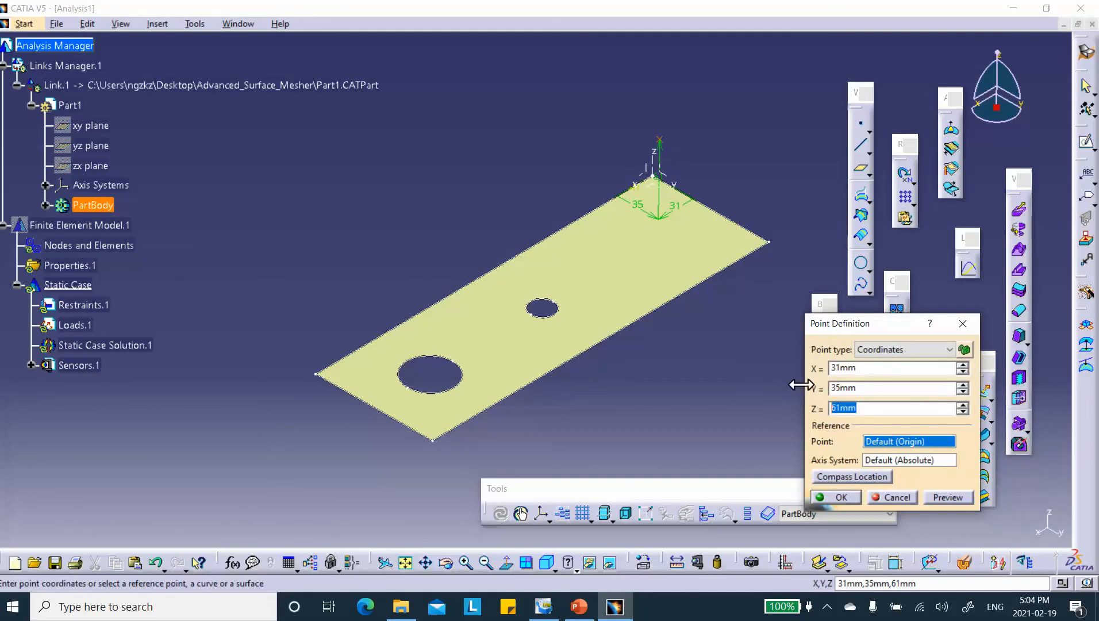
text(0)
click(836, 497)
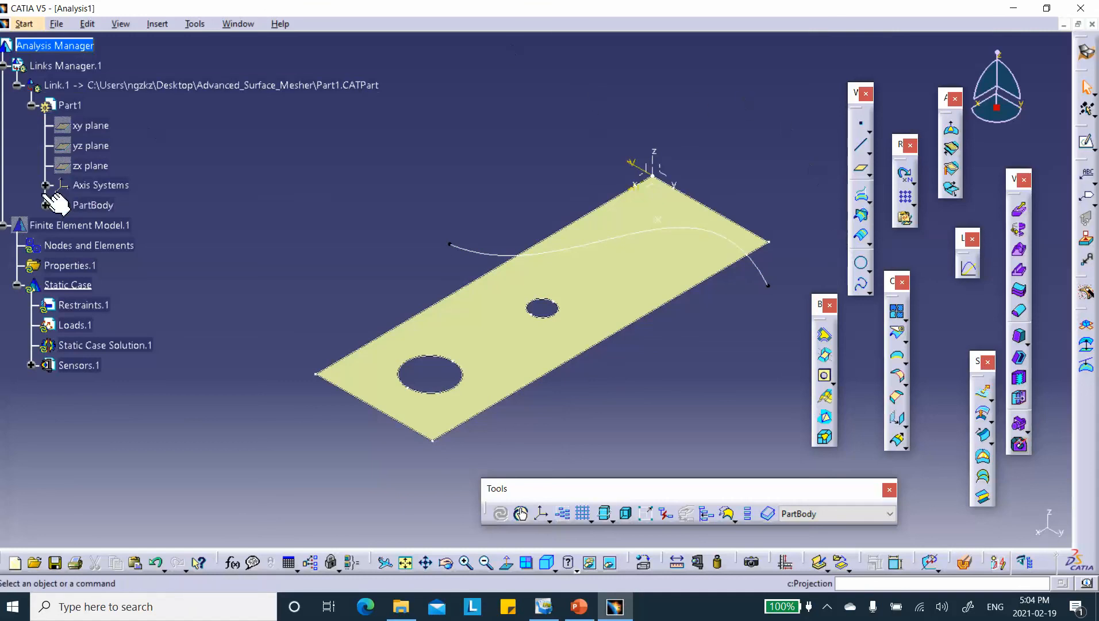
Return to the finite element model and create an advanced surface mesh on the plate with 10 mm parabolic, quads-only elements.
double_click(92, 244)
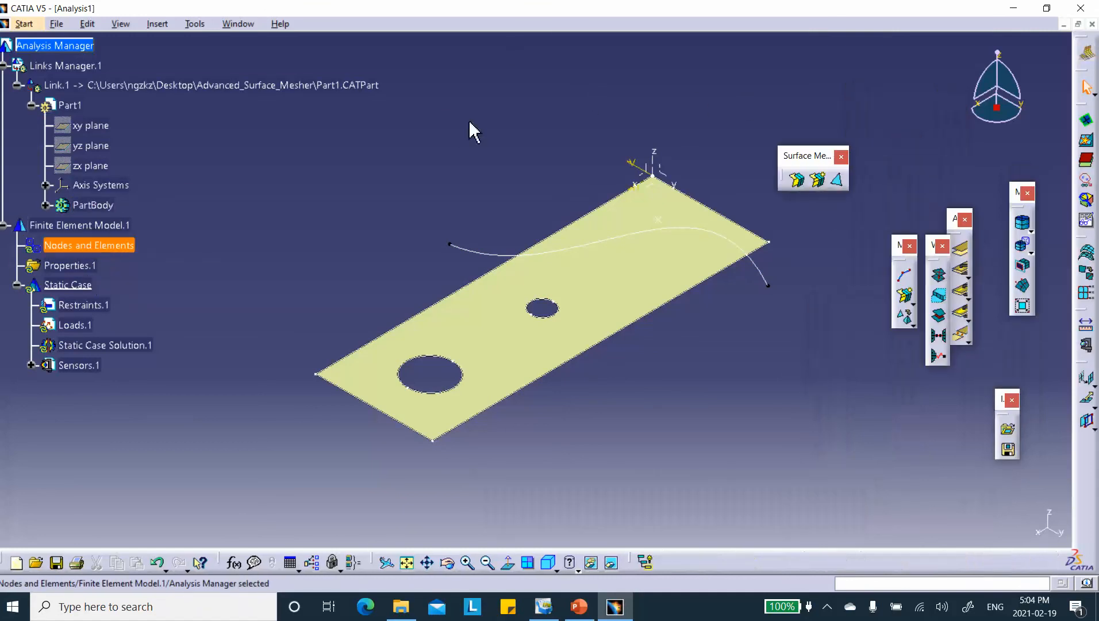
click(817, 180)
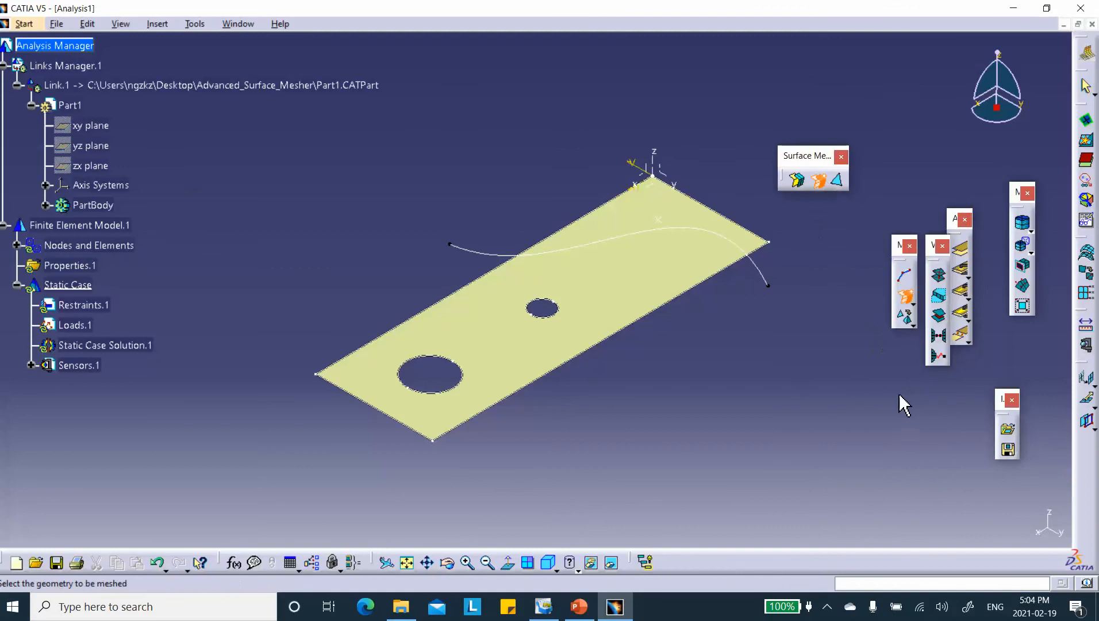
click(637, 295)
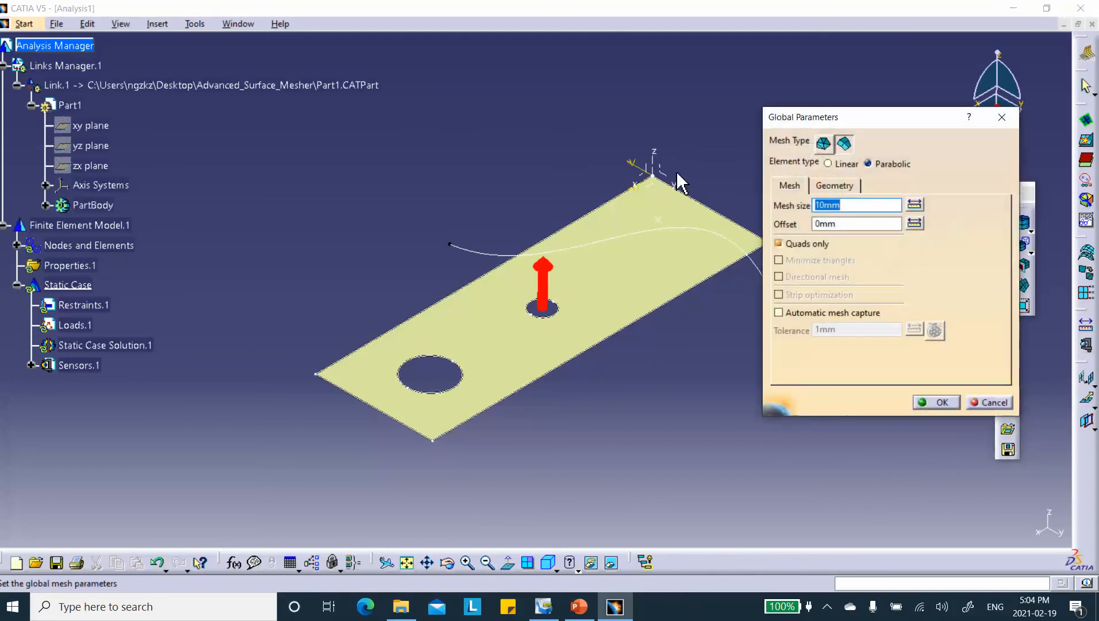
click(946, 399)
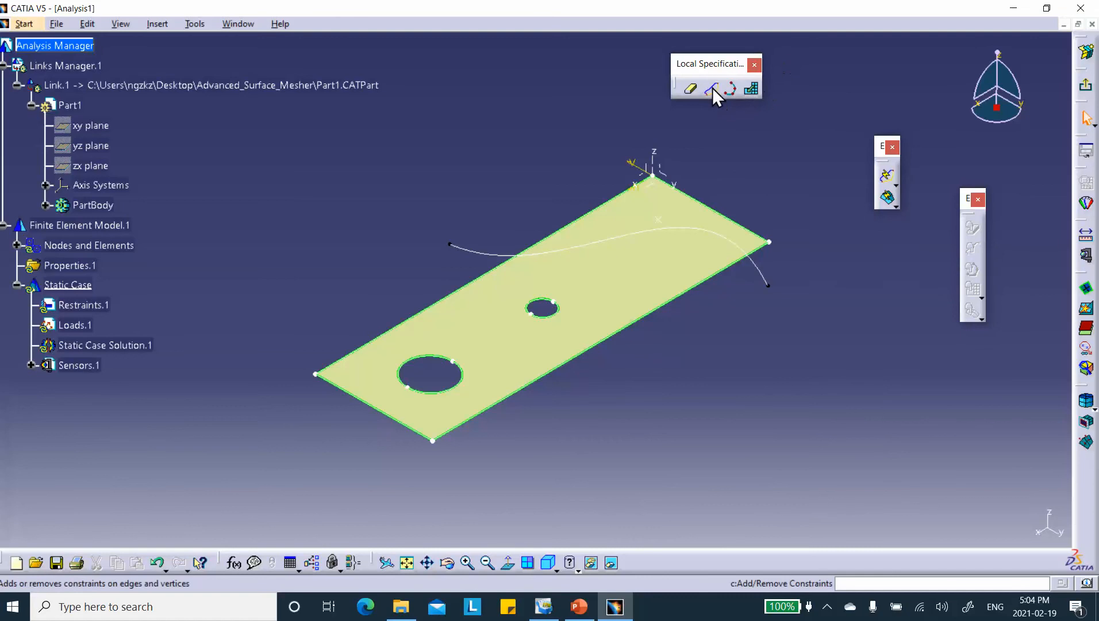
Add Point.1 and the Sketch.4 spline as imposed mesh constraints and mesh the part with both holes kept.
click(713, 89)
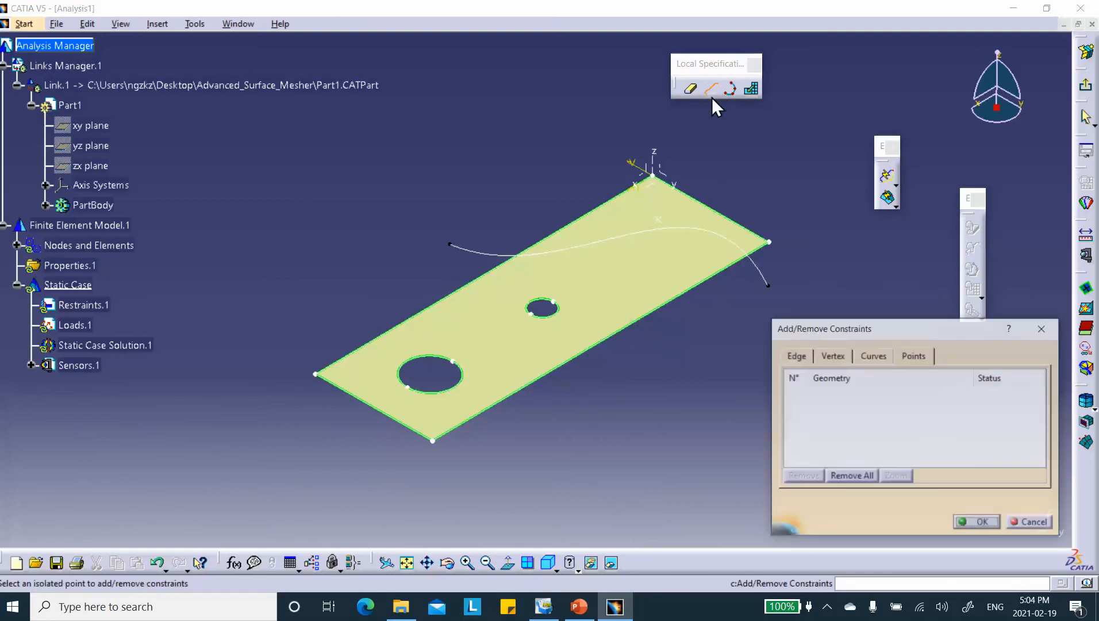
click(659, 219)
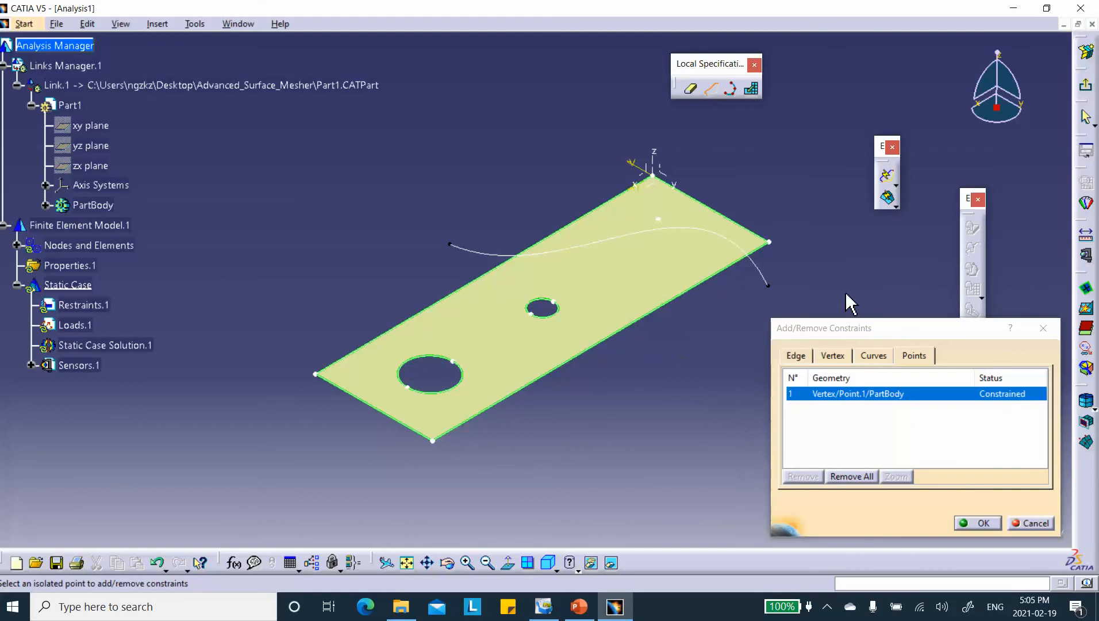
click(868, 355)
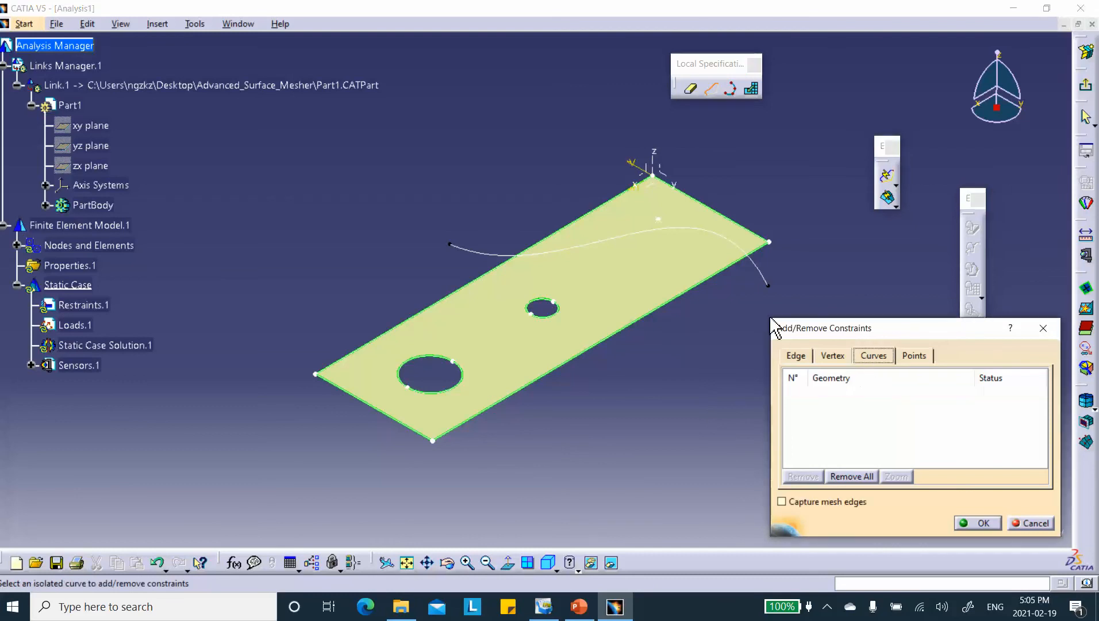
click(755, 274)
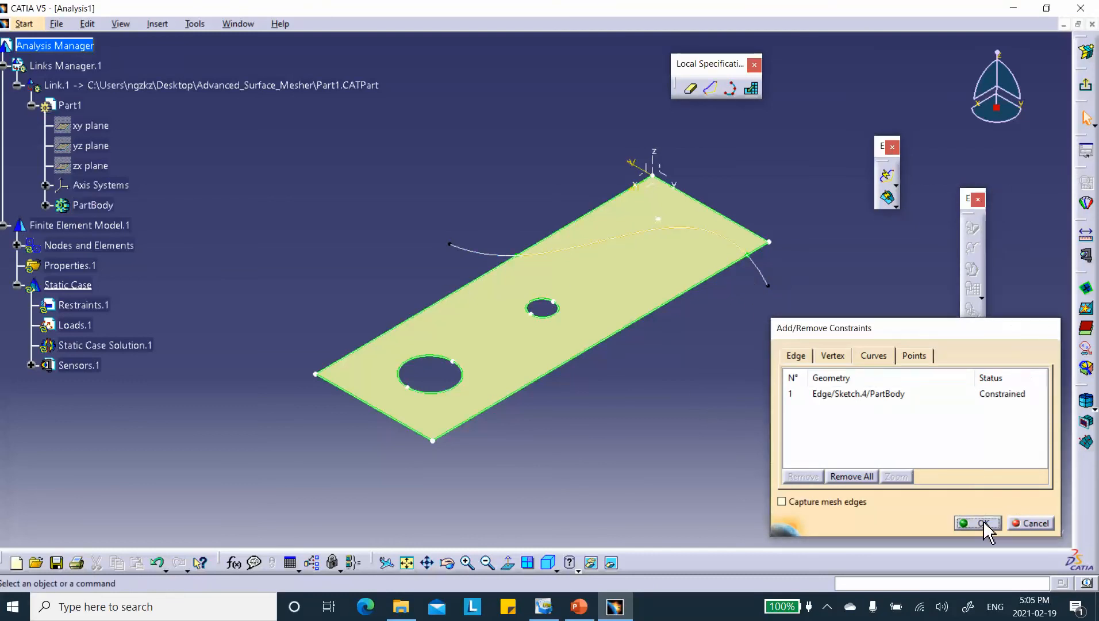
click(983, 520)
click(888, 199)
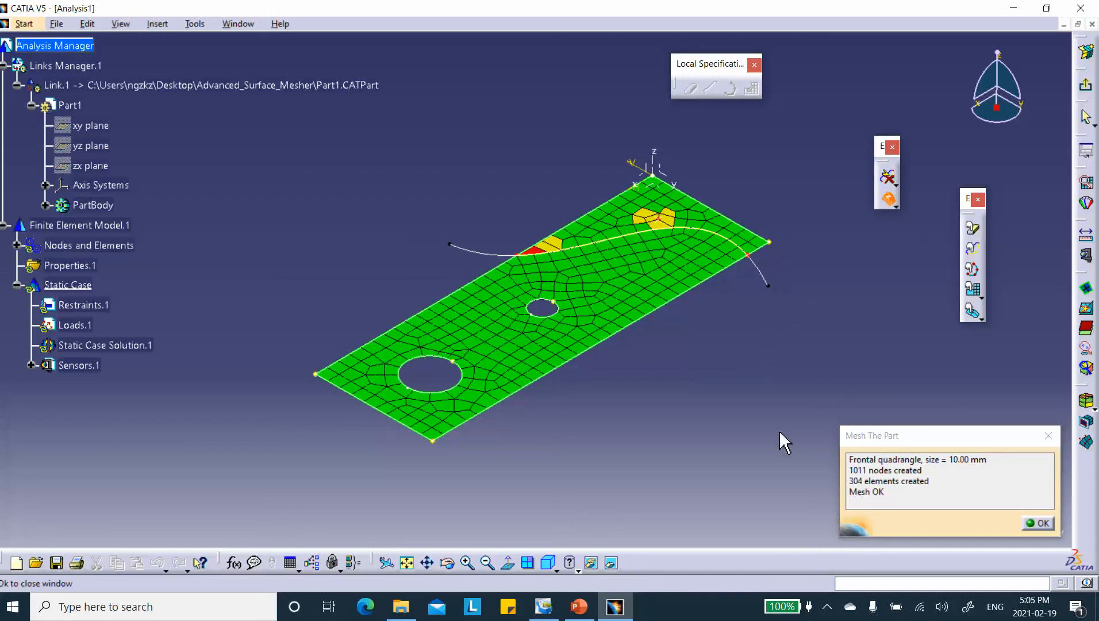
click(1037, 522)
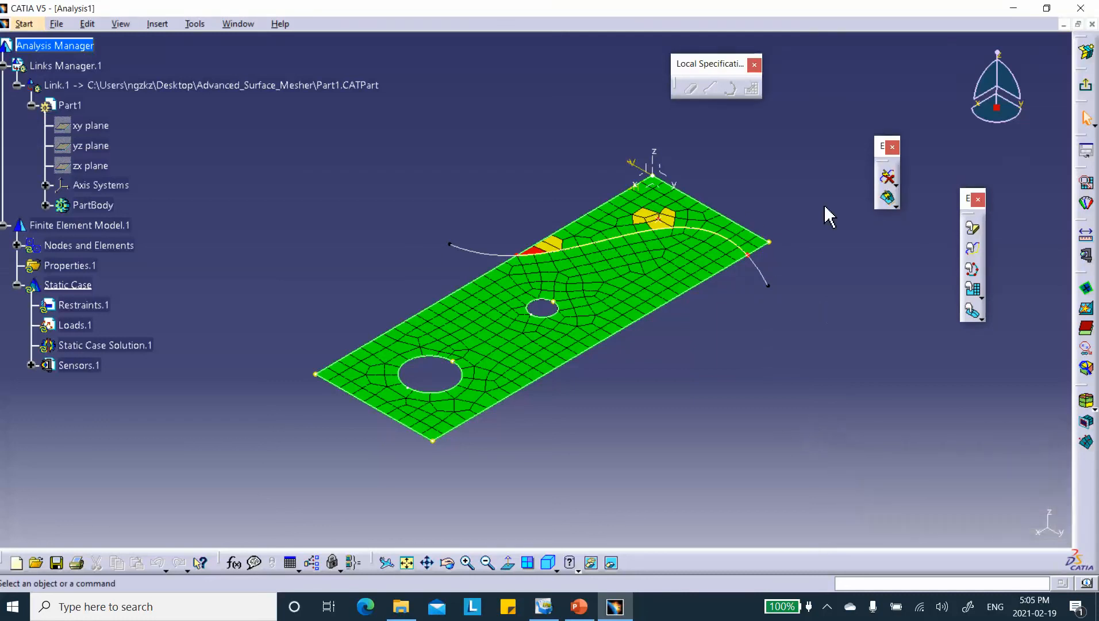
Exit the surface meshing environment and delete Advanced Surface Mesh.7.
click(1085, 85)
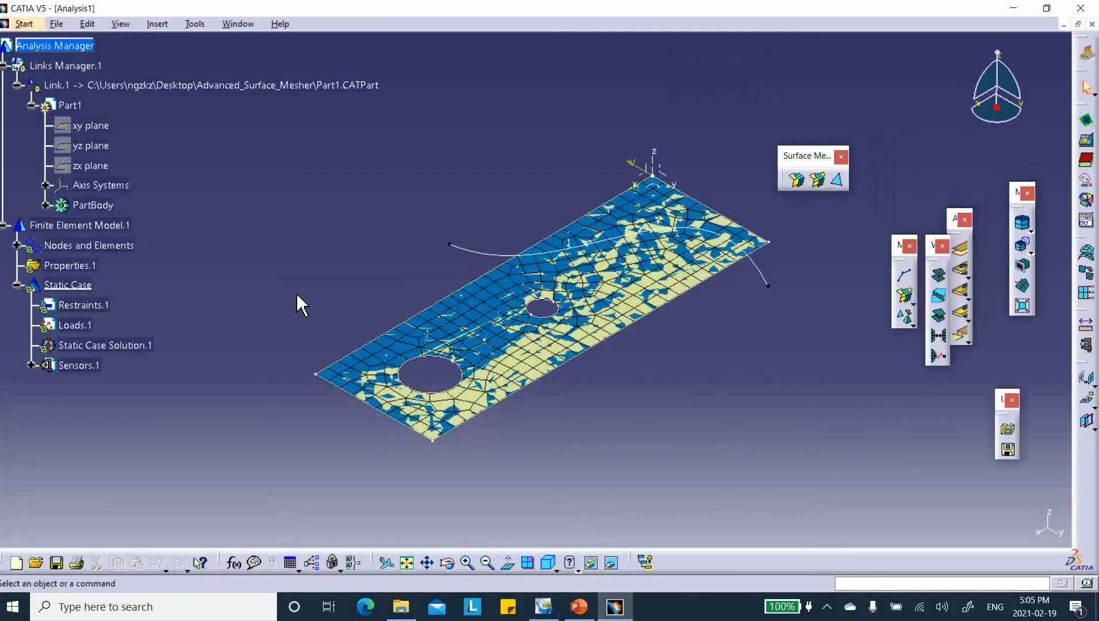
click(17, 245)
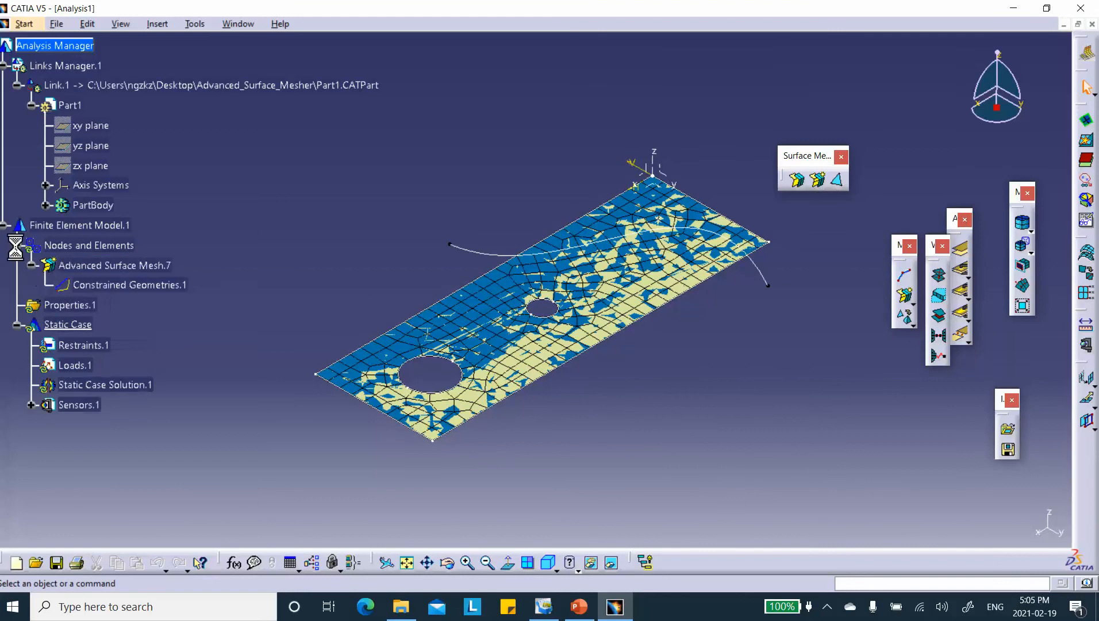
right_click(105, 266)
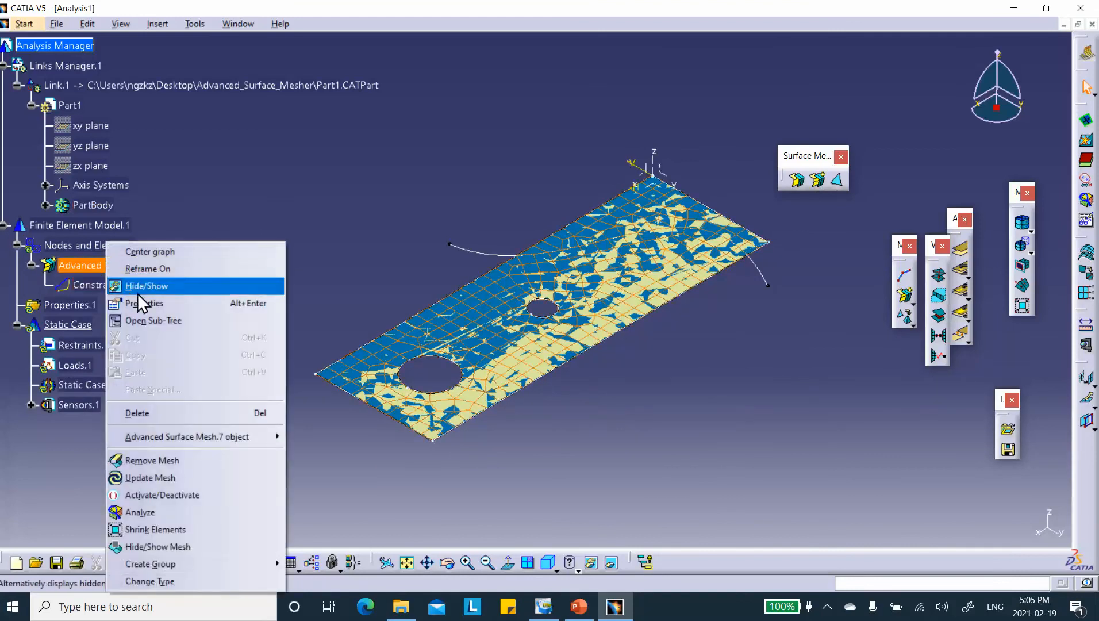
click(171, 414)
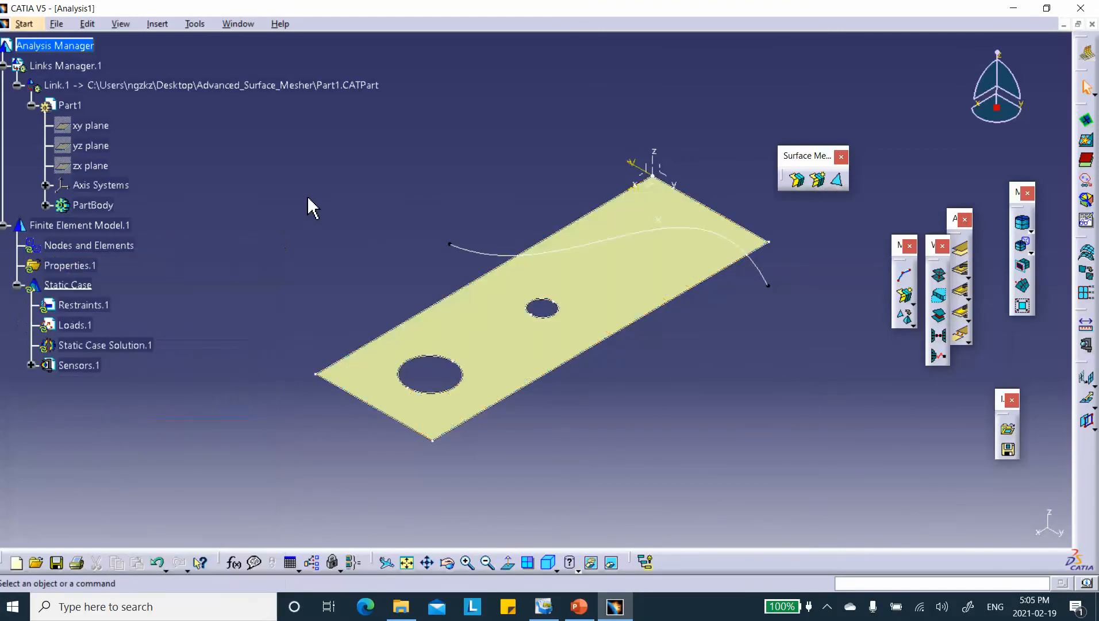
Edit Point.1's coordinates so that Y is -38 mm and Z is 60 mm, placing it above and outside the plate.
double_click(658, 220)
double_click(660, 220)
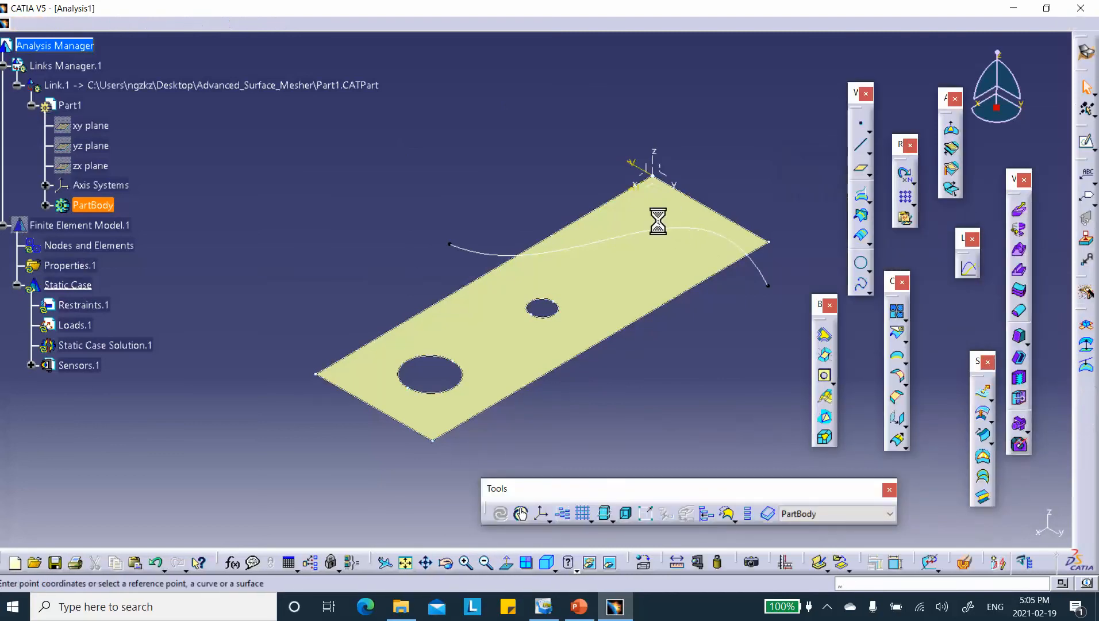
double_click(865, 408)
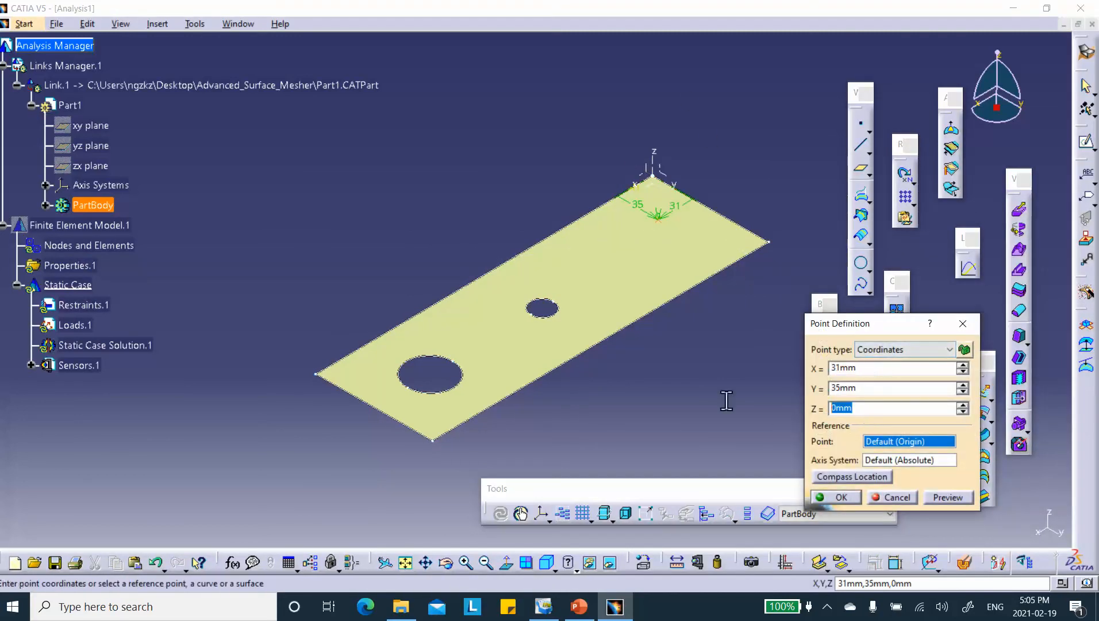
text(60)
click(887, 386)
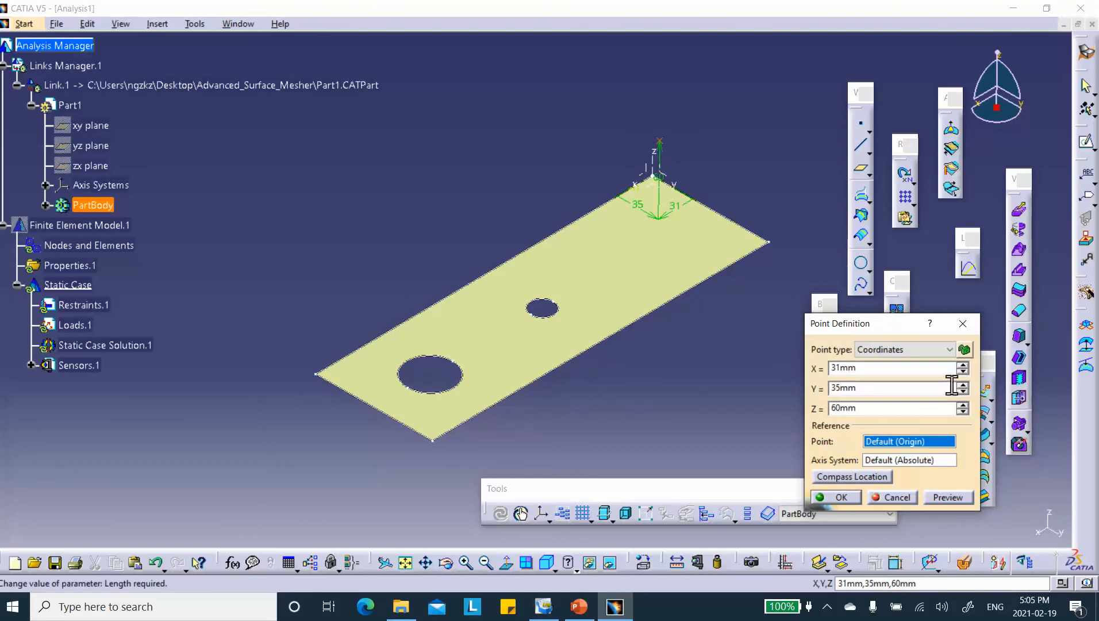
drag(961, 392, 959, 392)
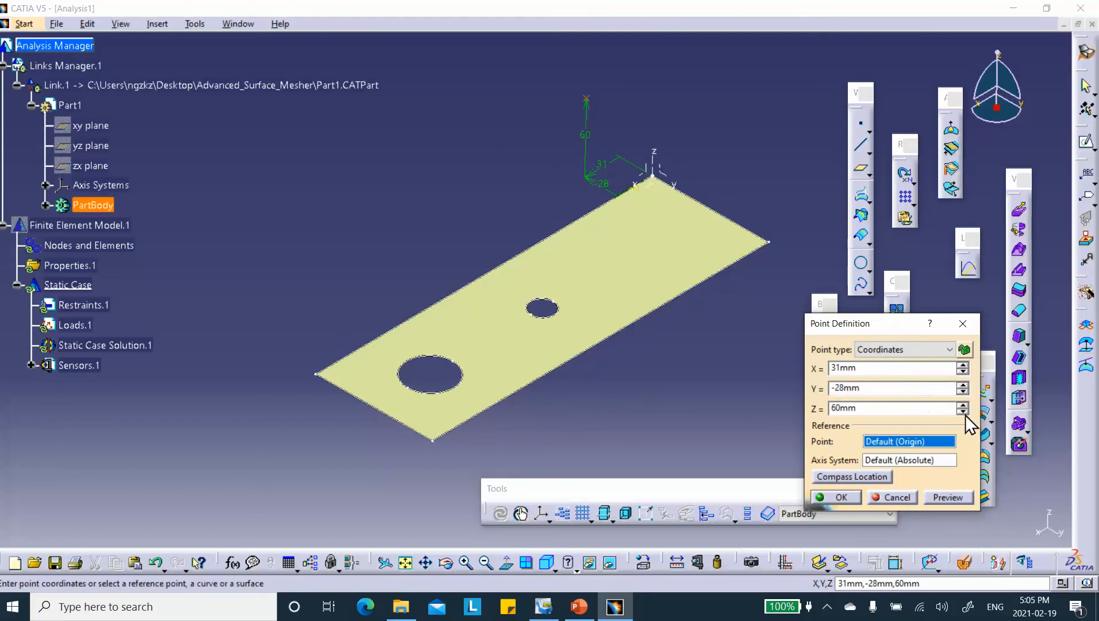
click(962, 392)
click(962, 392)
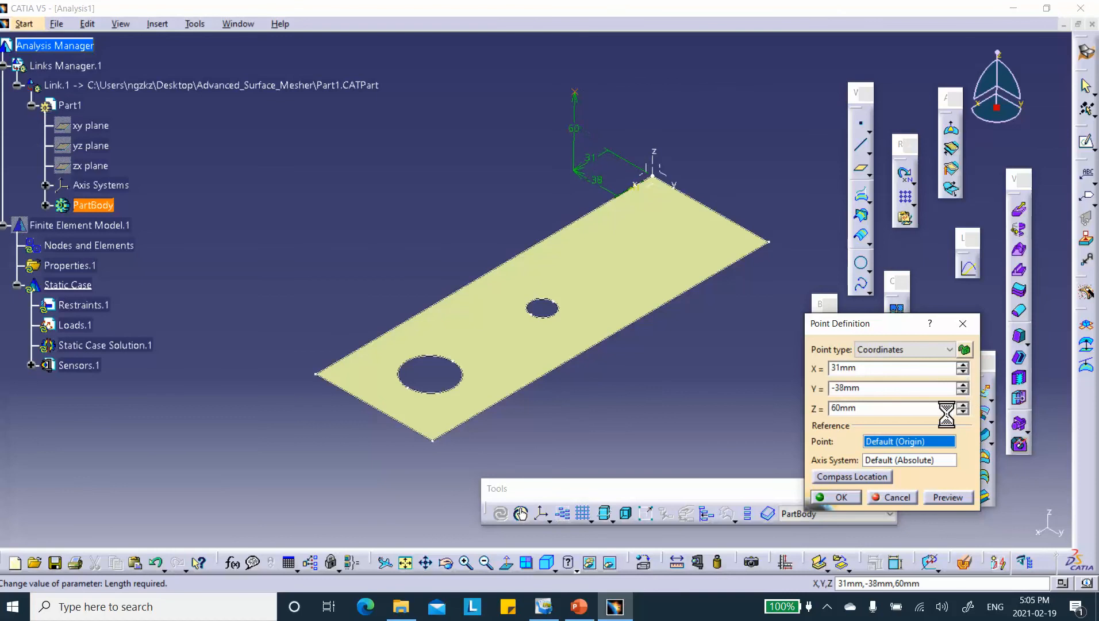
click(836, 497)
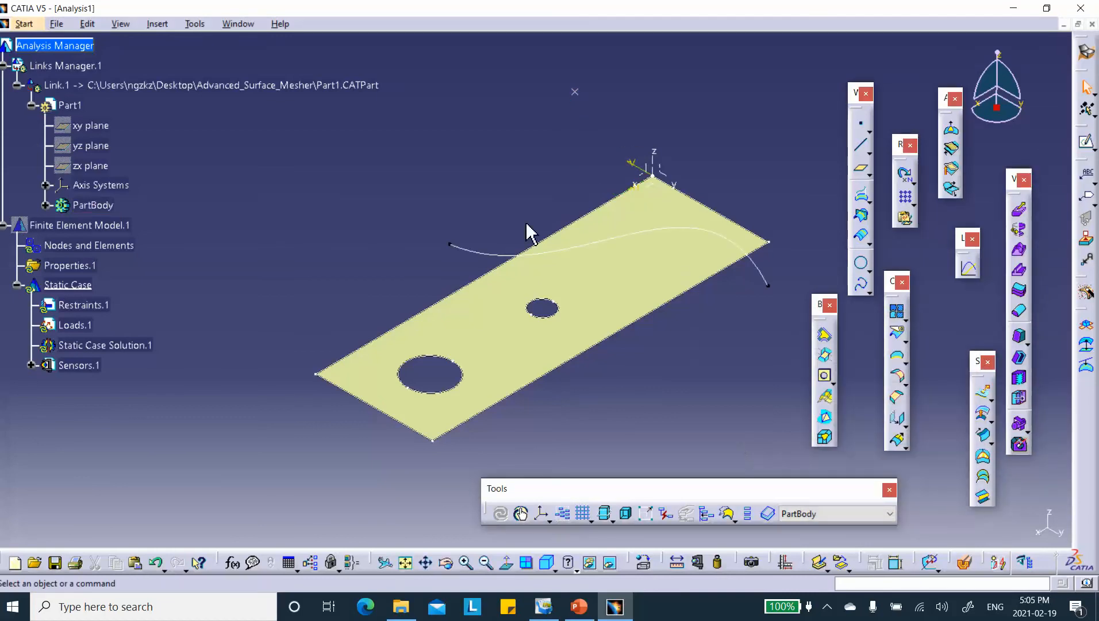
Return to the finite element model and create an advanced surface mesh on the plate, accepting its global parameters.
middle_drag(495, 399, 559, 236)
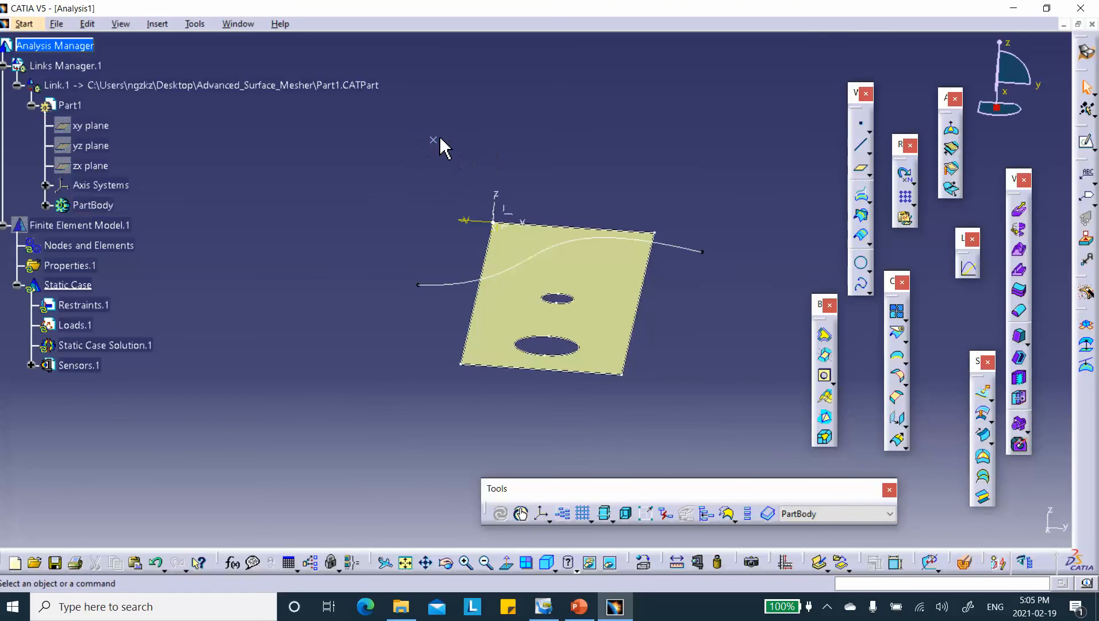
middle_drag(703, 319, 580, 391)
mouse_move(667, 419)
middle_down()
mouse_move(613, 404)
mouse_move(662, 434)
middle_up()
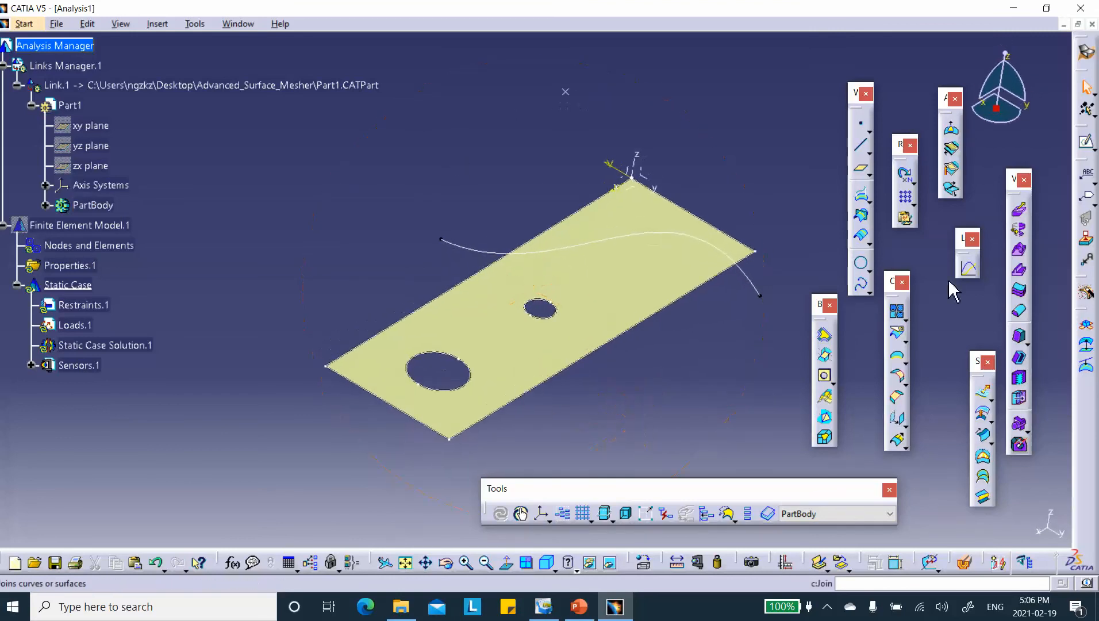
click(83, 245)
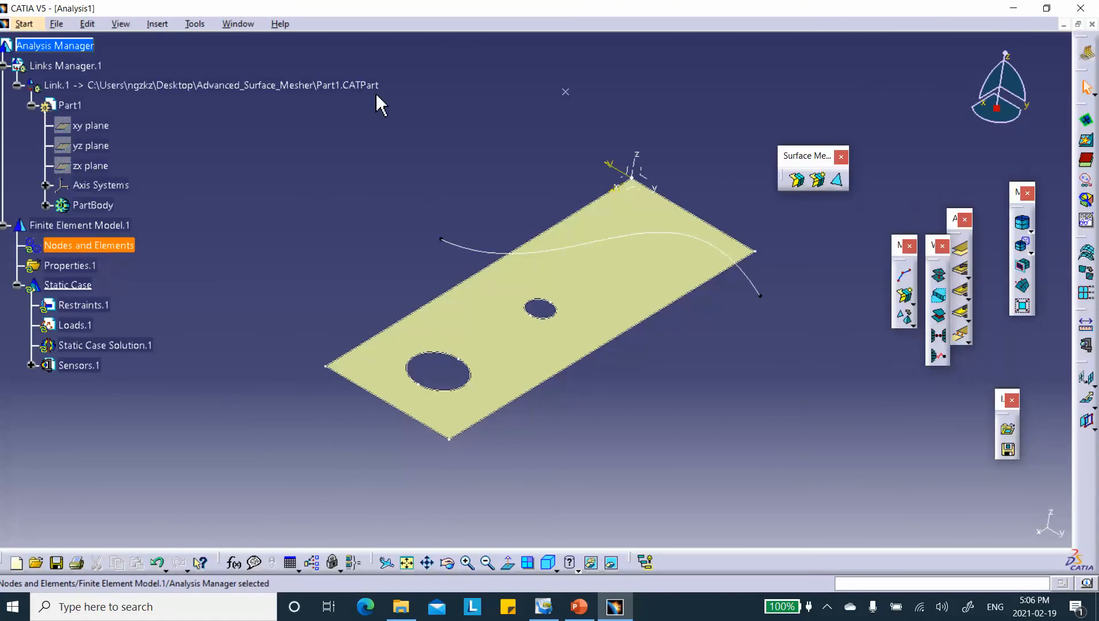
click(818, 182)
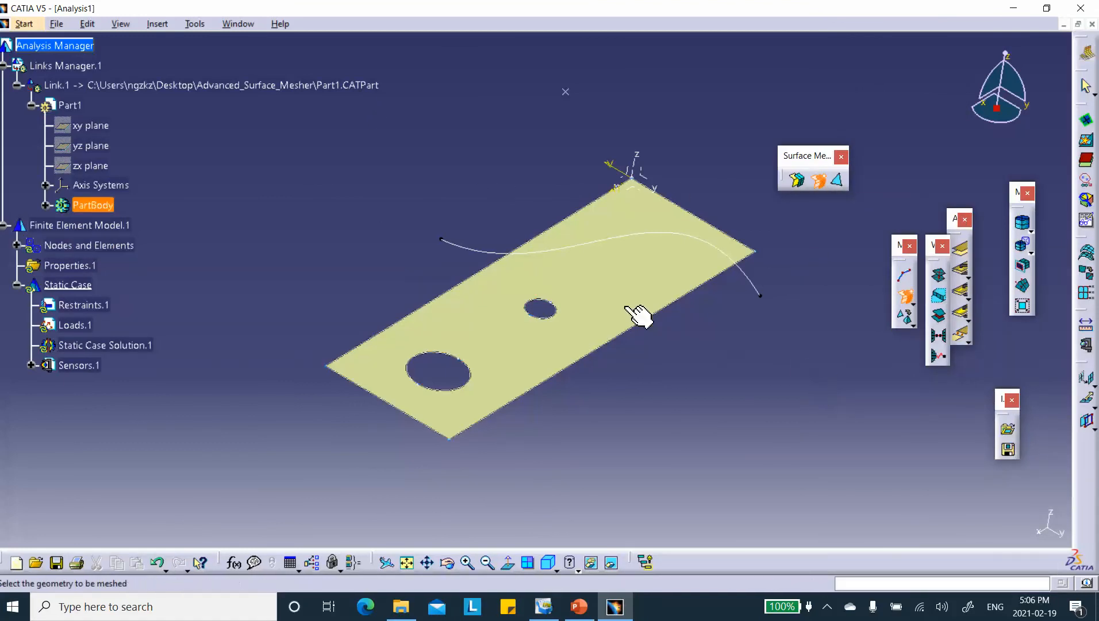
click(645, 328)
click(937, 401)
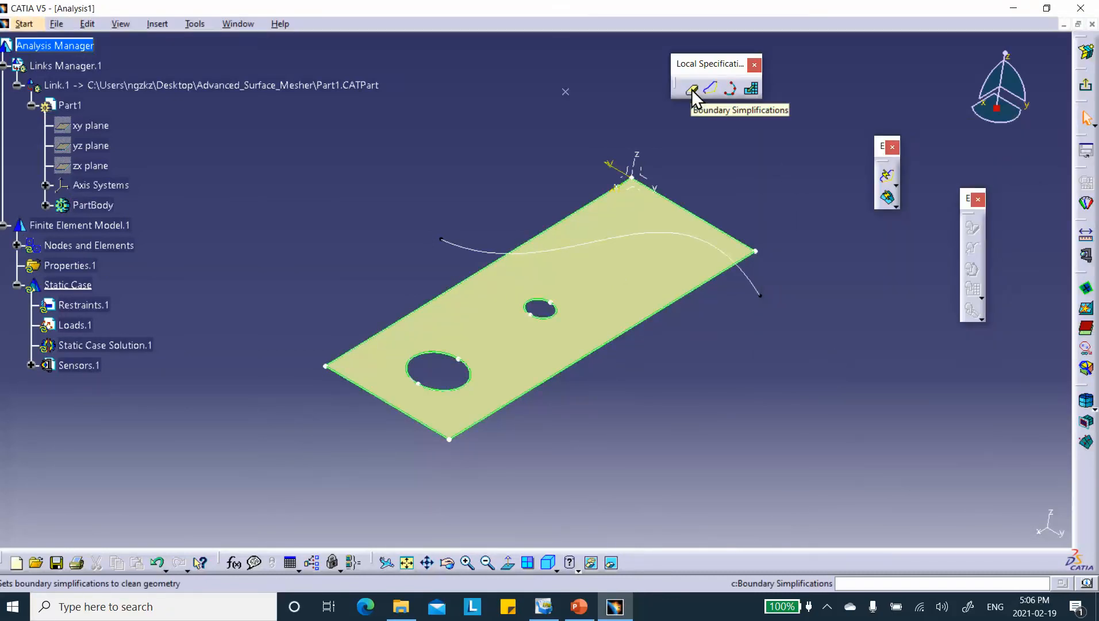
Add the raised Point.1 and the Sketch.4 curve as mesh constraints.
click(711, 87)
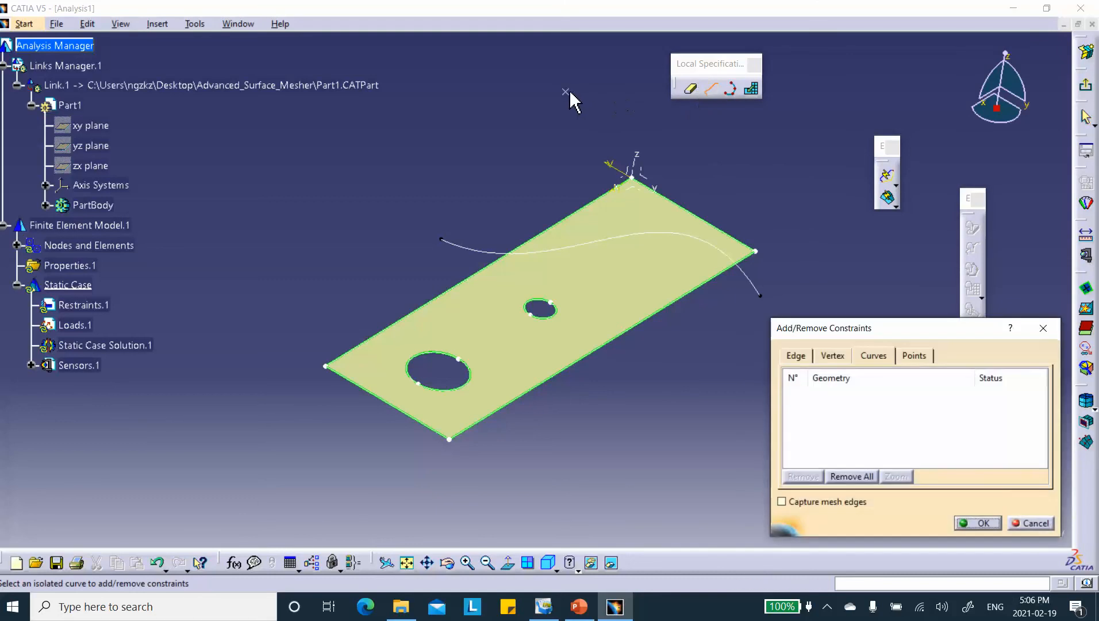
click(917, 357)
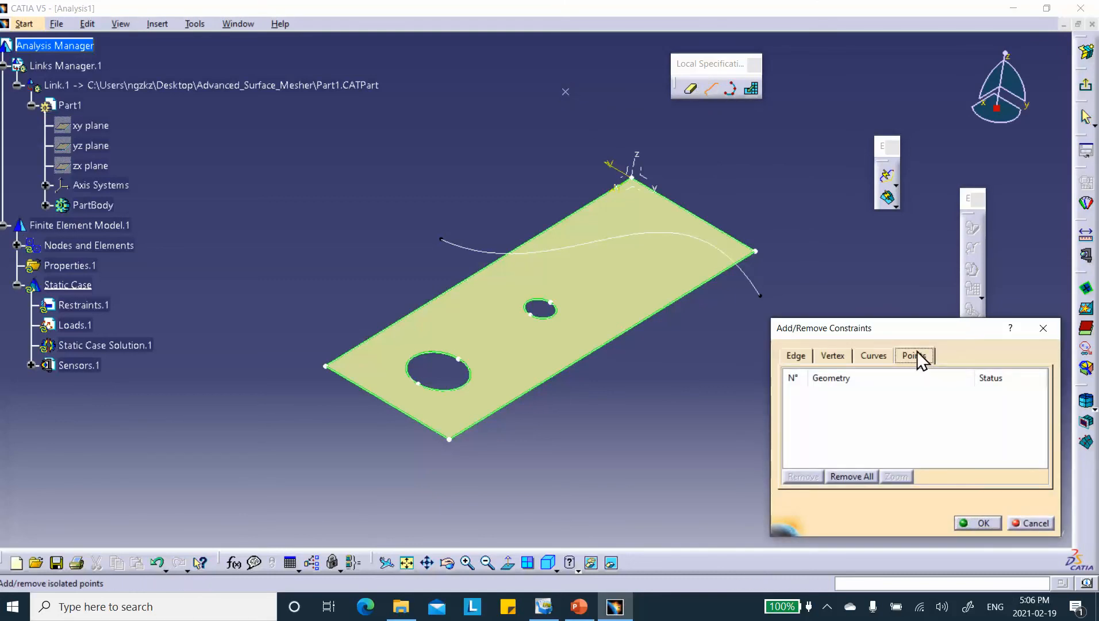
click(565, 92)
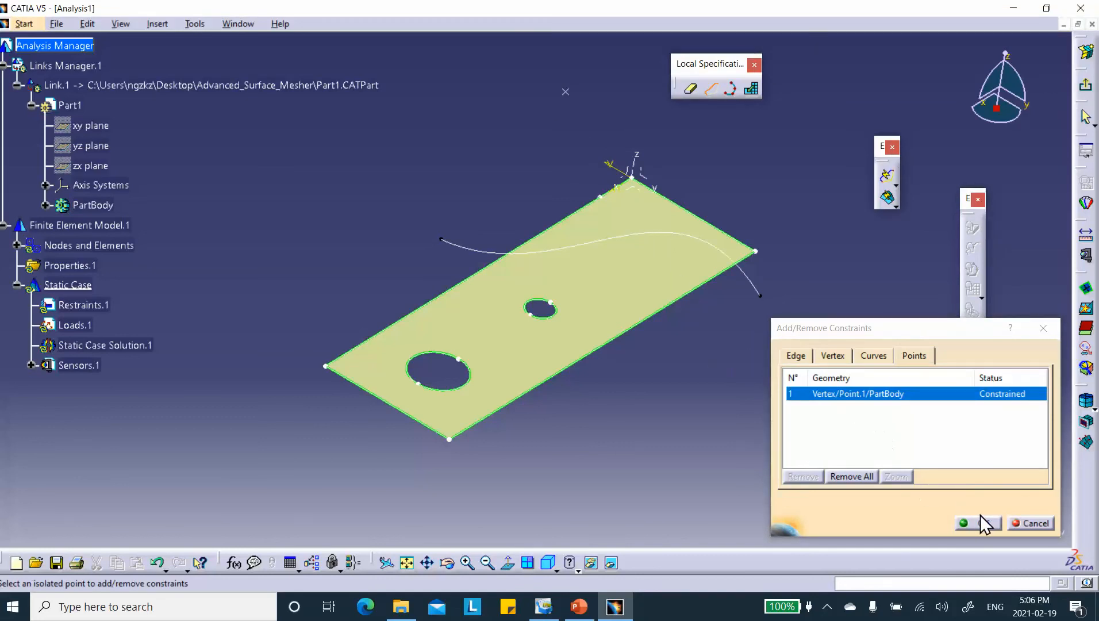
click(873, 355)
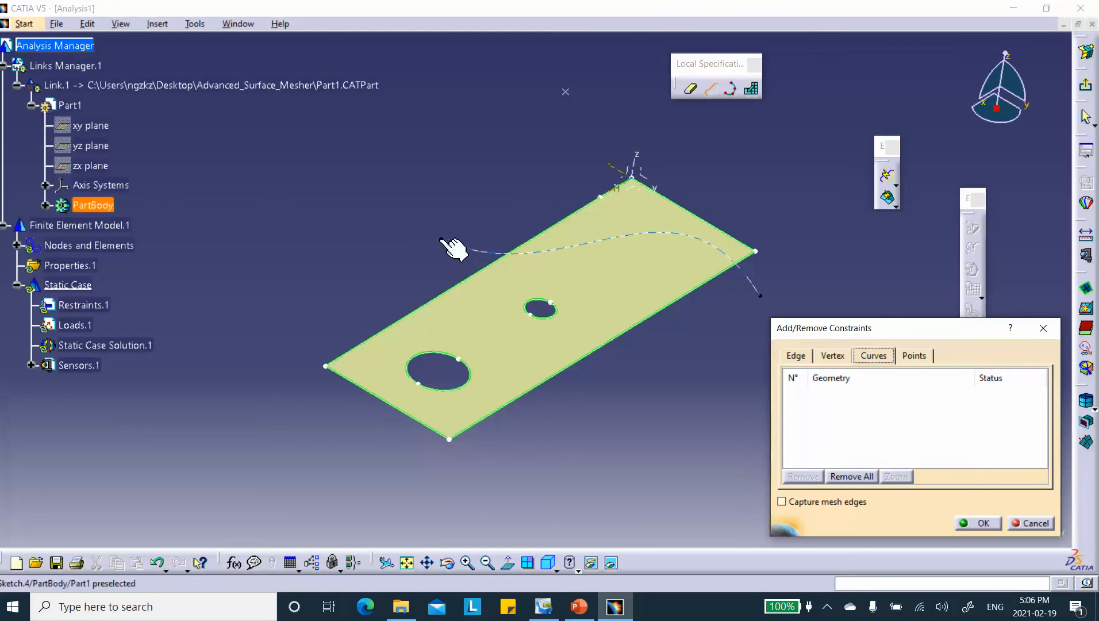
click(463, 250)
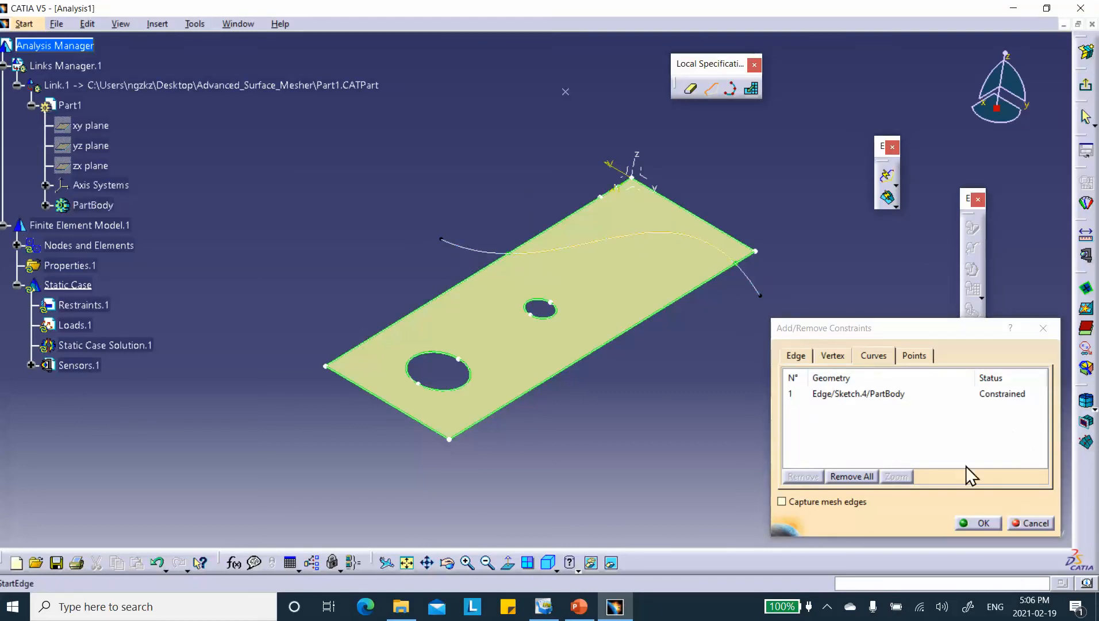
click(983, 522)
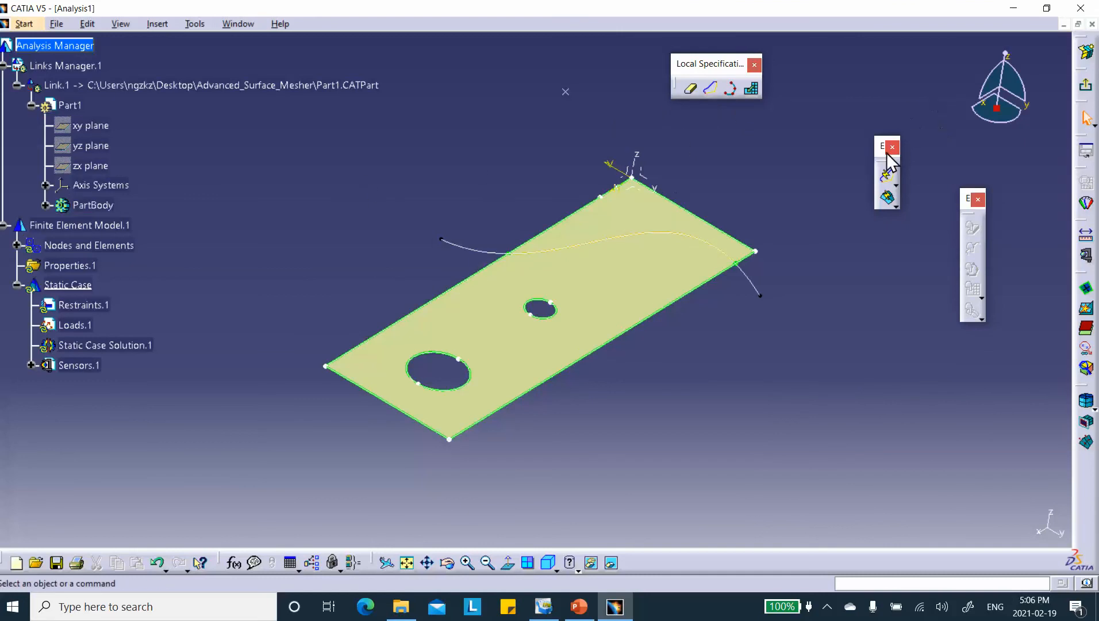
Mesh the plate with the imposed point and curve constraints and close the meshing report.
click(888, 199)
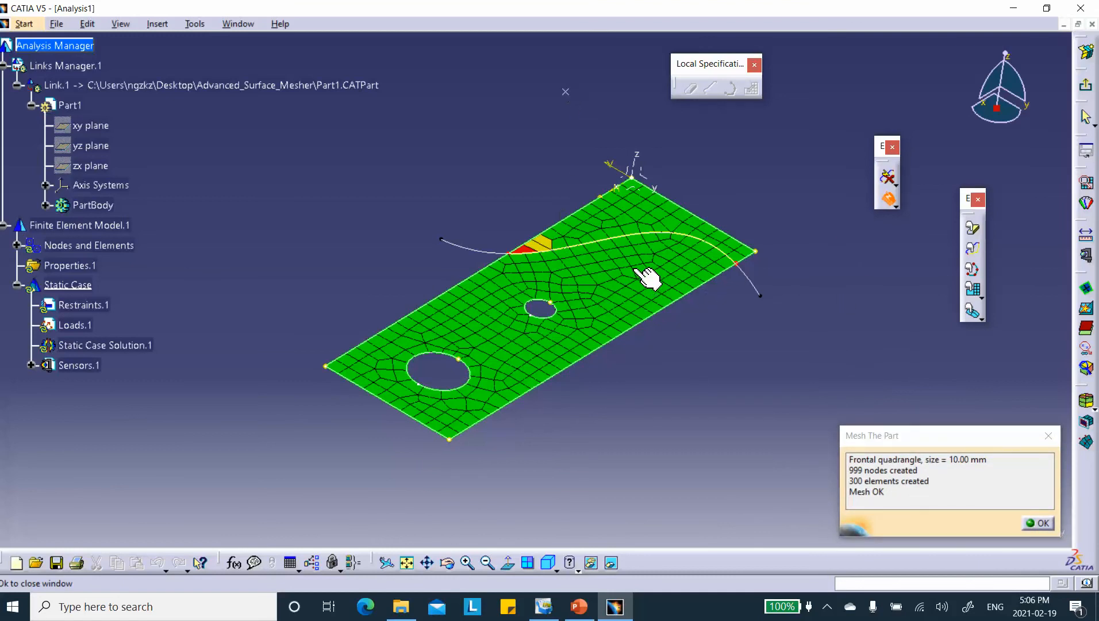
middle_drag(603, 233, 595, 164)
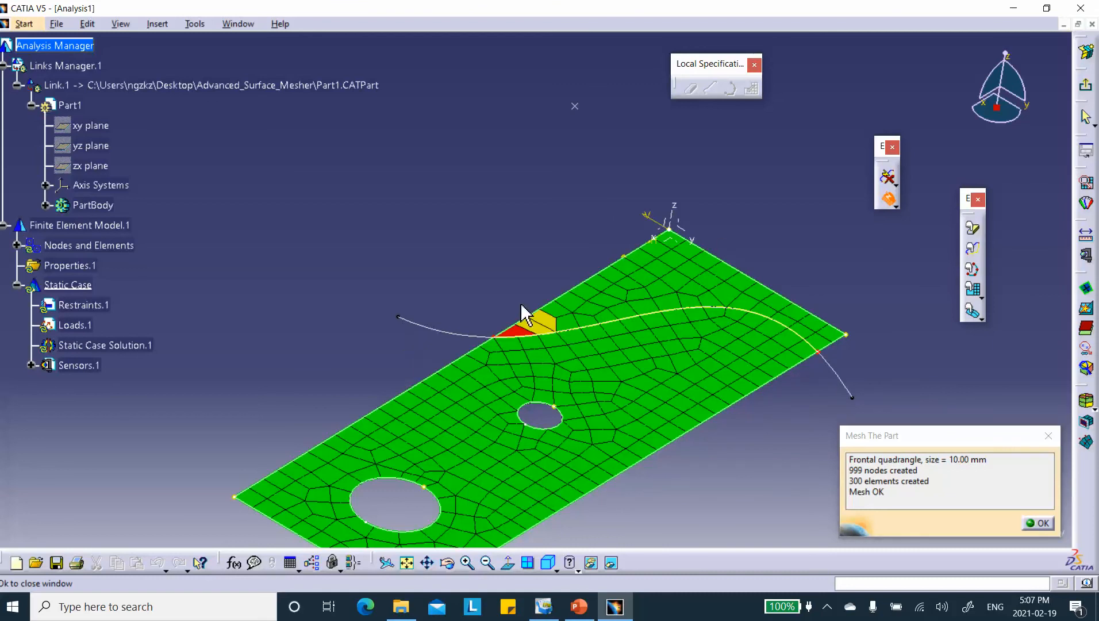
middle_drag(471, 308, 463, 222)
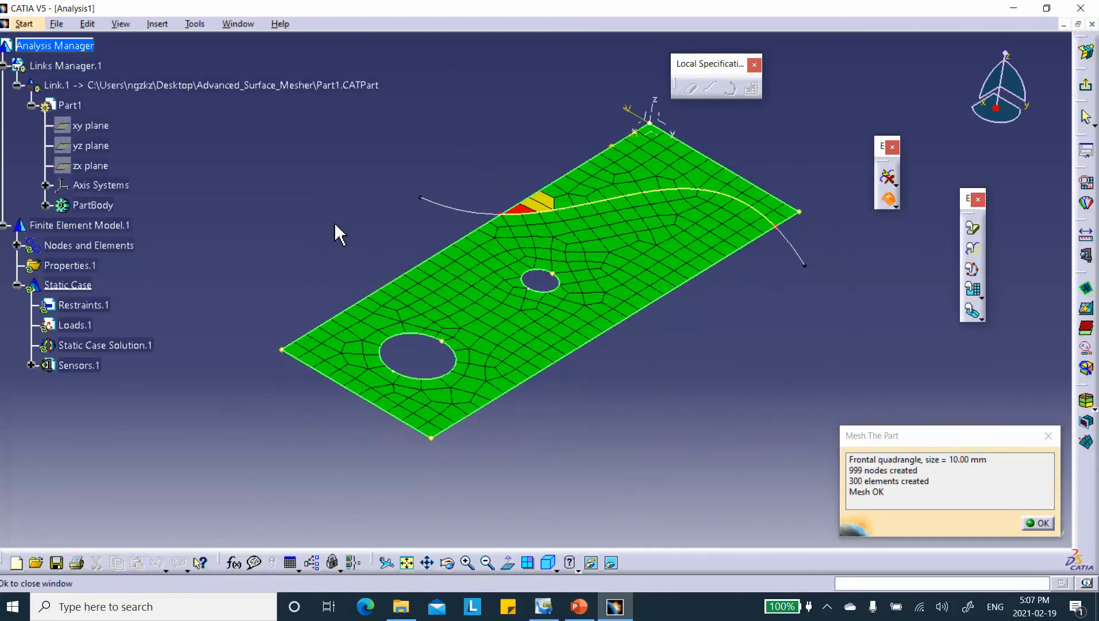
click(1052, 522)
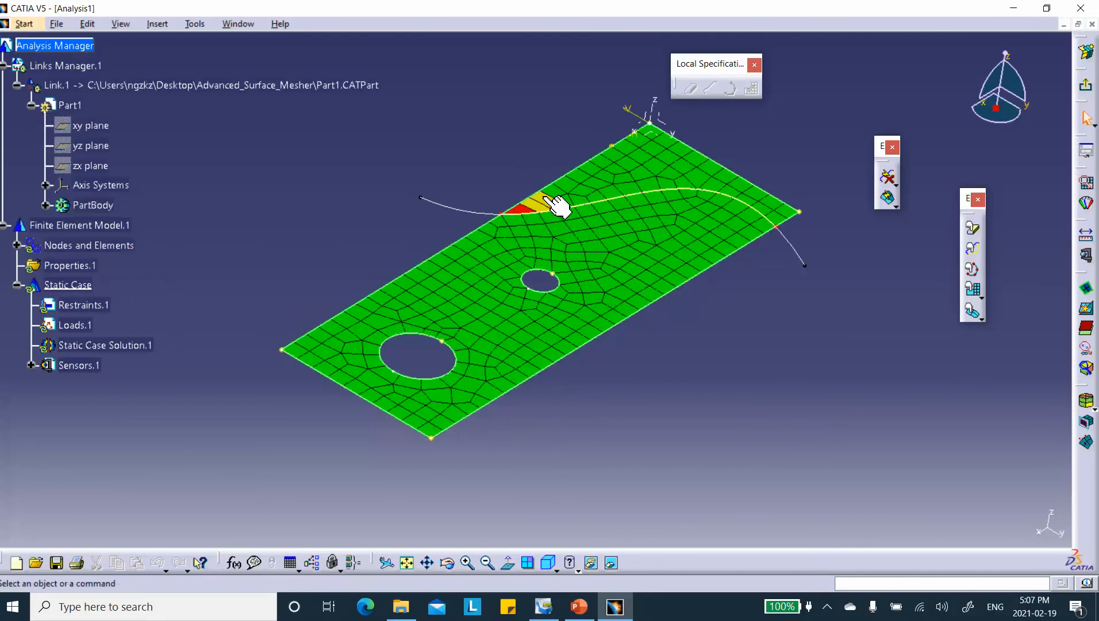
Examine the red and yellow elements where the Sketch.4 curve crosses the plate's long edge.
middle_drag(524, 223, 601, 379)
middle_drag(594, 328, 599, 173)
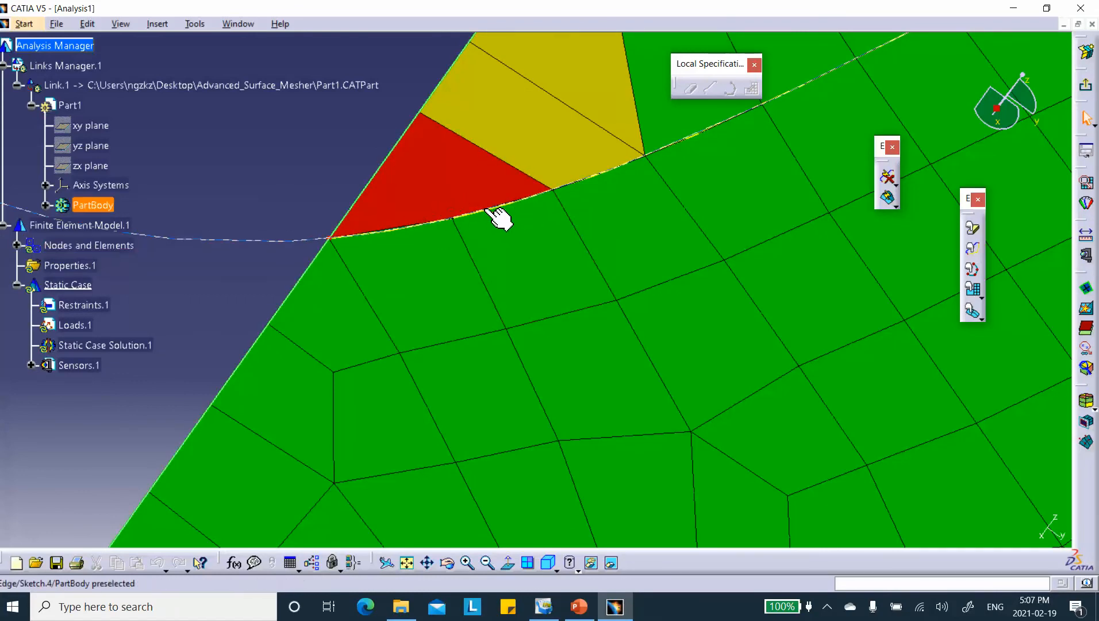
middle_drag(497, 166, 578, 246)
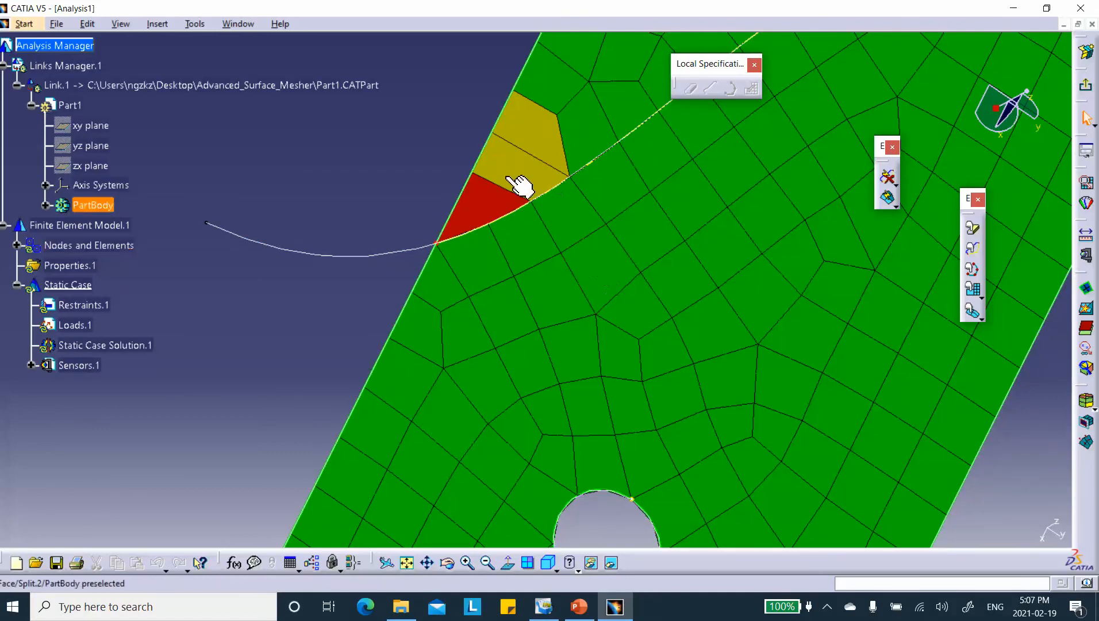
middle_drag(617, 215, 543, 305)
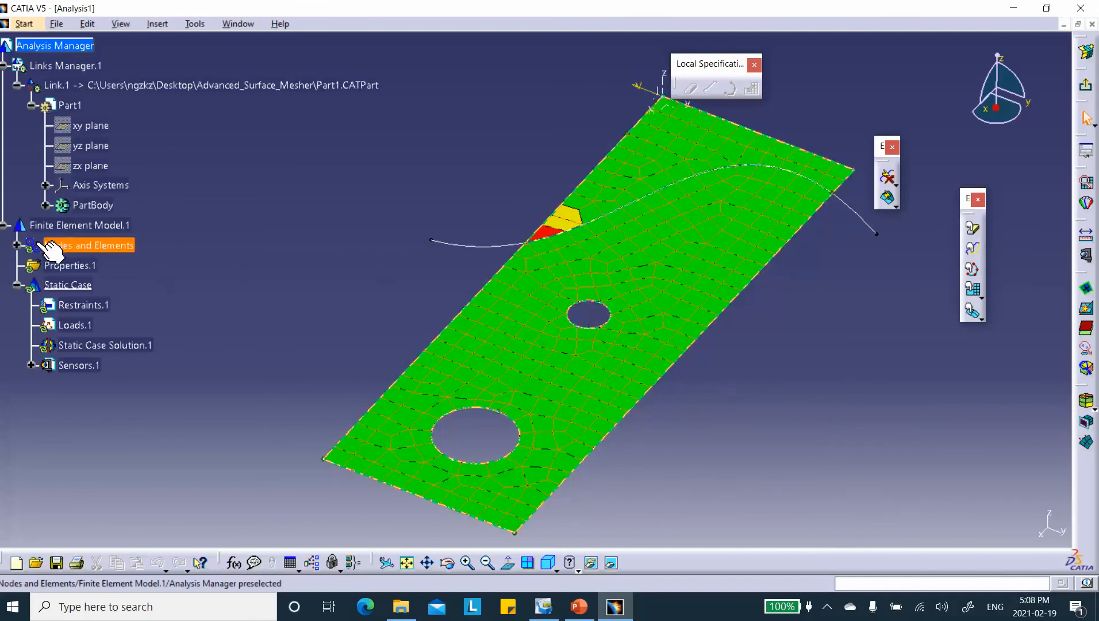
middle_drag(684, 239, 548, 48)
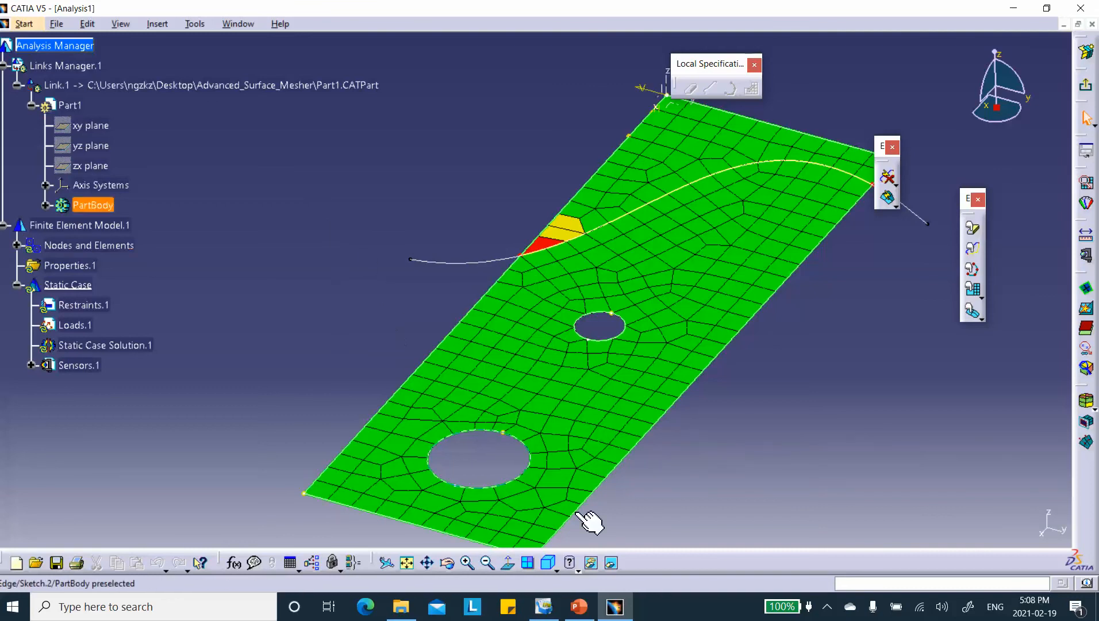
Switch to the Advanced_Surface_Mesher presentation in PowerPoint and review slides 1 and 2 on the meshing tools and local specifications.
click(578, 606)
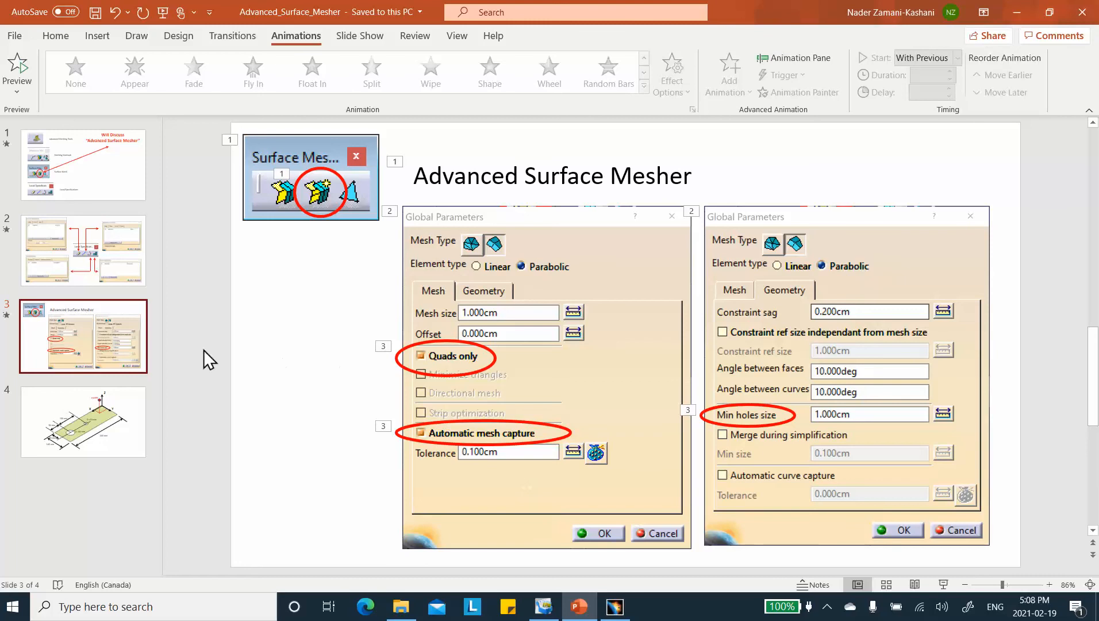
click(115, 179)
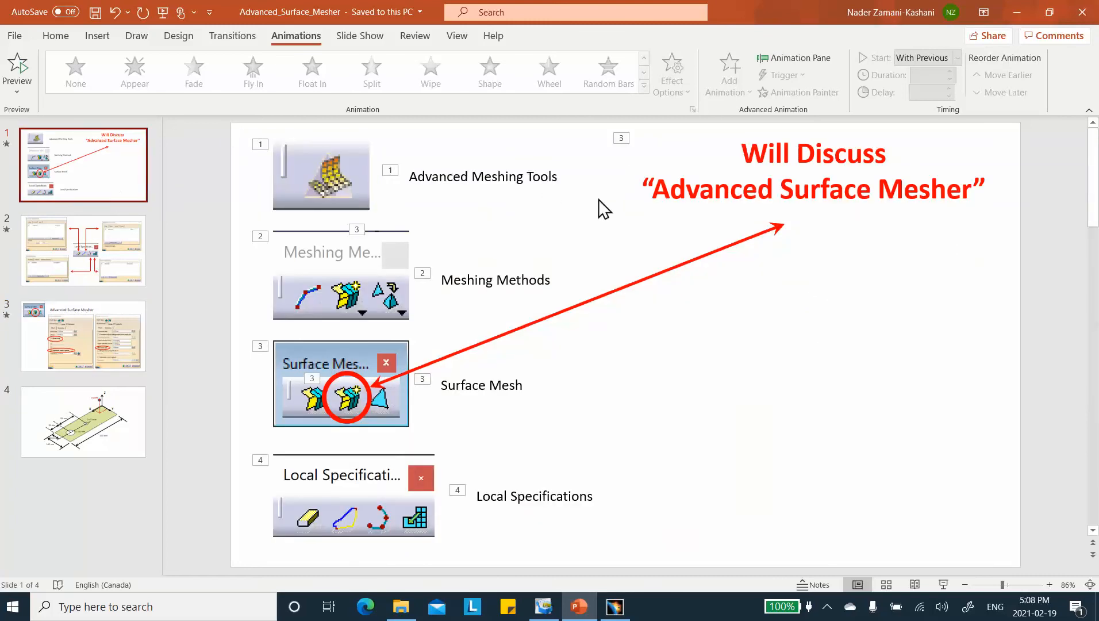
click(103, 282)
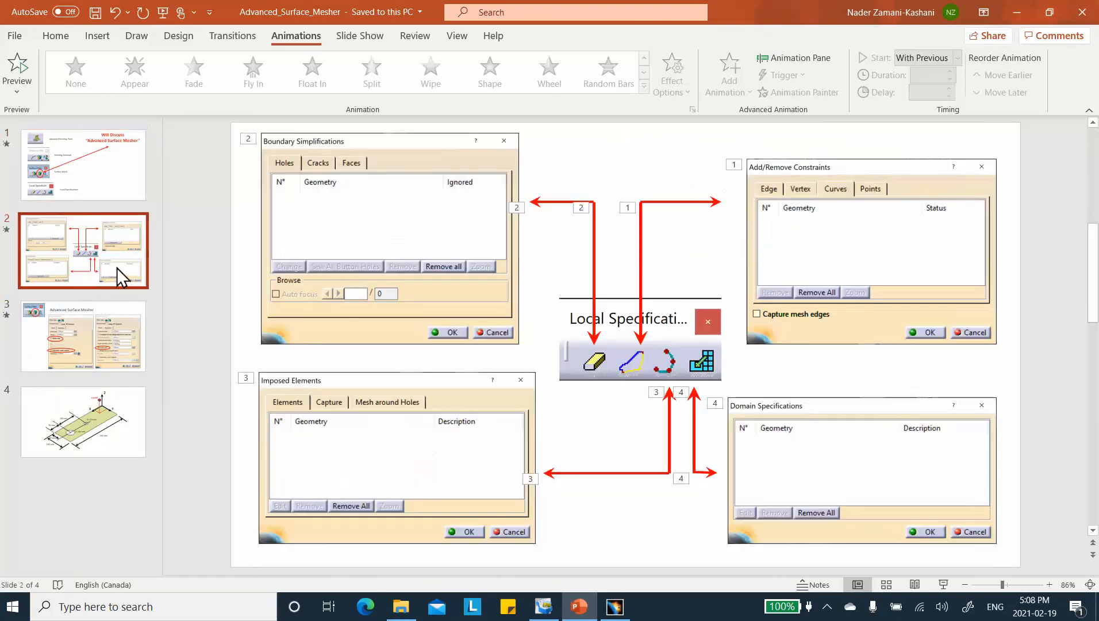